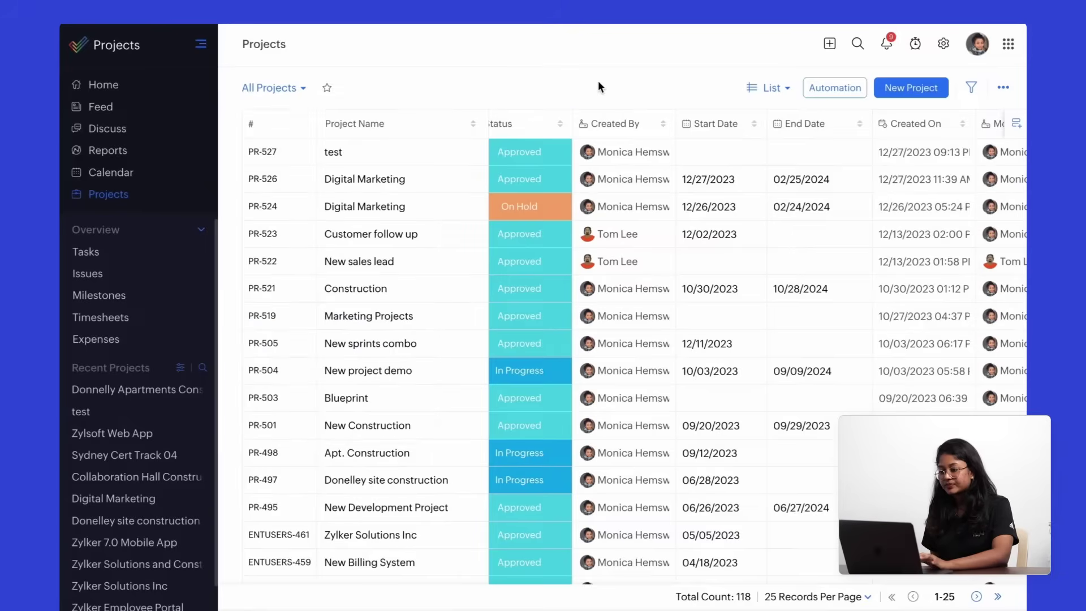
Step: Open project group management and view the projects in the Enterprise Users group and the neighbouring construction group
left_click(1003, 89)
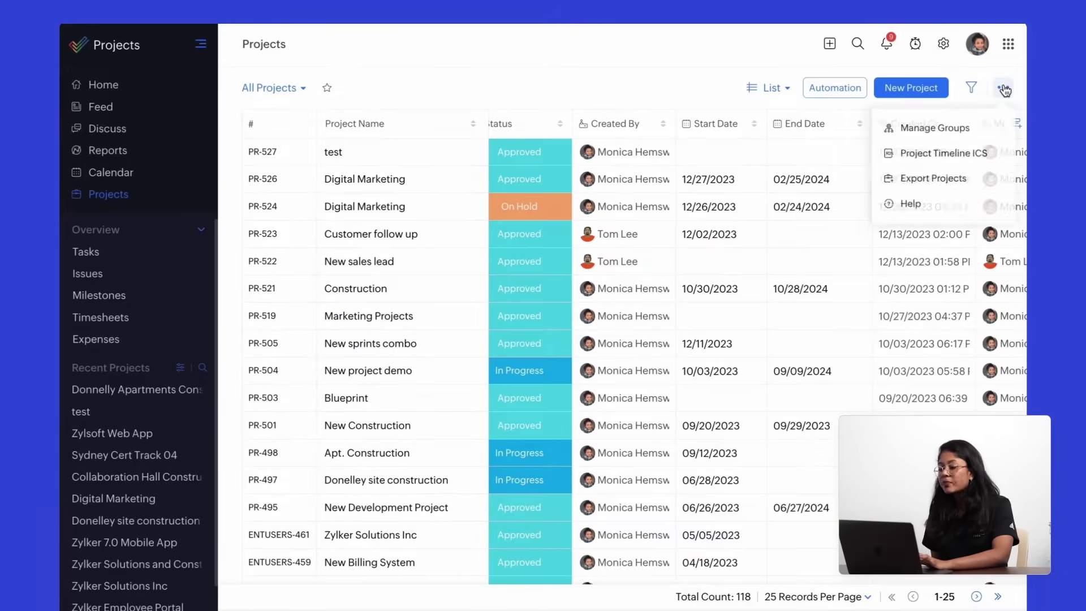
left_click(943, 131)
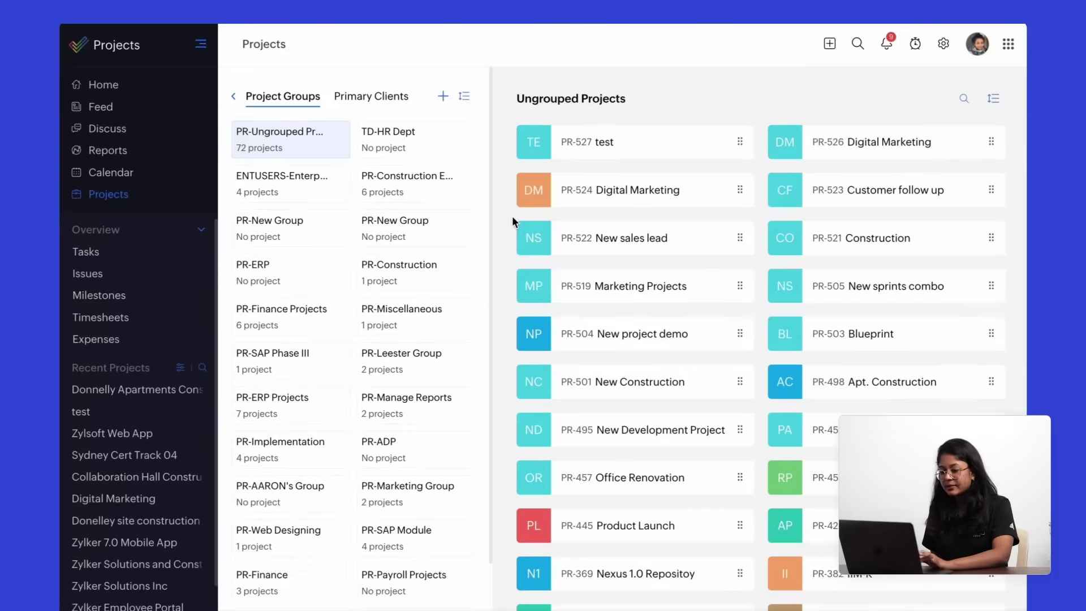
left_click(294, 195)
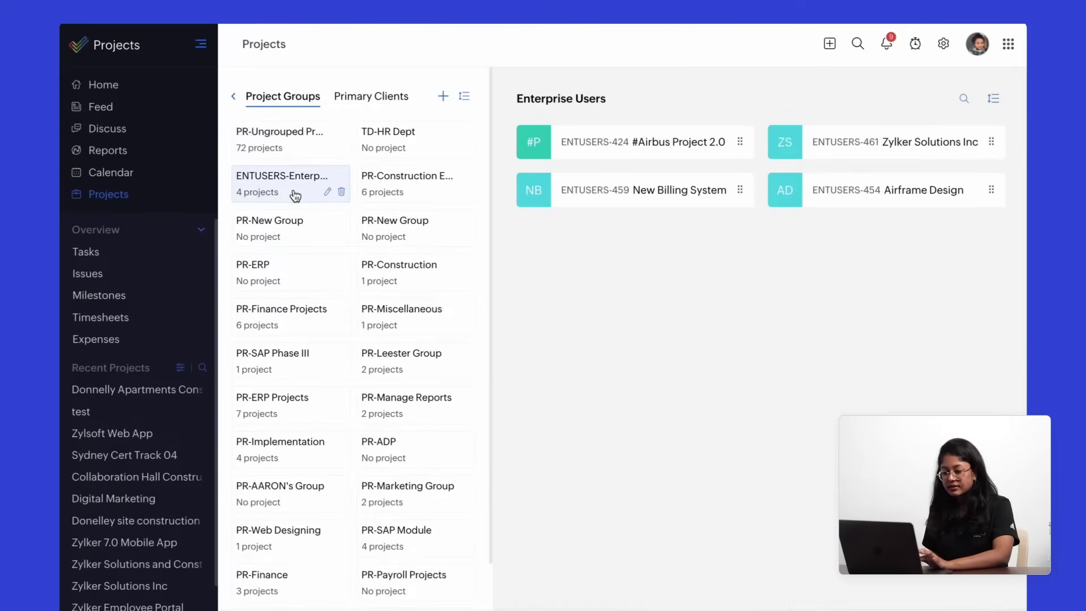
left_click(417, 187)
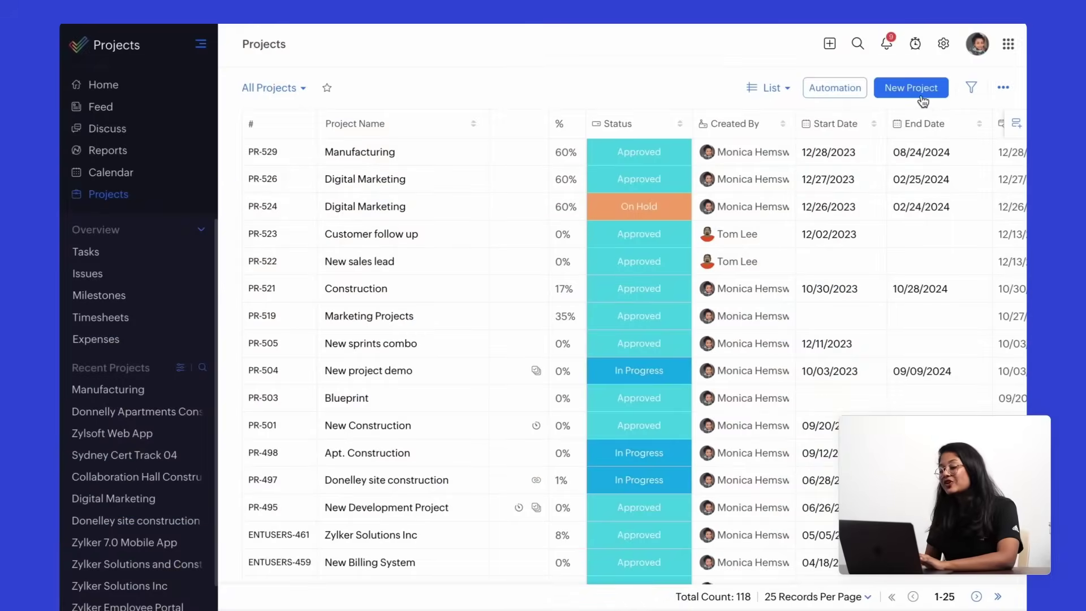
Step: Create a new project from the Manufacturing template in the template gallery
left_click(922, 88)
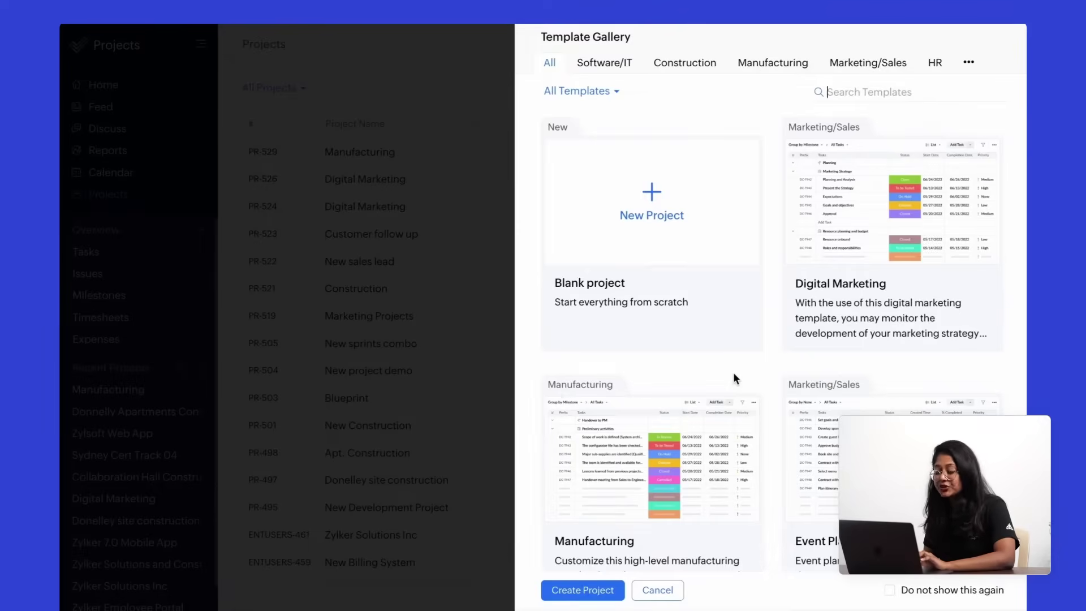
mouse_move(735, 415)
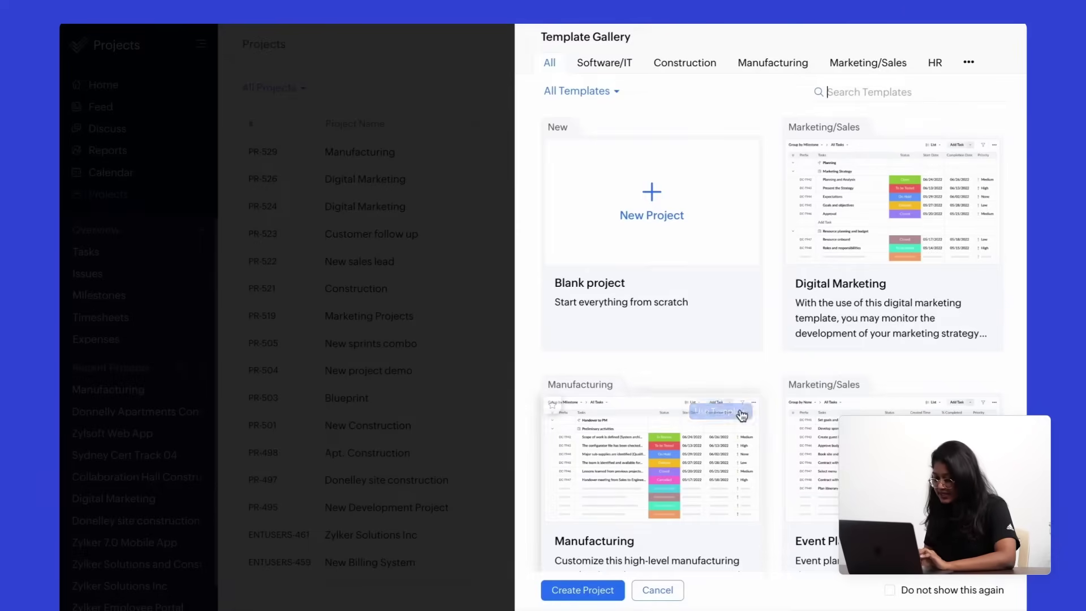
left_click(728, 413)
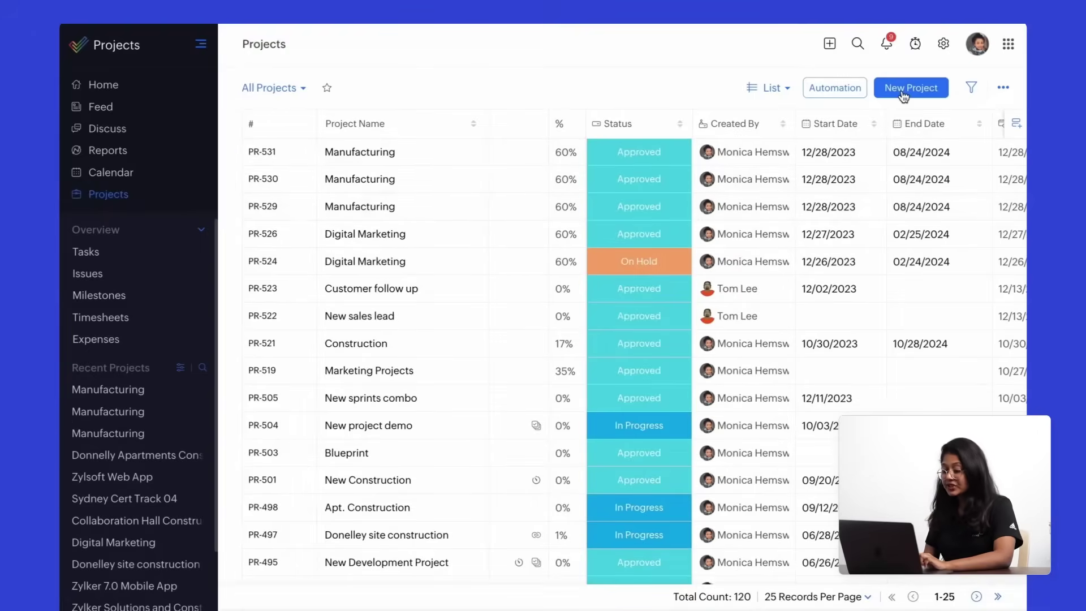
Step: Start a new blank project from the template gallery and check the form's template choices
left_click(903, 93)
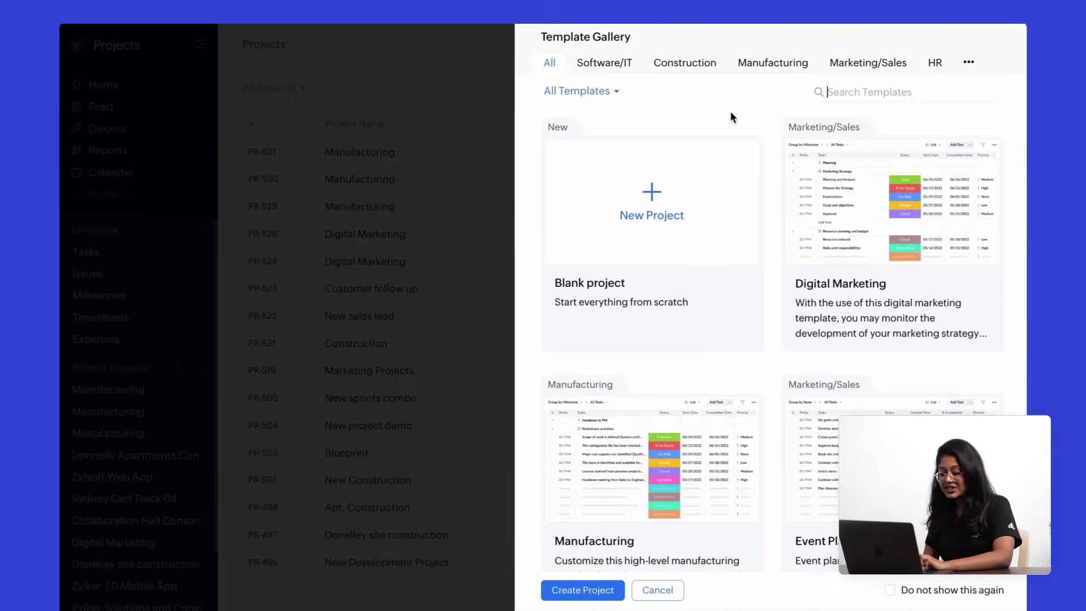
left_click(673, 213)
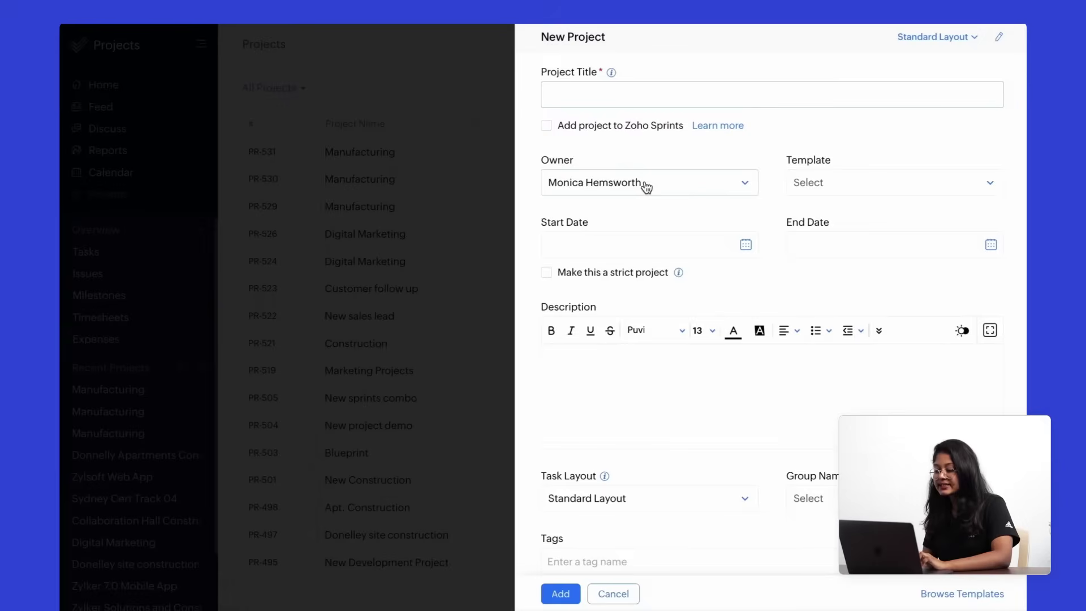
left_click(824, 194)
left_click(825, 194)
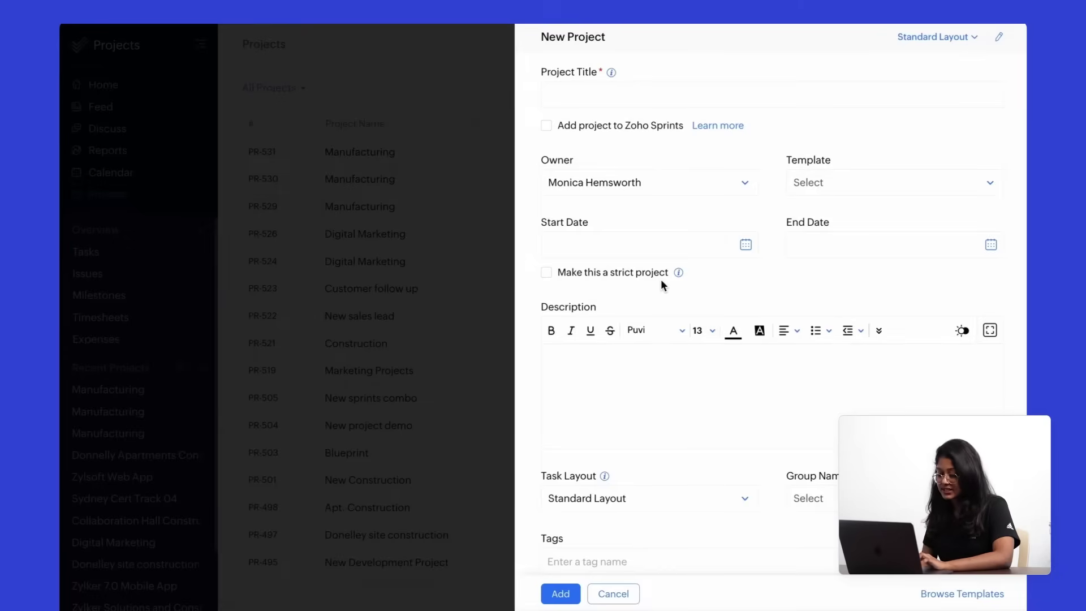
Step: Examine the new project form's sections, from task layout and tags through budget, roll-up and project tabs to project access
scroll(691, 406, "down", 3)
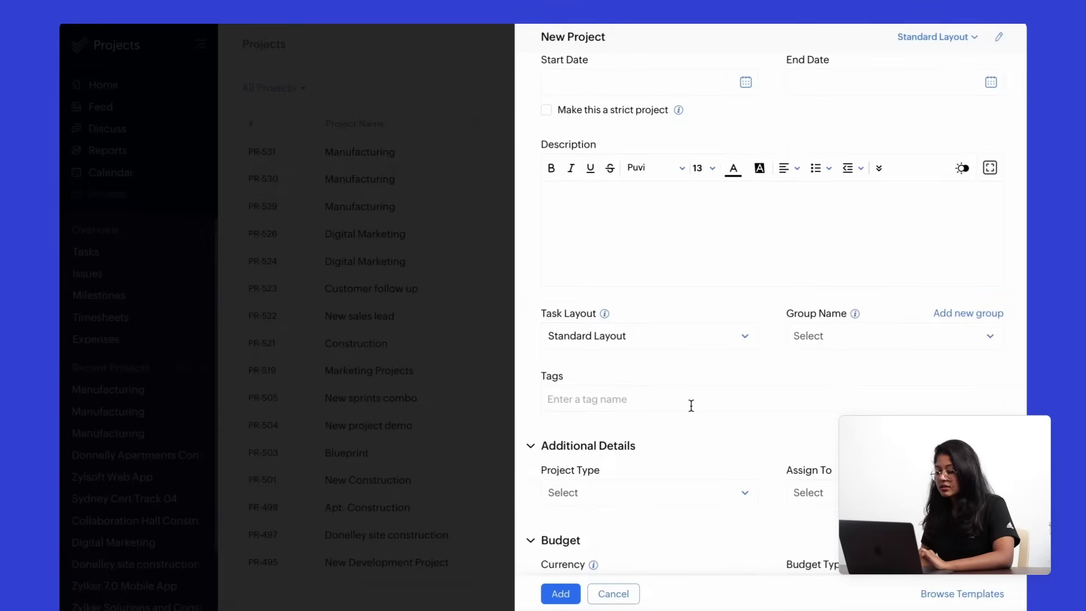
scroll(691, 406, "down", 3)
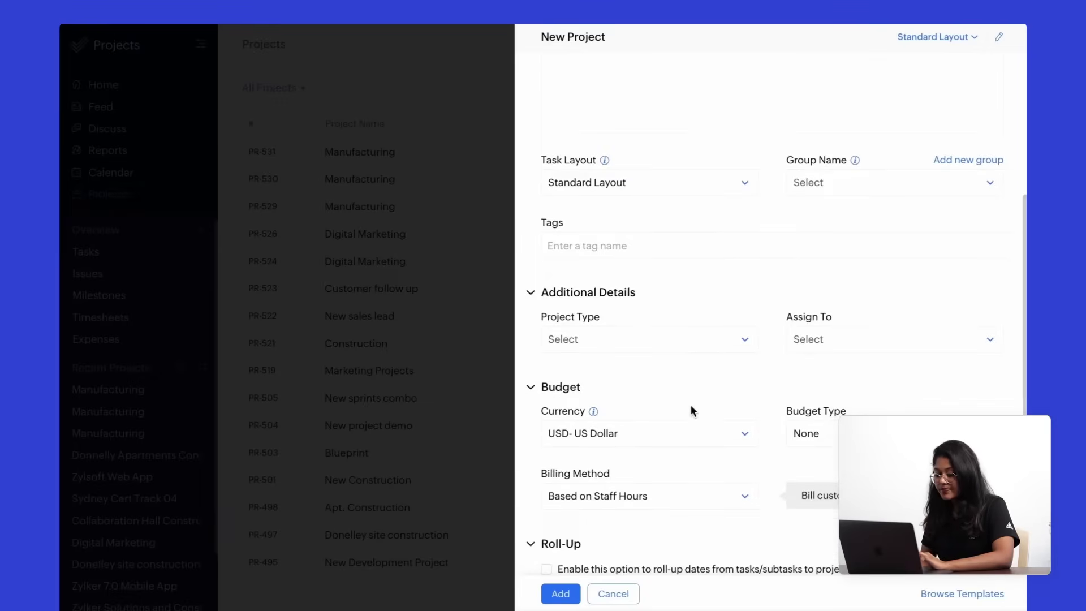
scroll(691, 406, "down", 1)
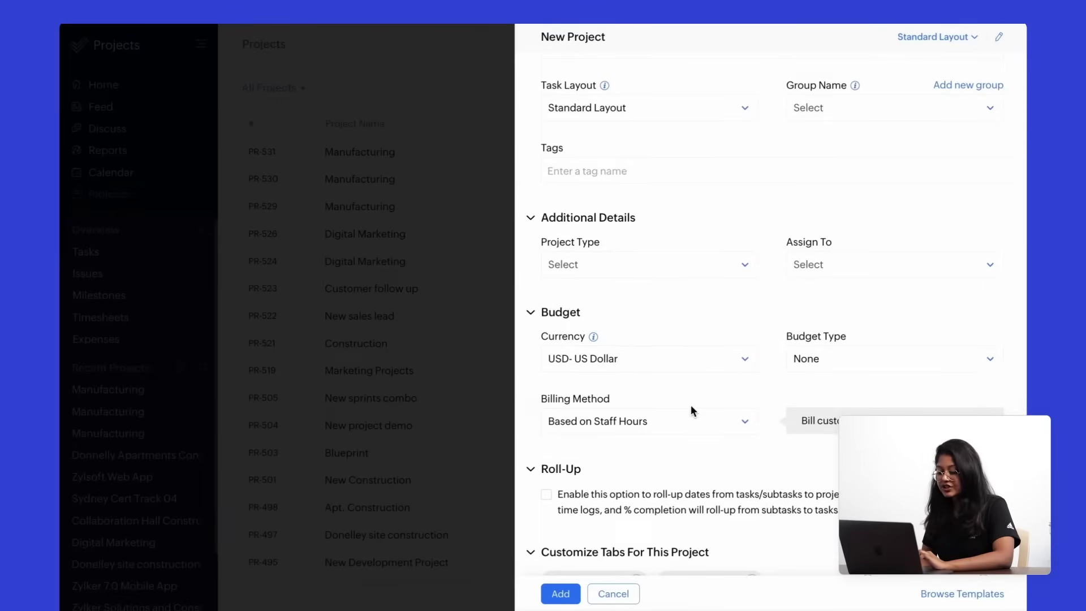
scroll(691, 405, "down", 2)
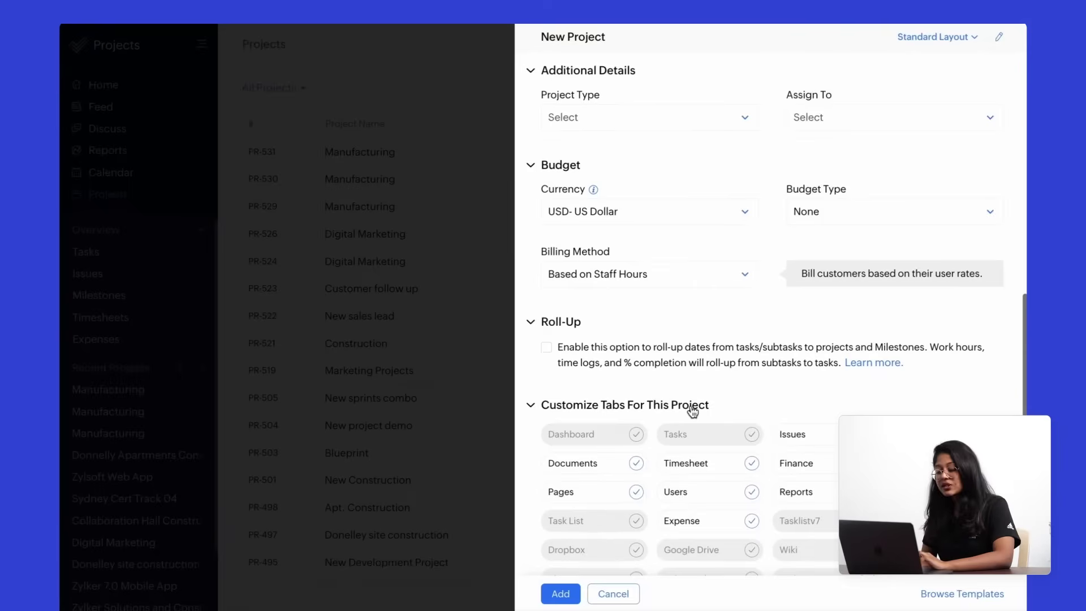
scroll(690, 407, "down", 1)
scroll(694, 410, "down", 1)
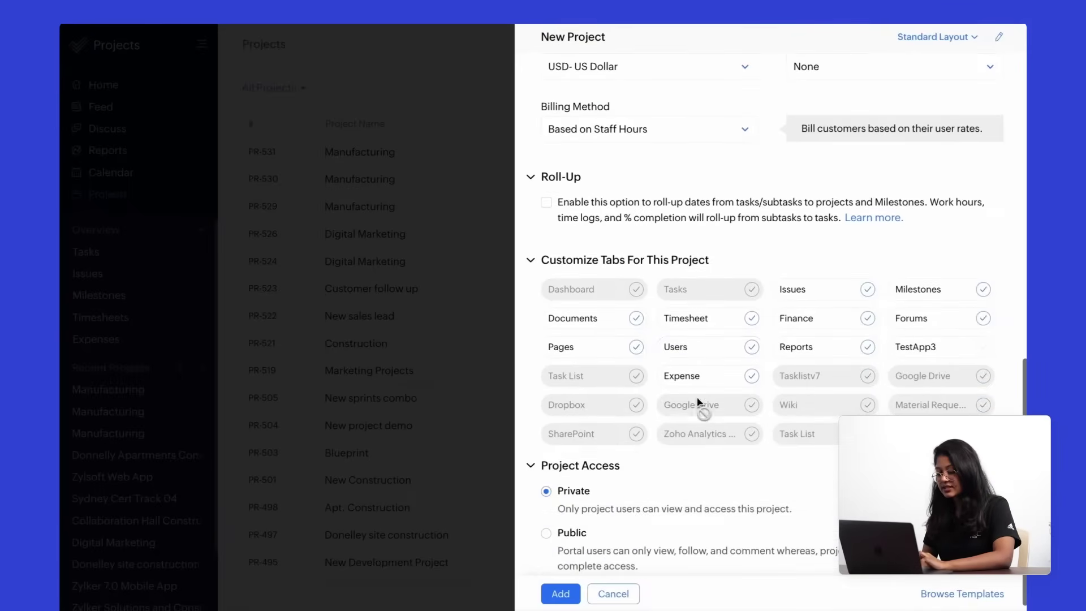
double_click(751, 318)
scroll(709, 505, "down", 1)
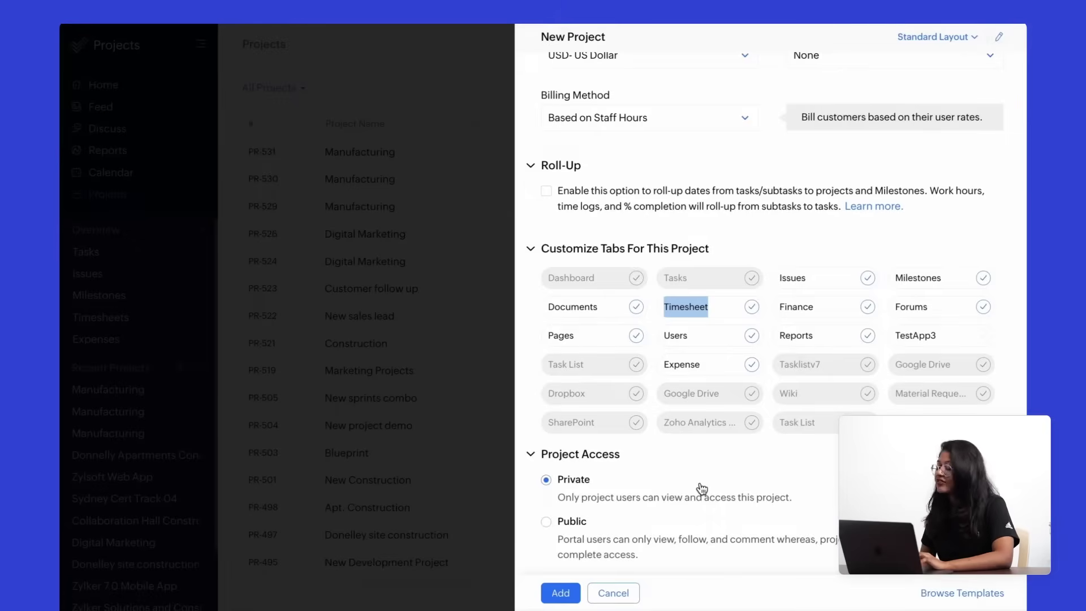
scroll(748, 487, "up", 10)
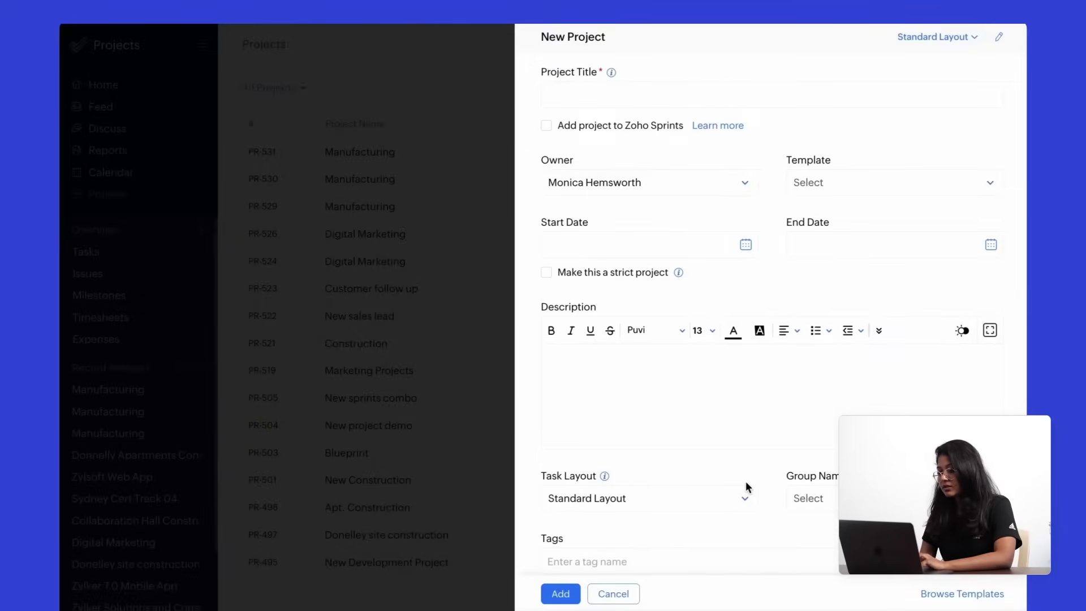
Step: Look through the available project layouts, then open the Standard Layout for editing
left_click(955, 43)
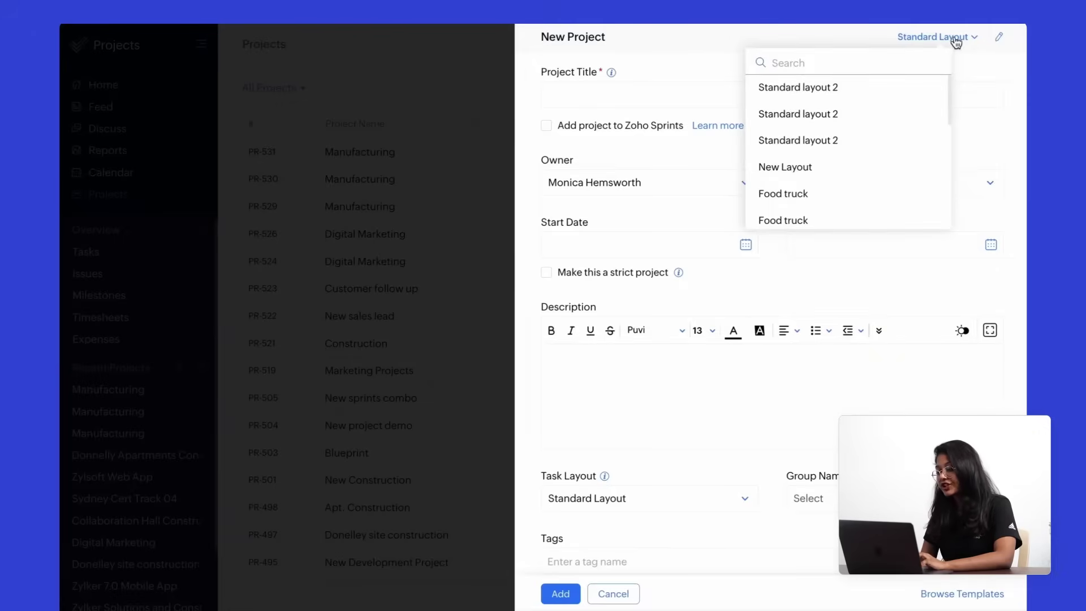
left_click(983, 61)
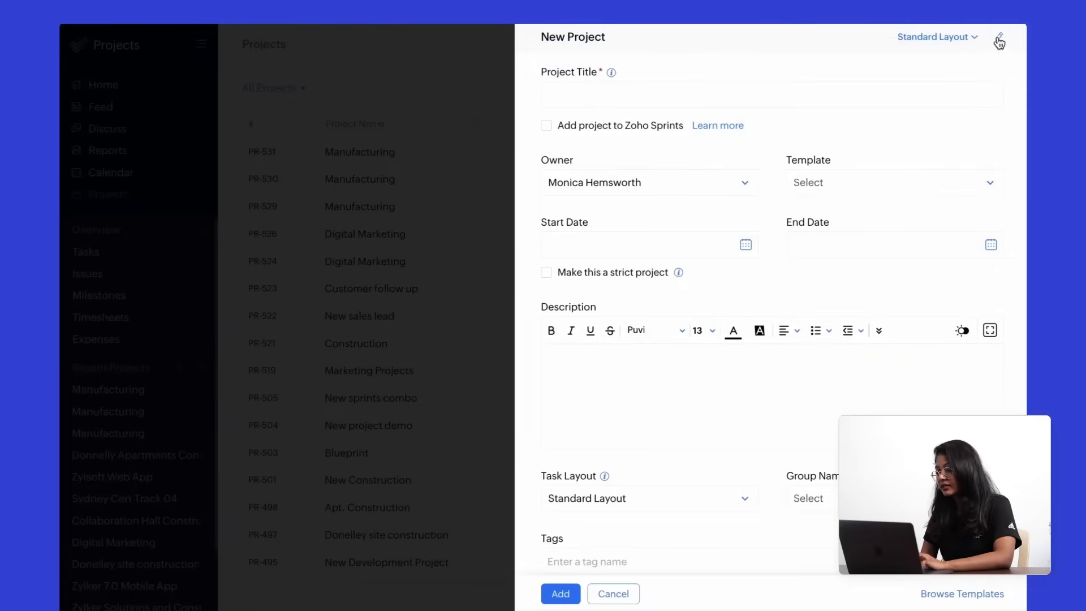
left_click(999, 41)
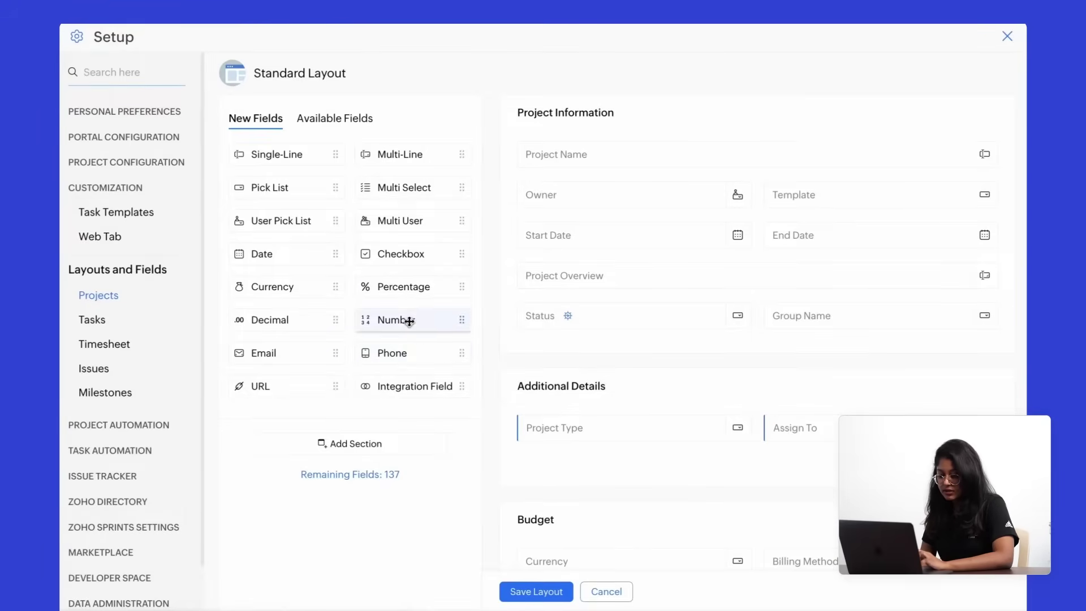
Step: Add a mandatory number field named "Budget type" to the Additional Details section of the Standard Layout
left_click_drag(406, 319, 571, 465)
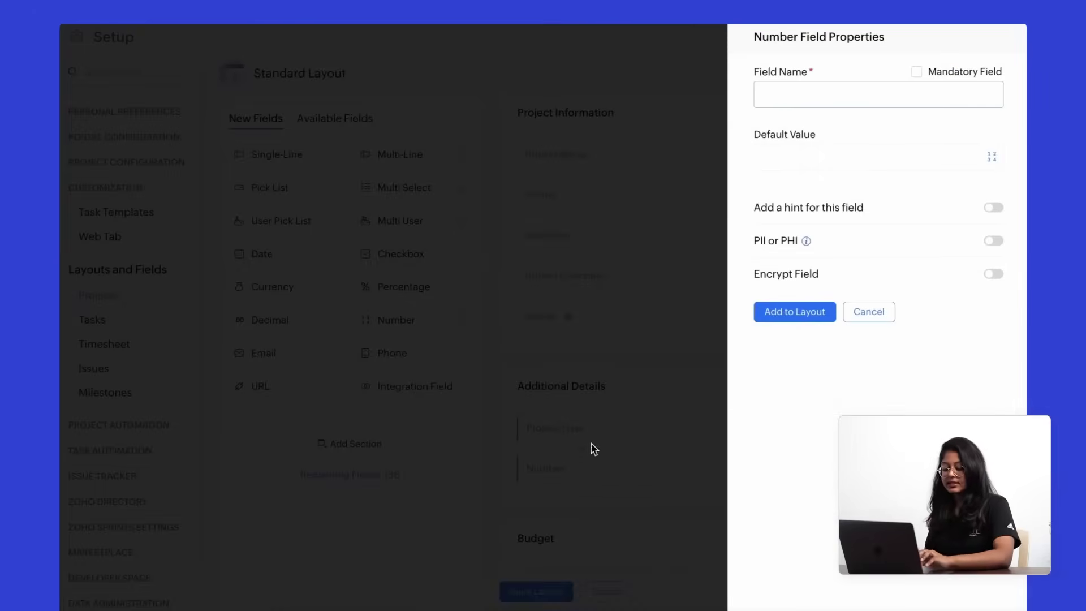
type("Bud")
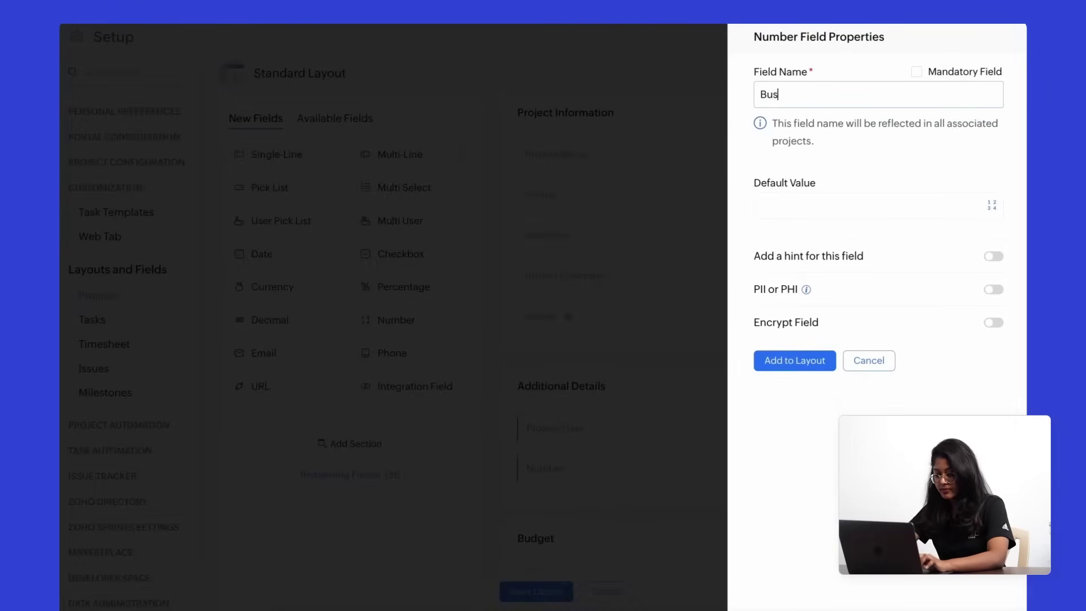
key("BackSpace")
type("dget type")
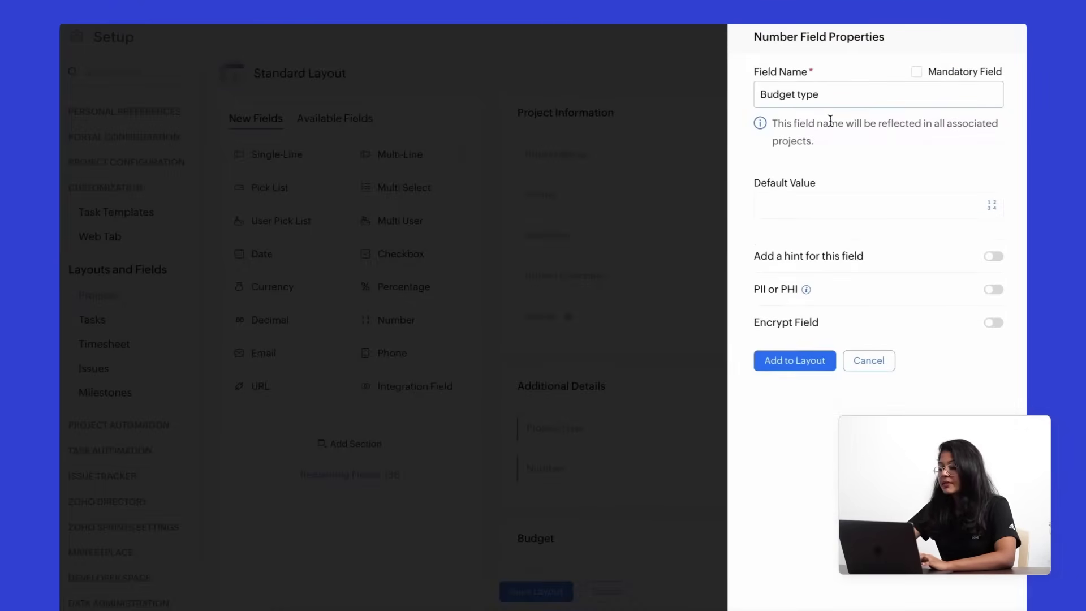
left_click(916, 72)
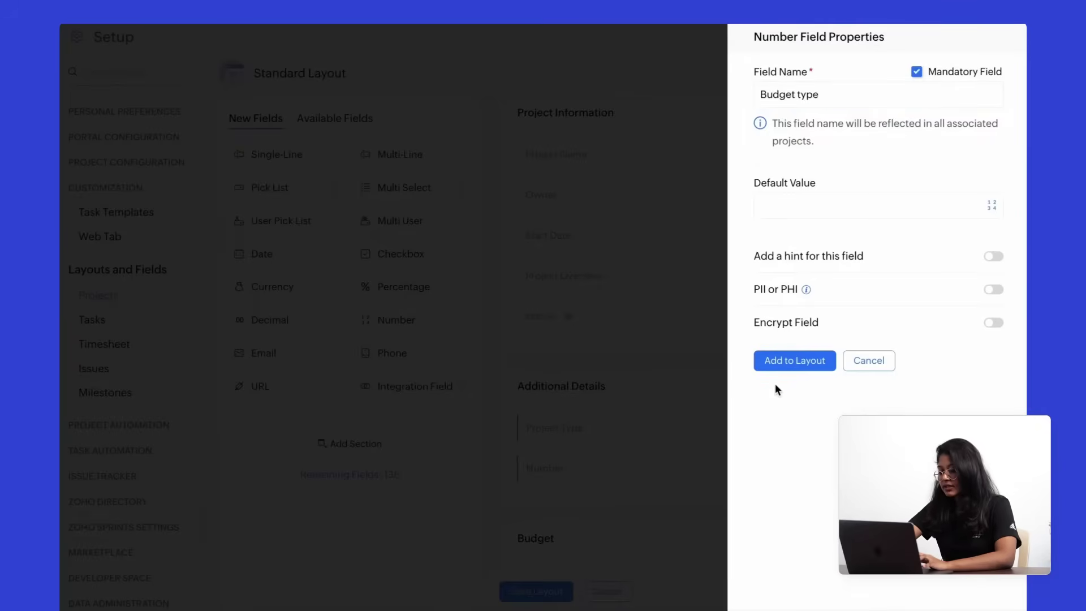
left_click(791, 365)
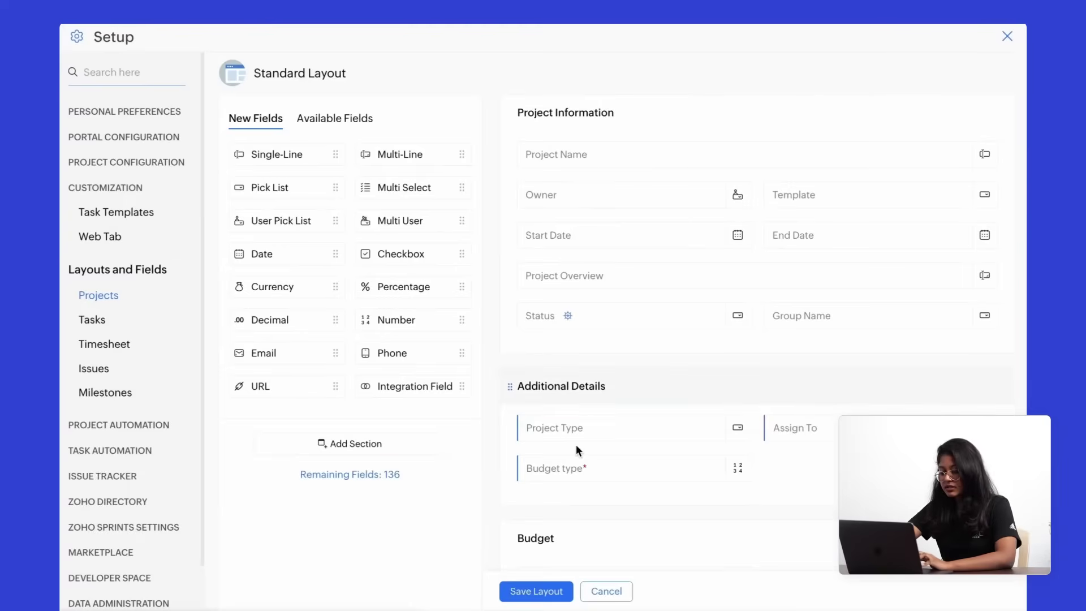
Step: Add a turquoise project status named "Done", move it higher in the status list, and apply the changes
left_click(568, 316)
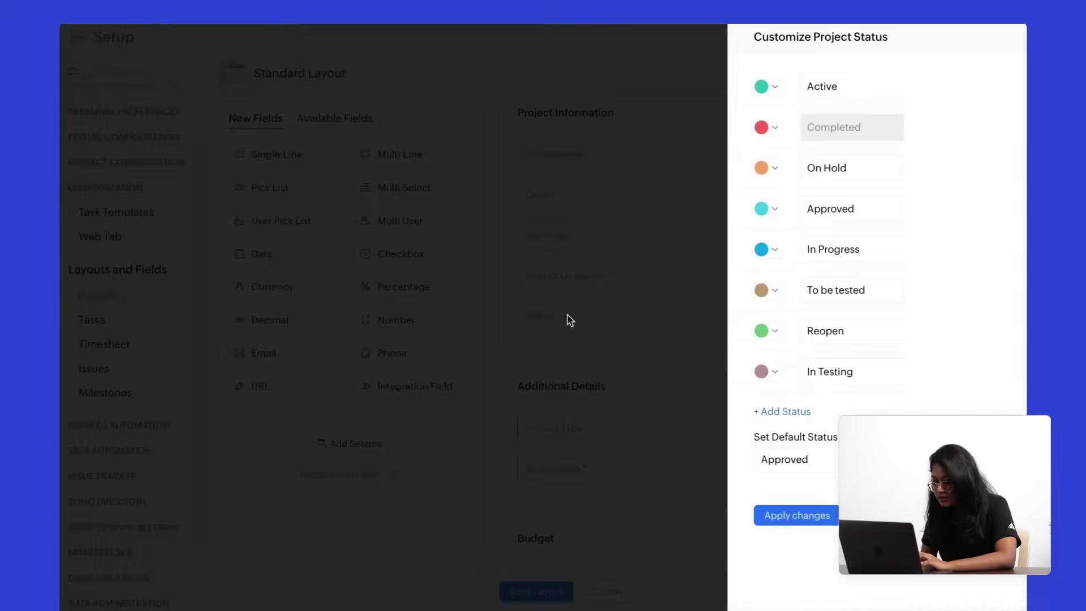
left_click(793, 411)
left_click(774, 413)
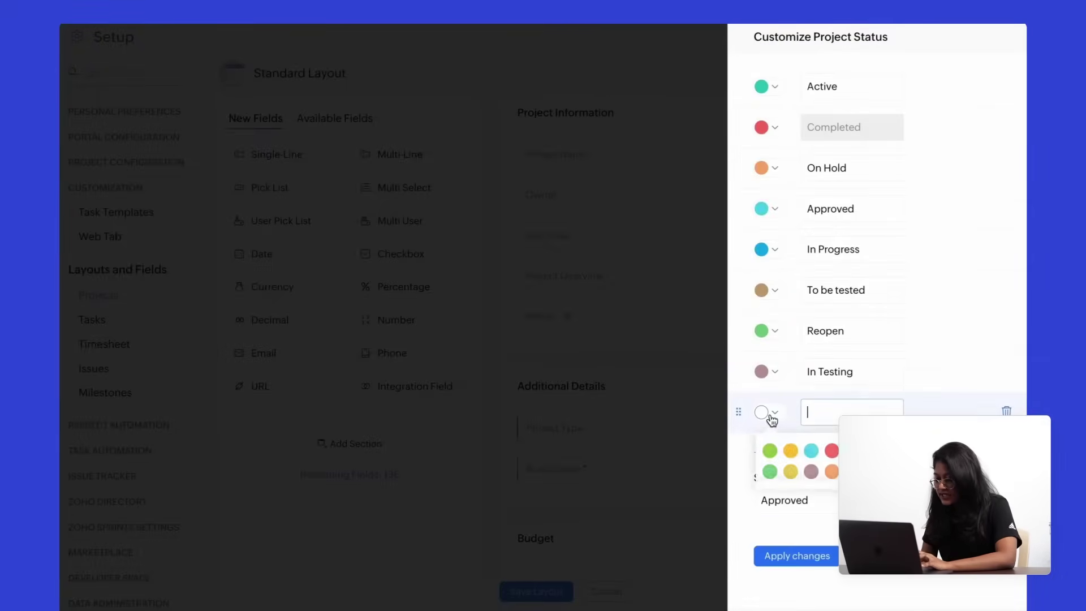
left_click(810, 452)
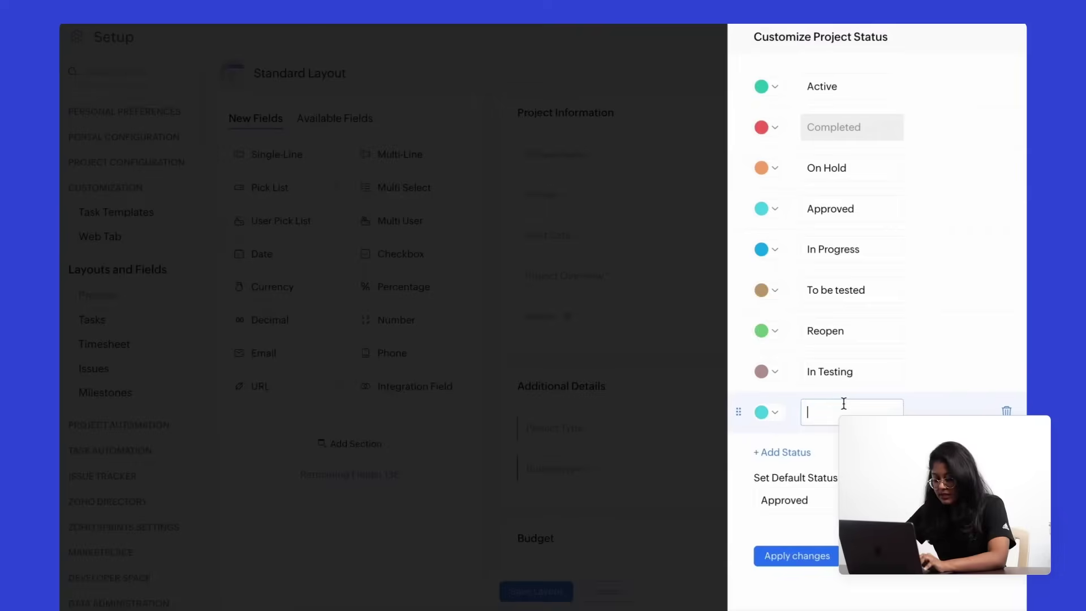
type("Done")
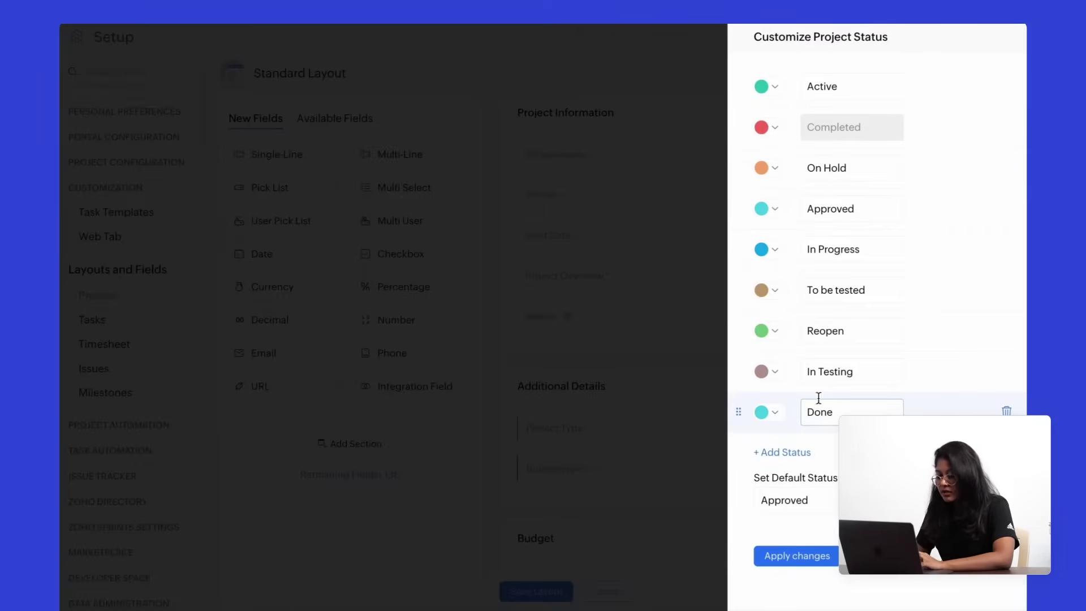
left_click_drag(740, 412, 749, 317)
left_click(795, 556)
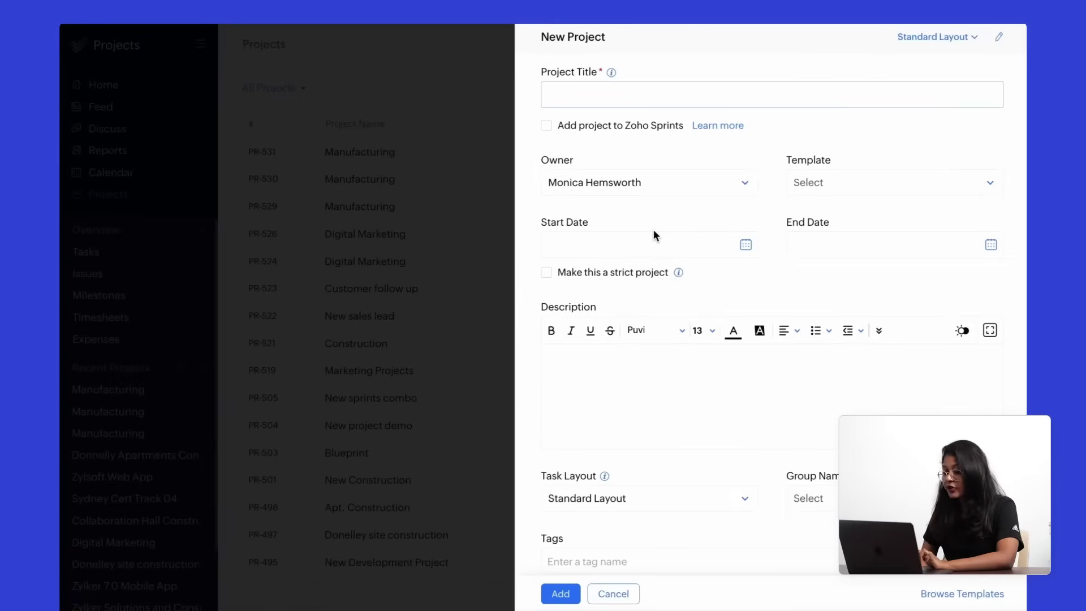
Step: Review the new project form down to Project Access and close it without adding the project
scroll(670, 401, "down", 7)
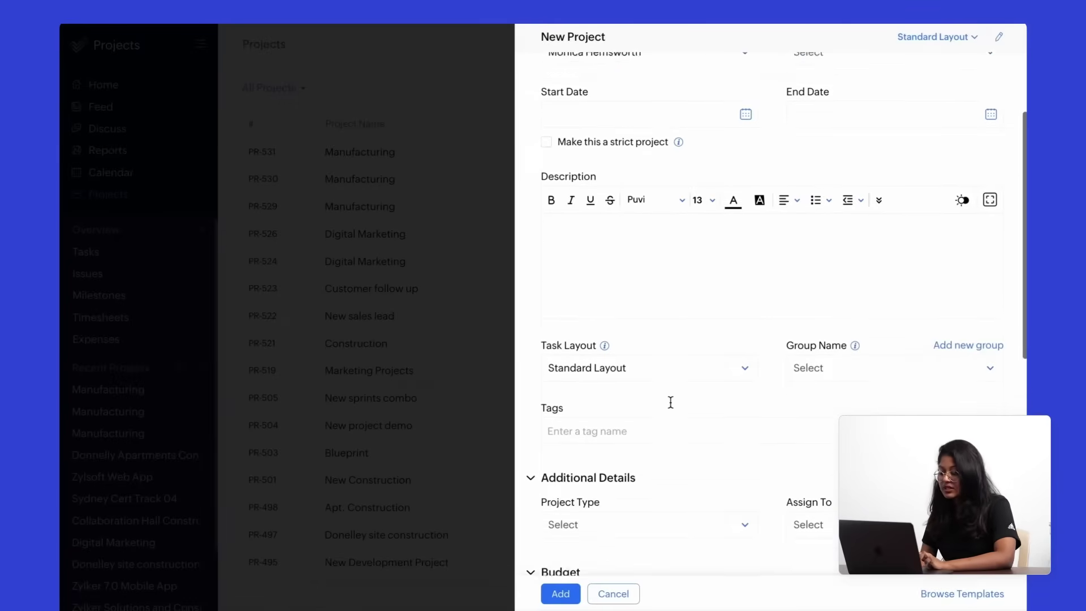
scroll(670, 401, "down", 5)
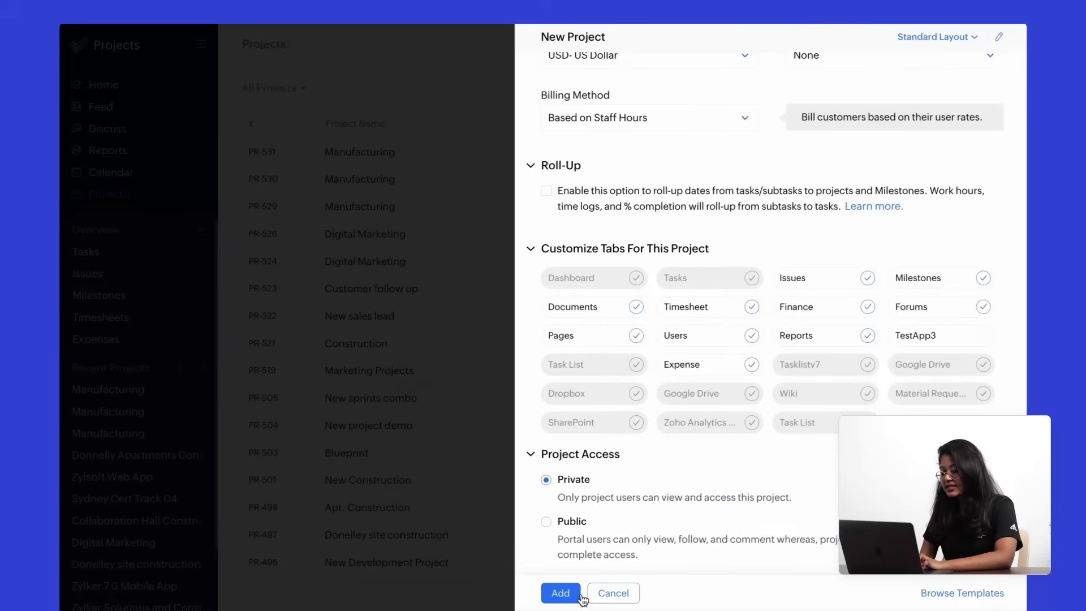
left_click(606, 600)
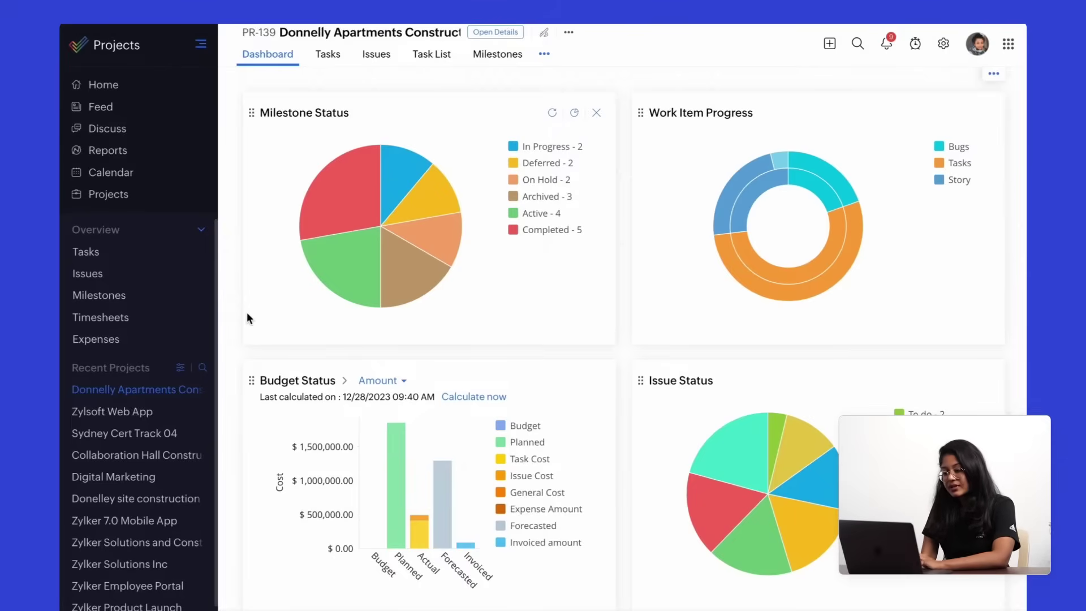
Step: Open the details of the Donnelly Apartments Construction project and review its project information and budget sections
left_click(506, 33)
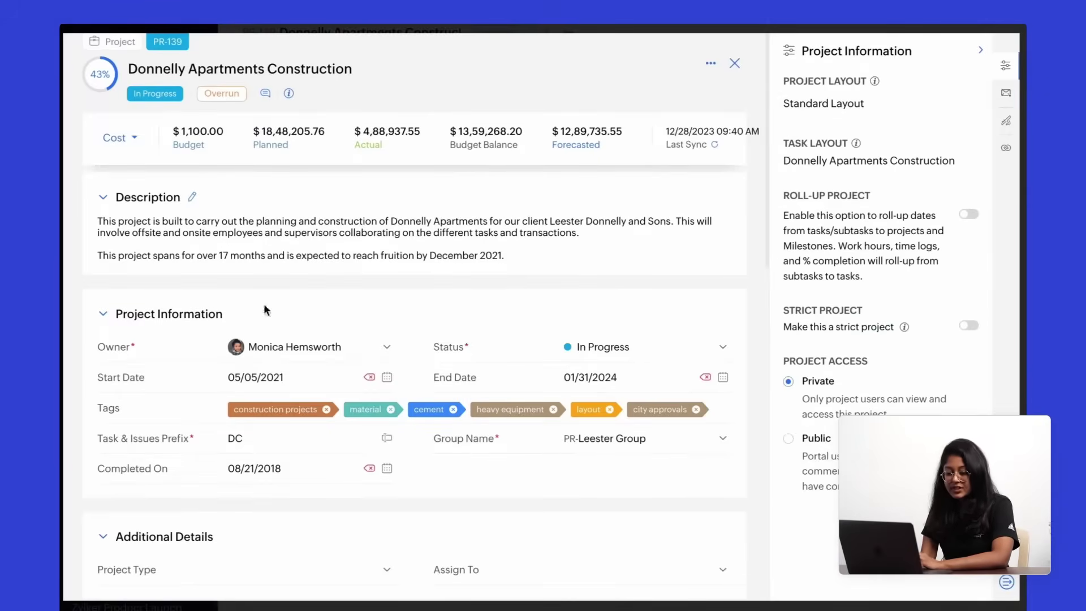
scroll(452, 420, "down", 3)
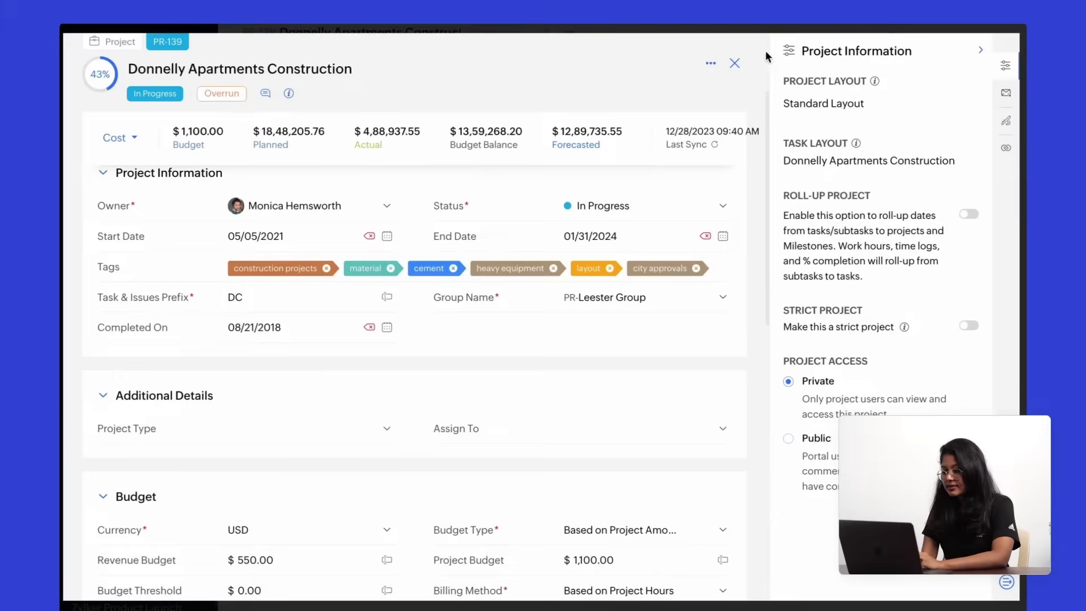
Step: Close the project details and swap the Milestone Status widget with the Work Item Progress widget on the project dashboard
left_click(735, 64)
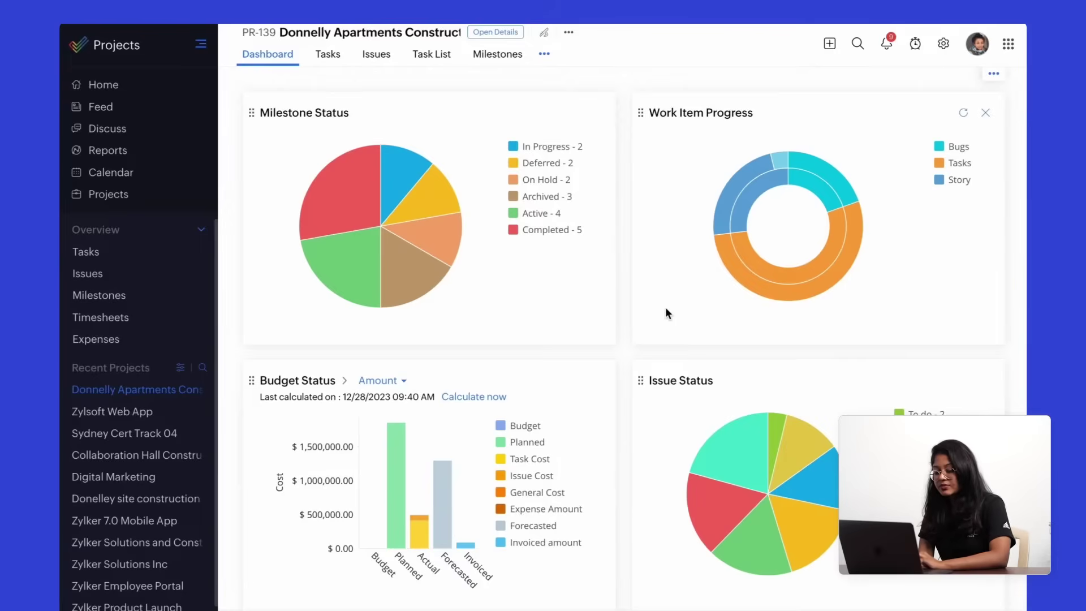
scroll(667, 313, "down", 2)
scroll(665, 307, "down", 2)
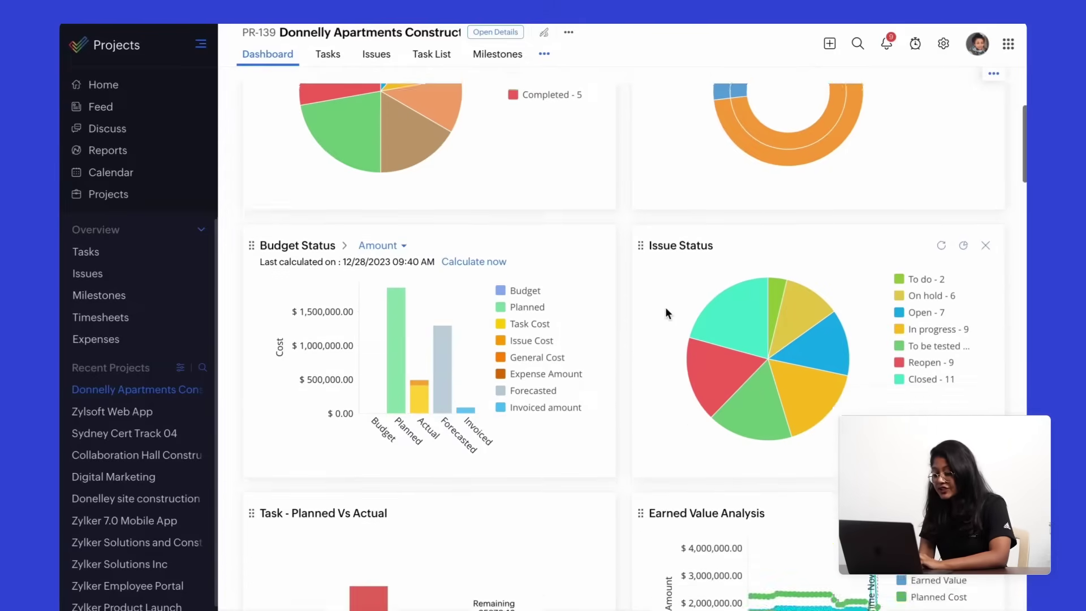
scroll(665, 307, "up", 4)
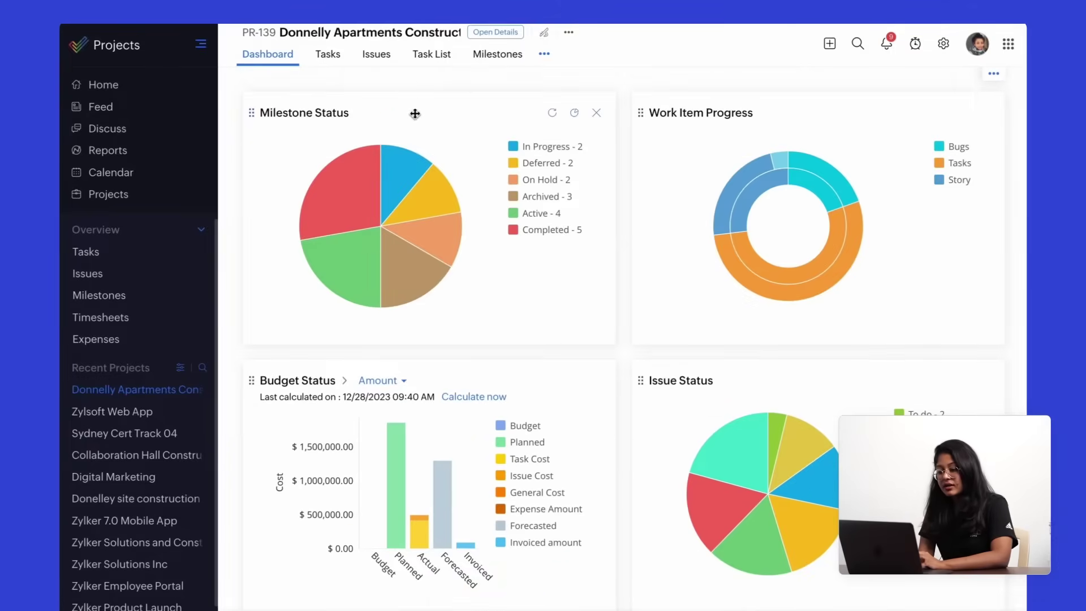
left_click_drag(415, 112, 798, 107)
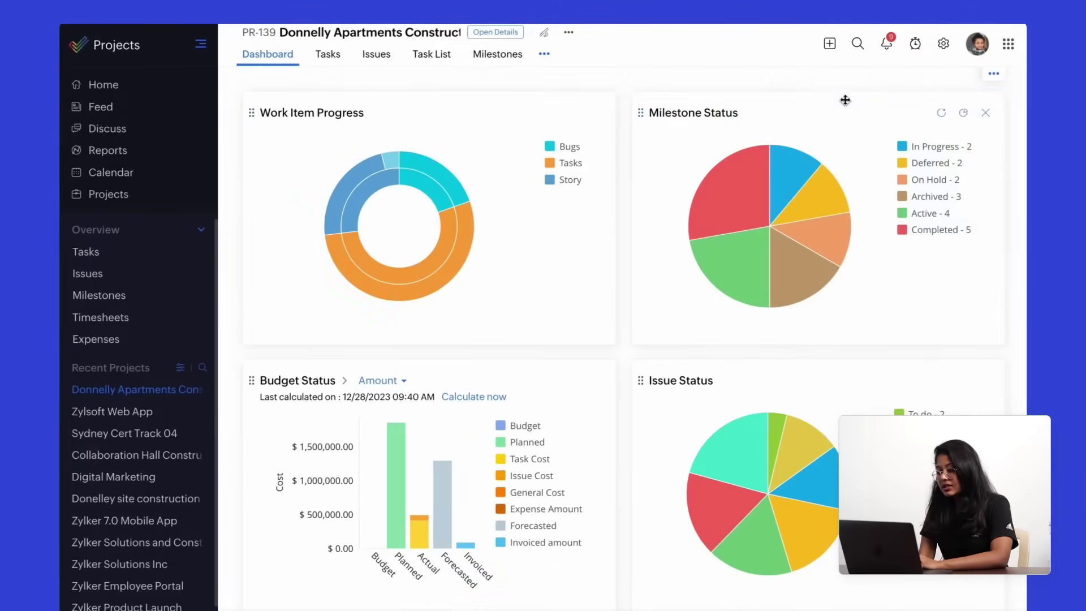
Step: Check the dashboard's widget customization options and return to the dashboard
left_click(994, 73)
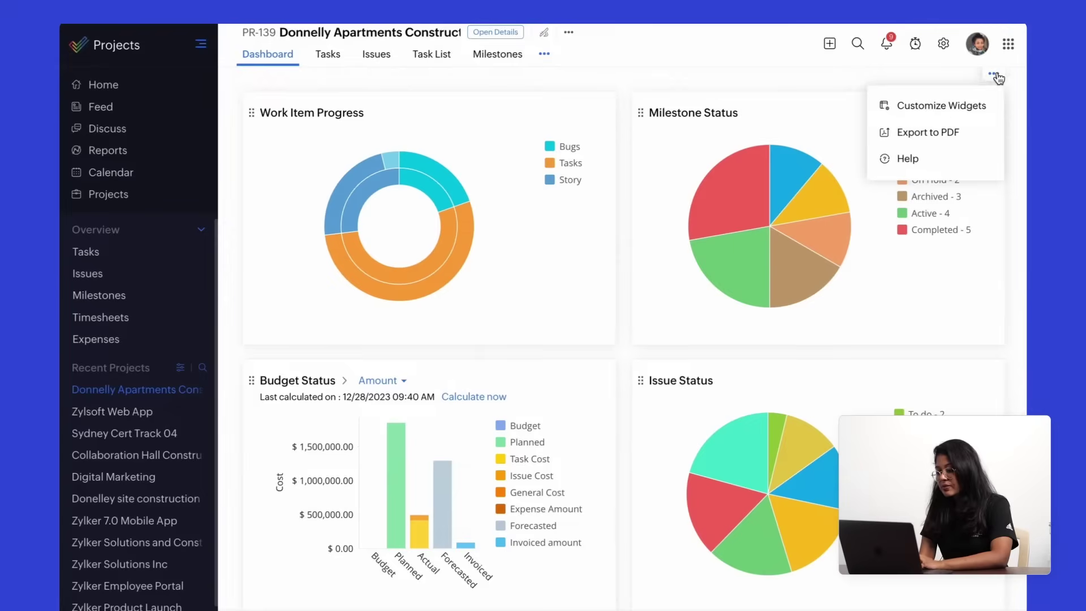
left_click(974, 109)
left_click(983, 110)
mouse_move(831, 231)
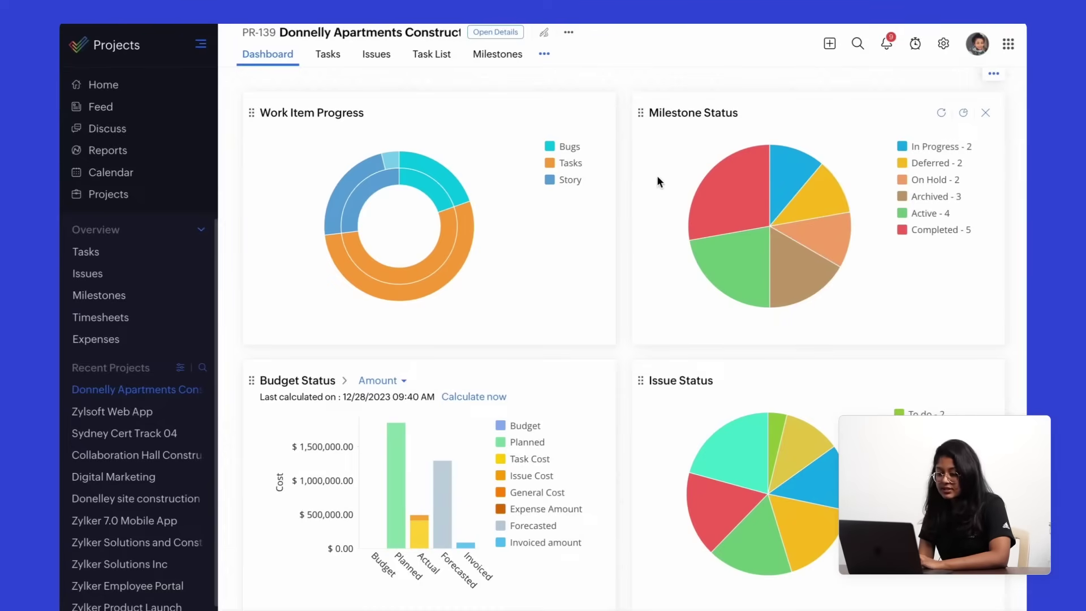
Step: Show the project's milestones and review the new milestone form, including the Flag information, without adding a milestone
left_click(490, 56)
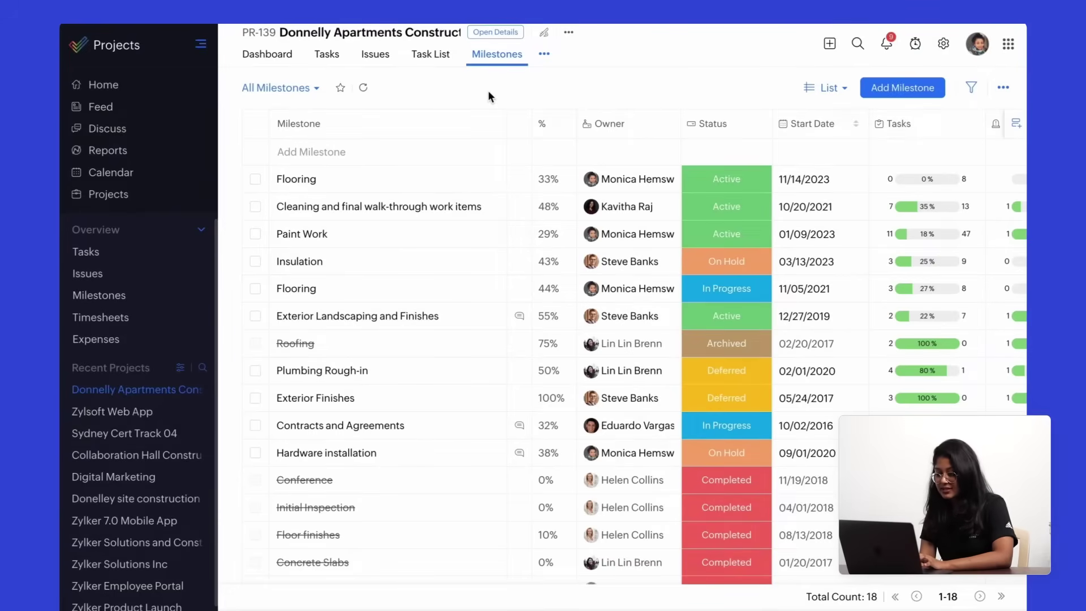
left_click(881, 88)
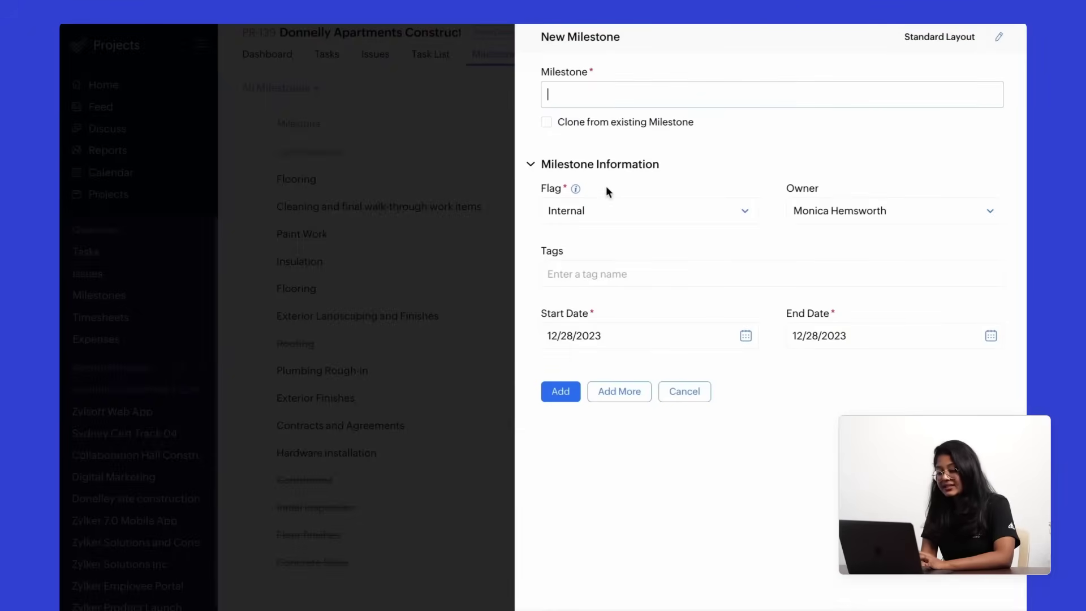
mouse_move(576, 190)
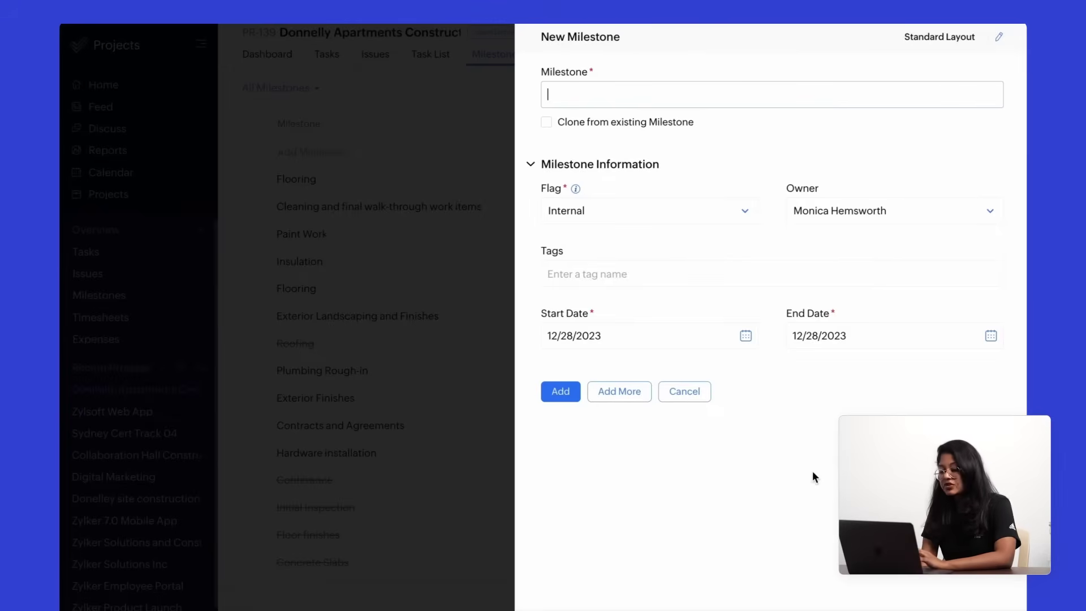
left_click(691, 401)
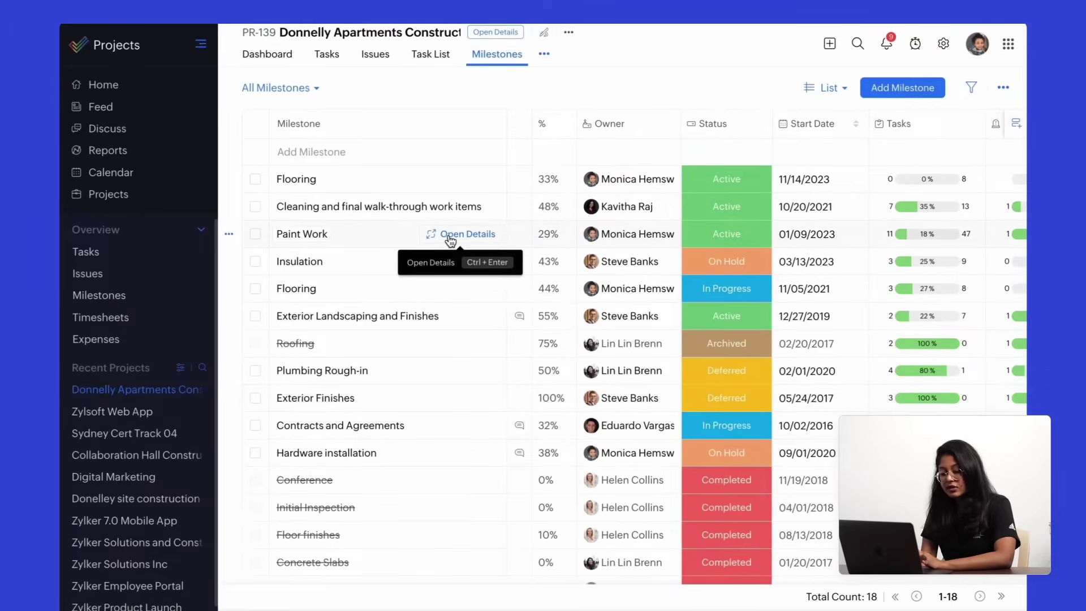
Step: Open the details of the Paint Work milestone and review its new task list form without adding one
left_click(450, 238)
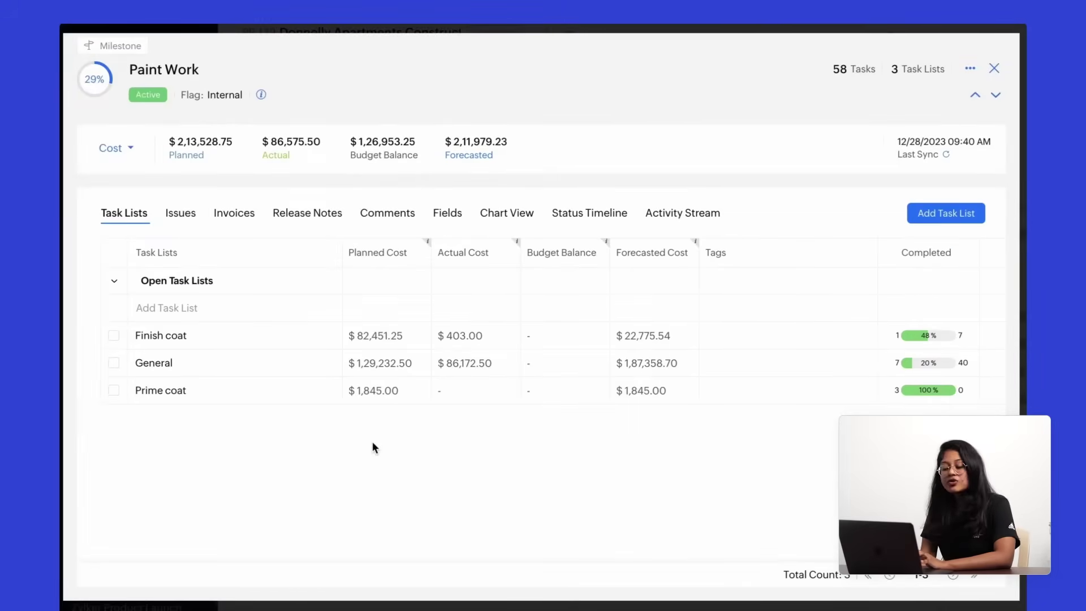
left_click(950, 218)
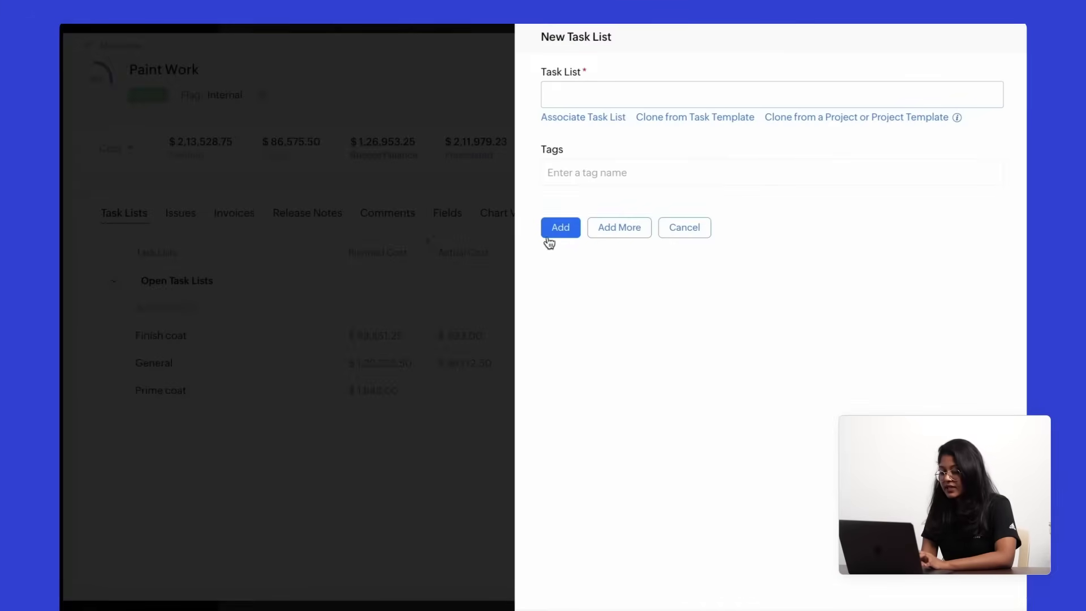
left_click(687, 234)
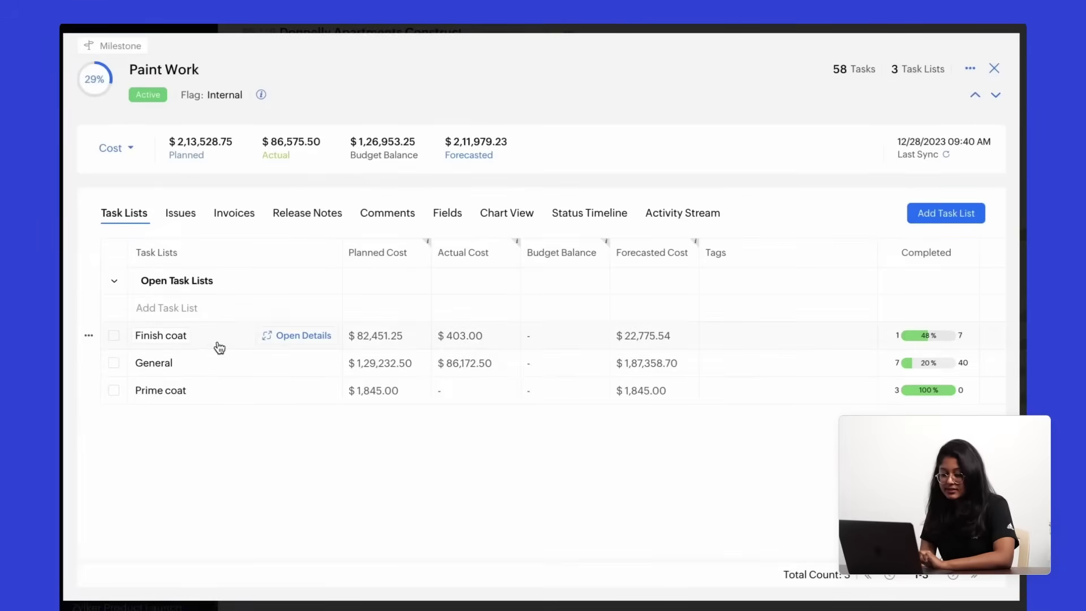
Step: Open the Finish coat task list and review the whole new task form down to Additional Information without adding a task
left_click(300, 337)
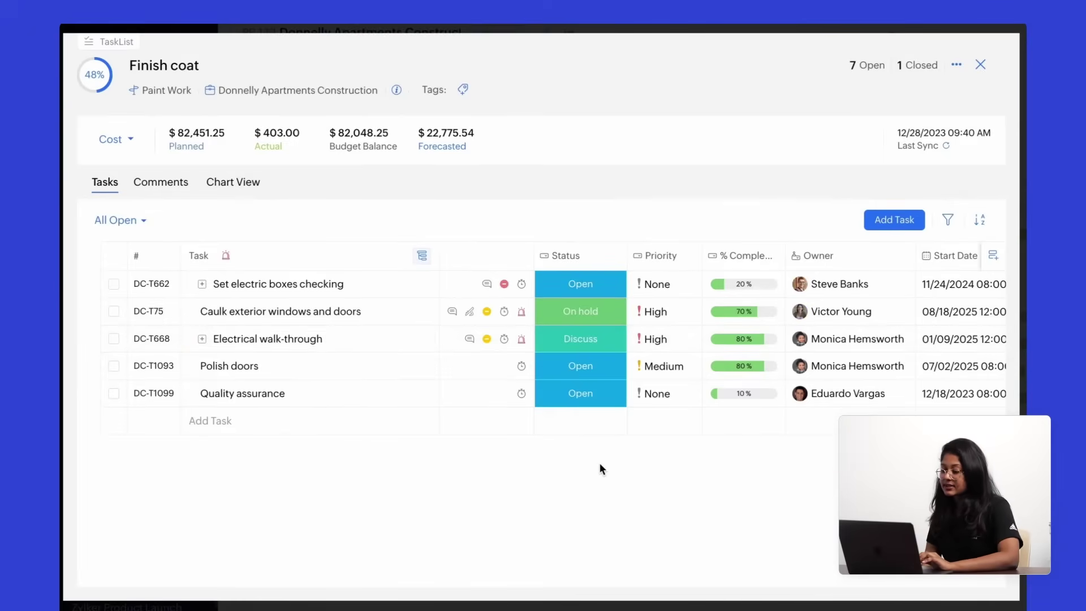
left_click(878, 222)
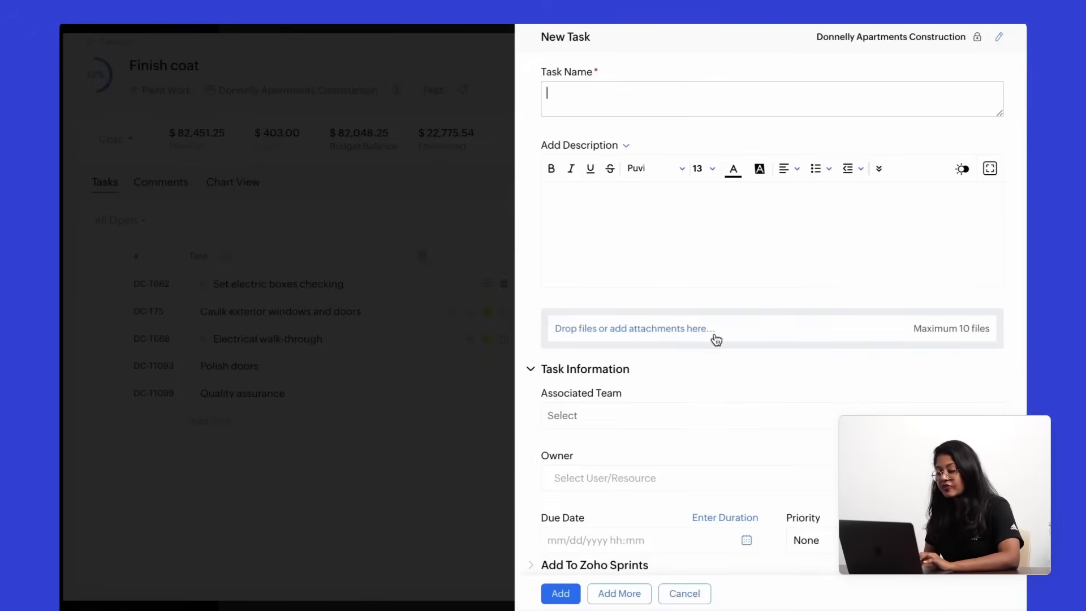
scroll(721, 380, "down", 2)
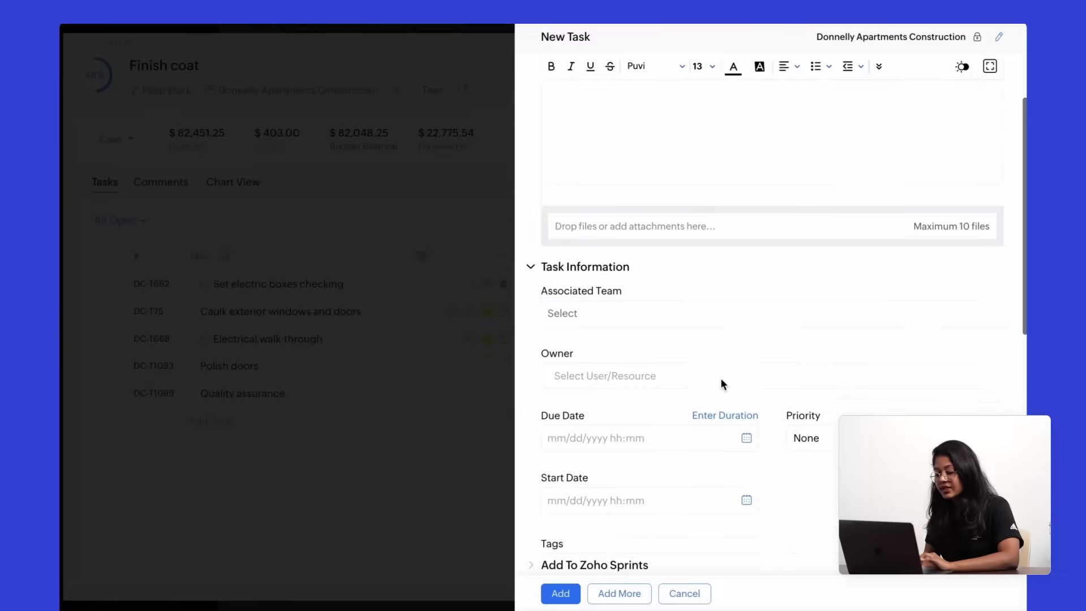
scroll(721, 380, "down", 1)
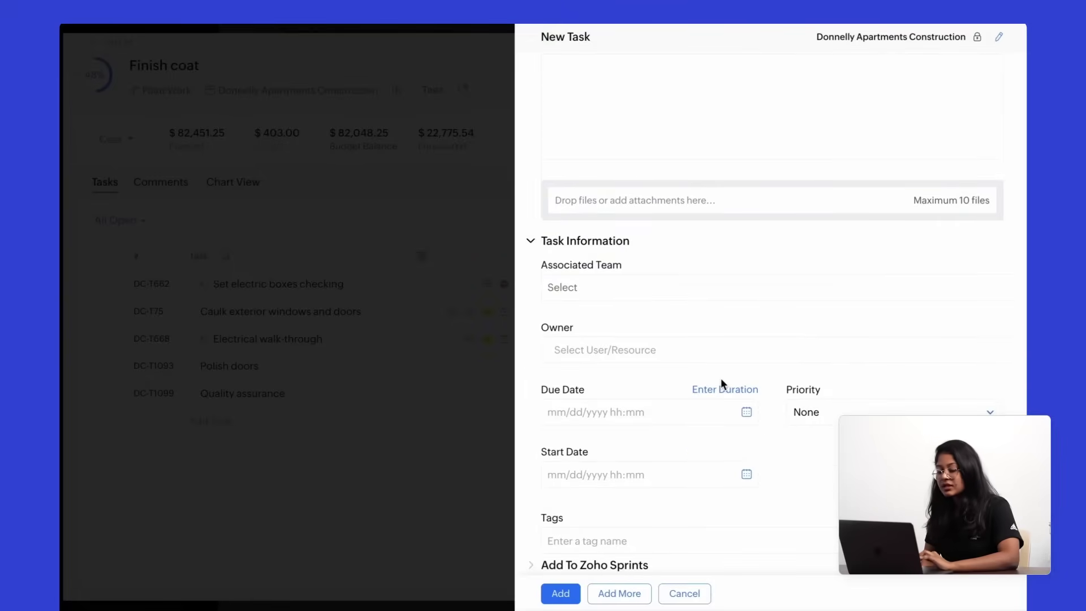
scroll(721, 383, "down", 2)
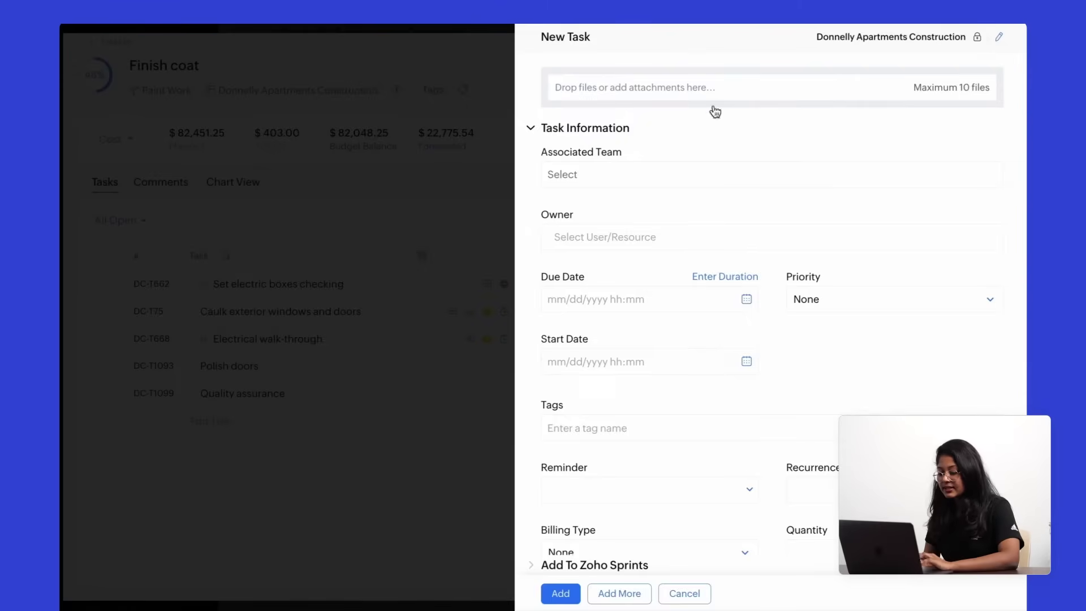
scroll(714, 356, "down", 5)
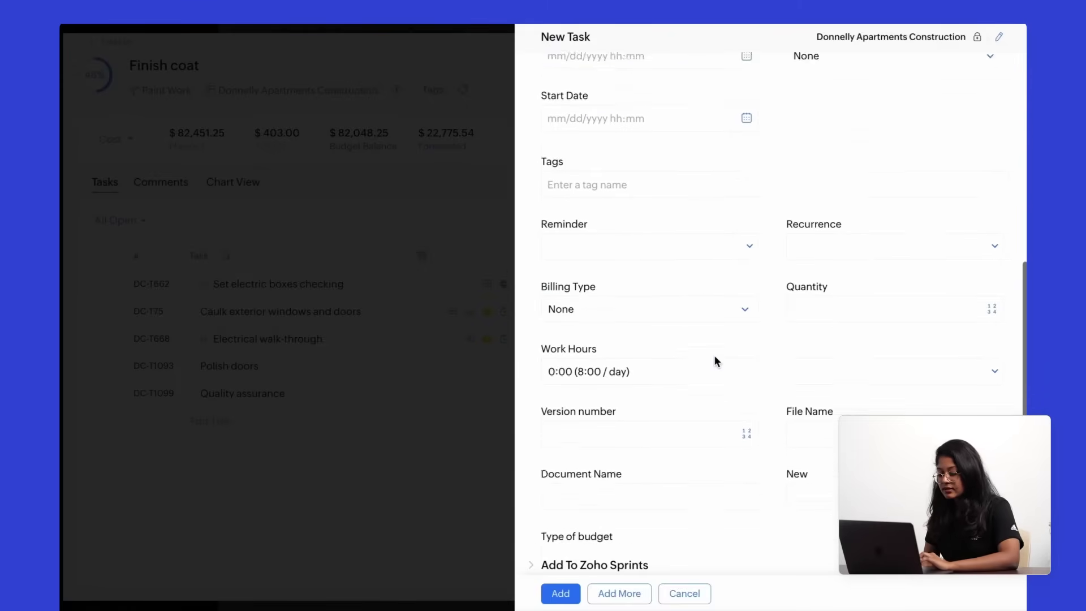
scroll(715, 356, "down", 1)
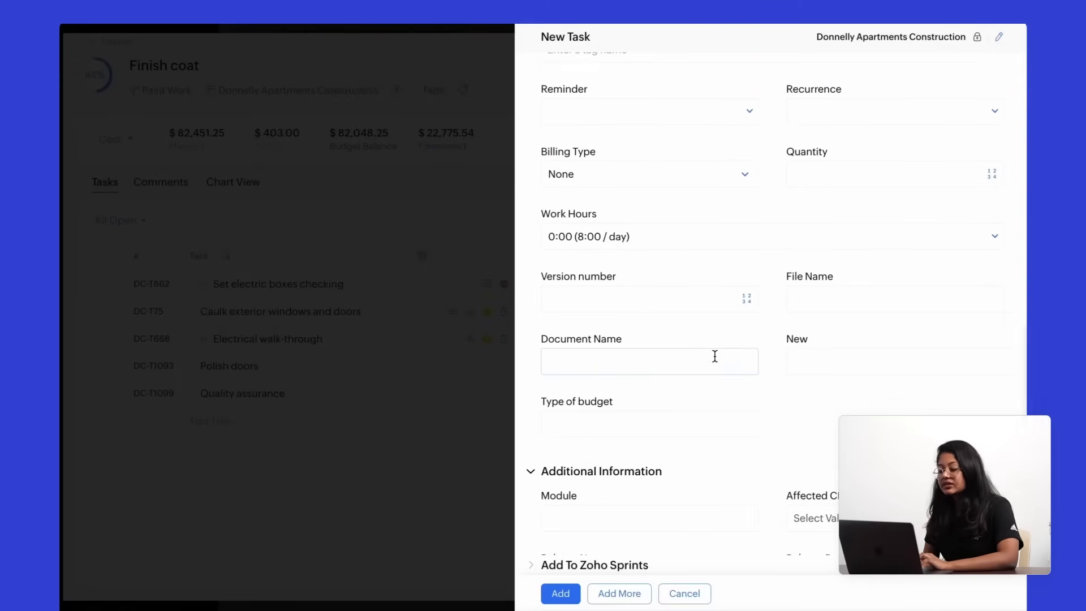
scroll(715, 340, "up", 1)
scroll(719, 335, "down", 3)
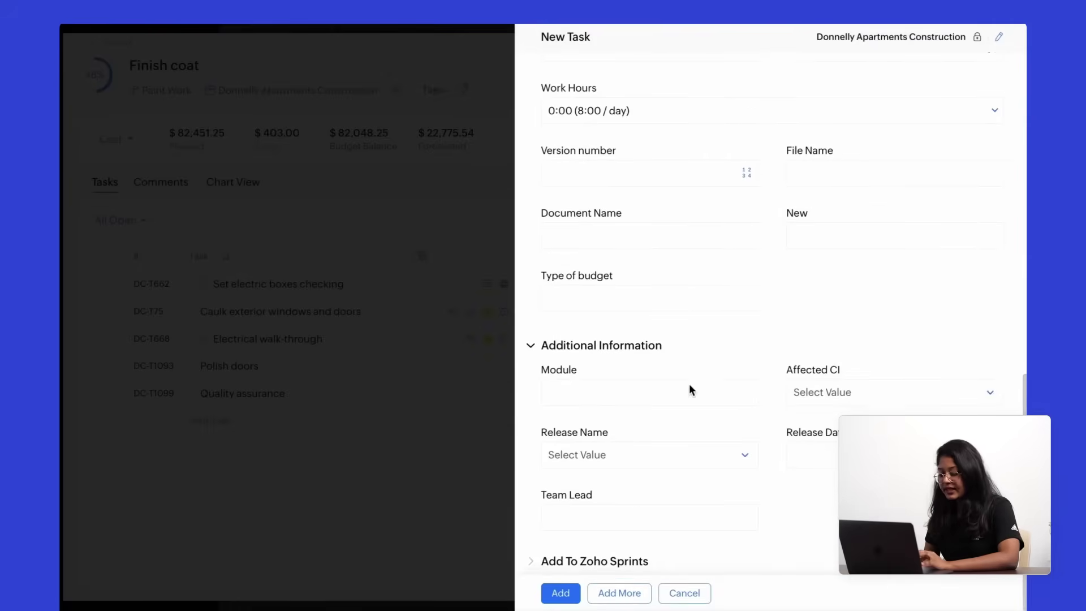
left_click(684, 592)
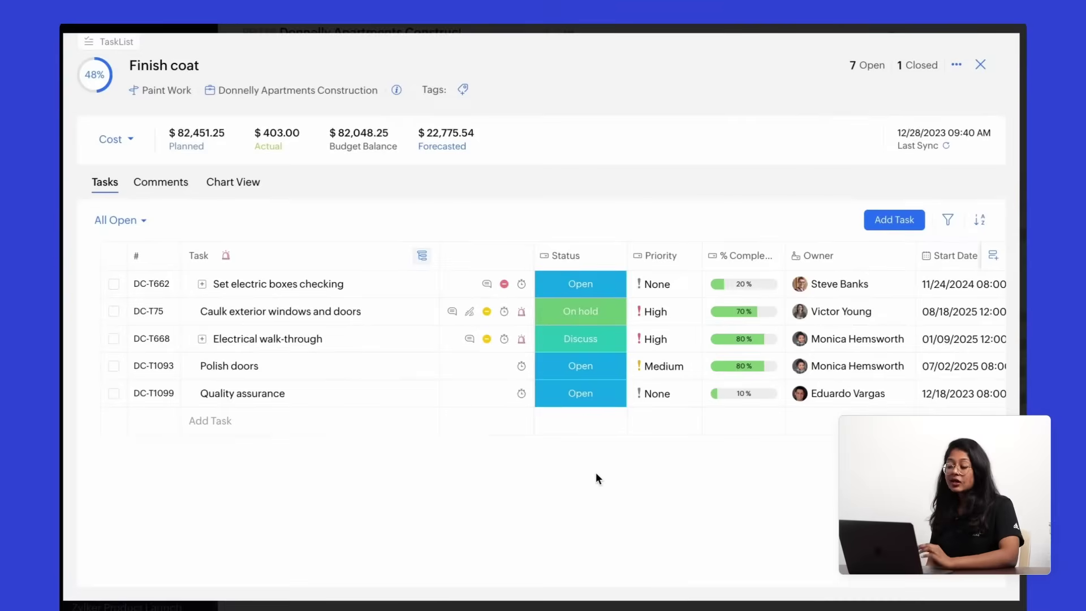
Step: Return to the project's task list and review its grouping, predefined view and List, Gantt and Kanban layout options
left_click(981, 64)
left_click(984, 68)
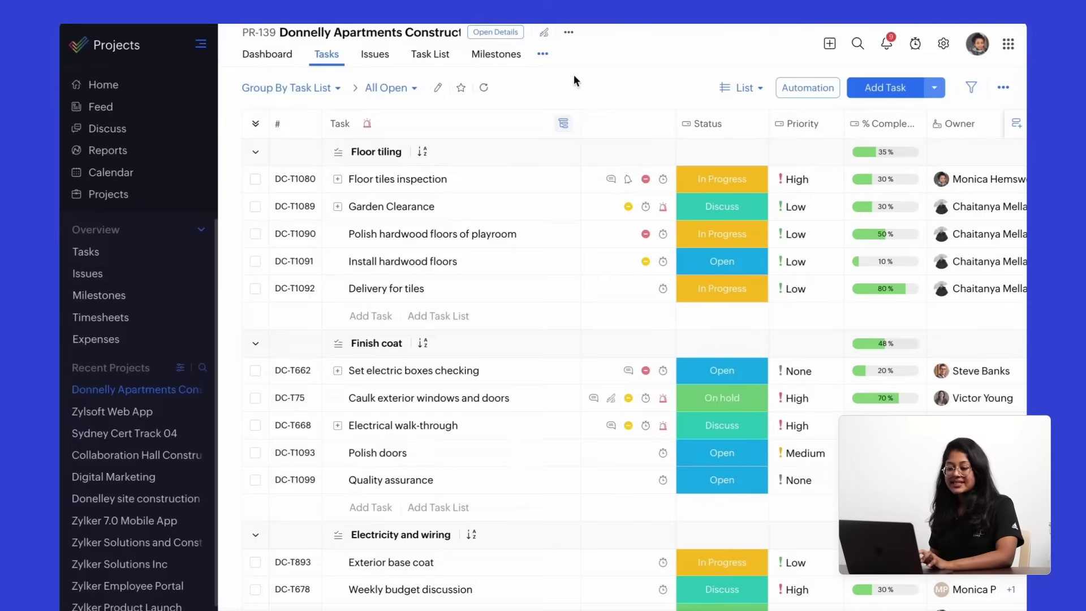
left_click(288, 89)
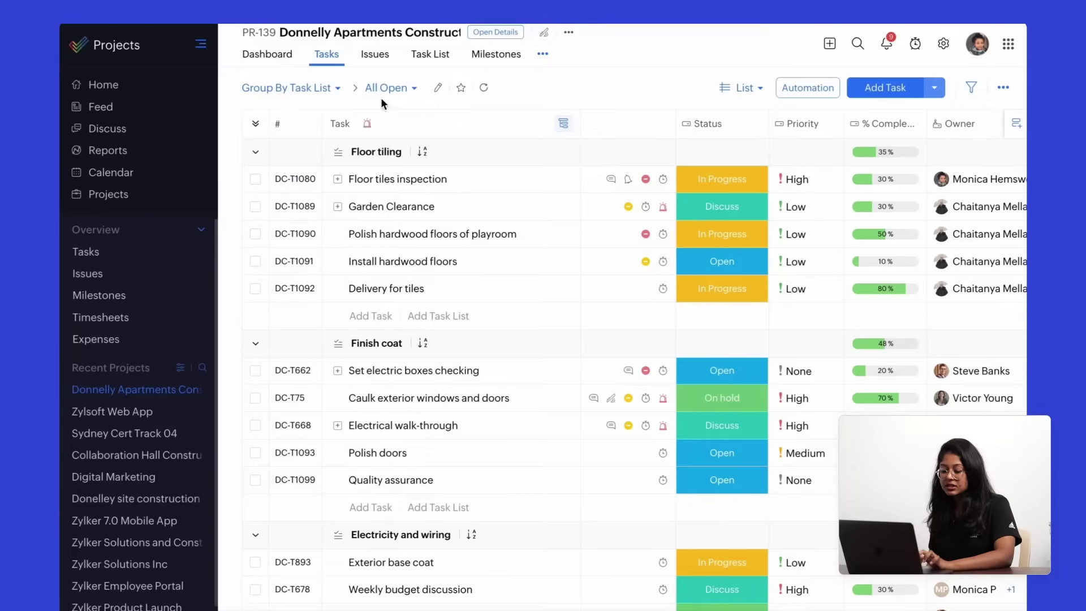
left_click(395, 90)
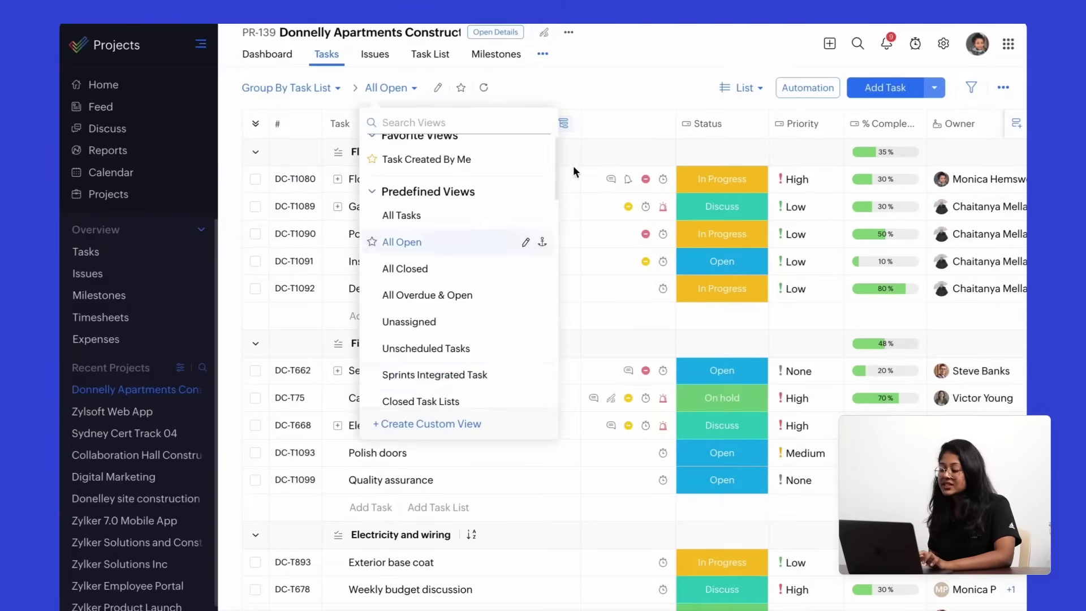
left_click(729, 61)
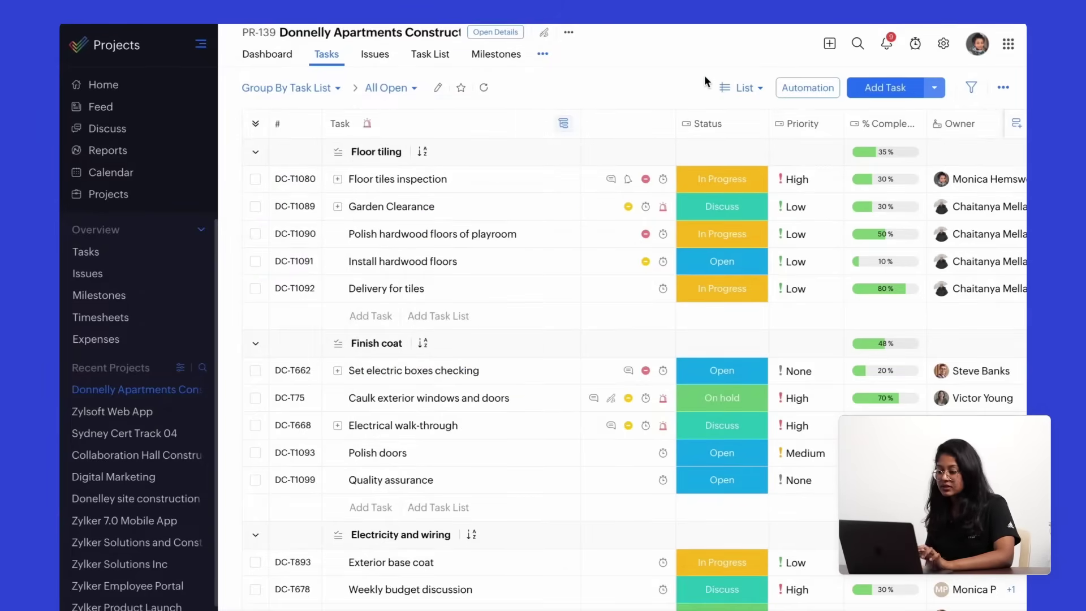
left_click(741, 89)
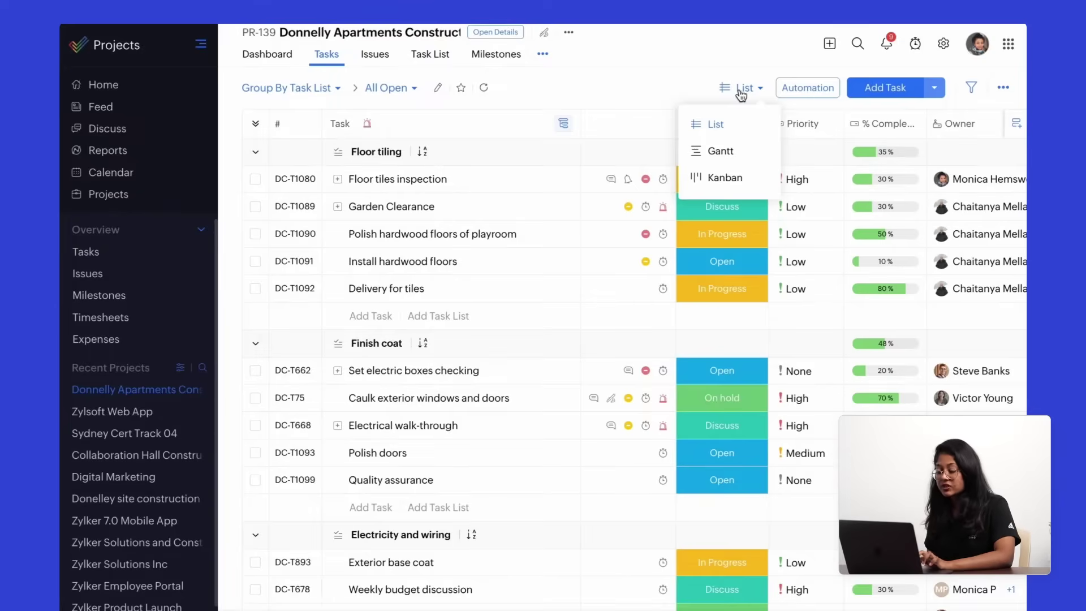
left_click(677, 94)
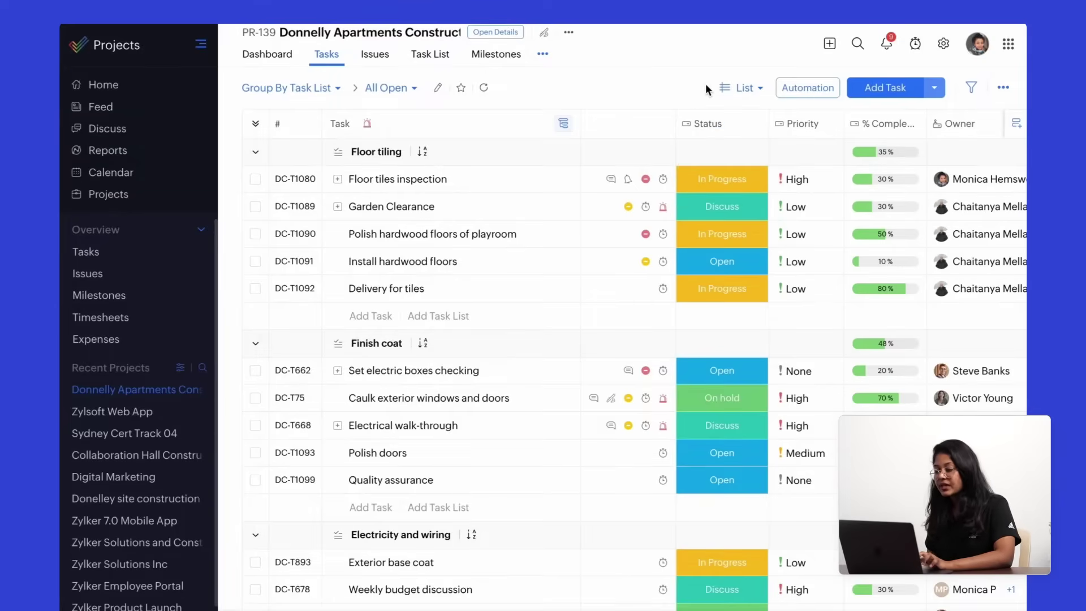
Step: Review the project's task workflow rules and the additional task options such as import and export
left_click(794, 94)
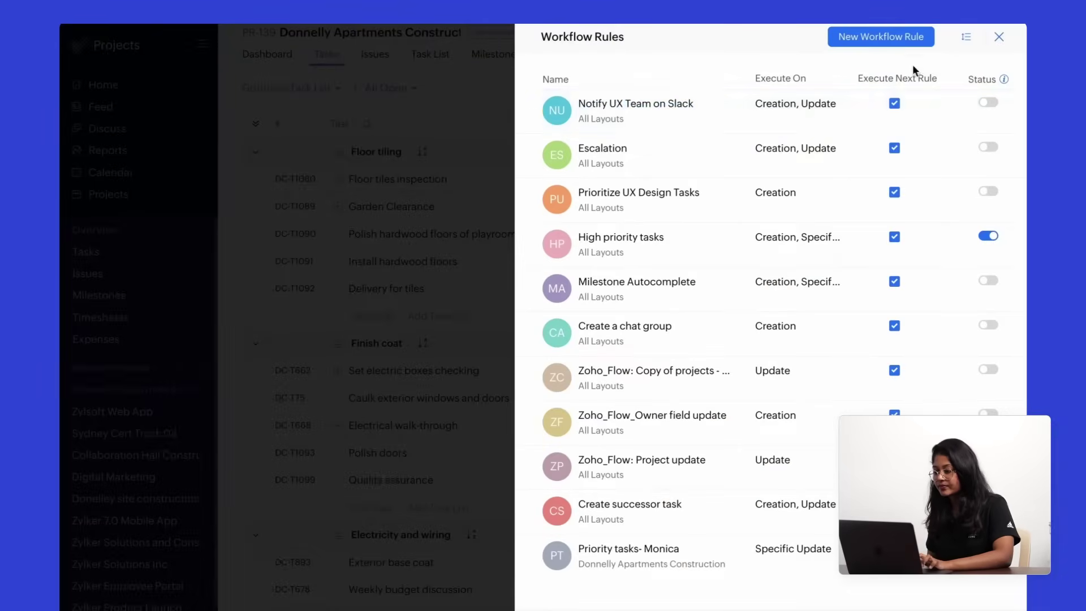
left_click(998, 38)
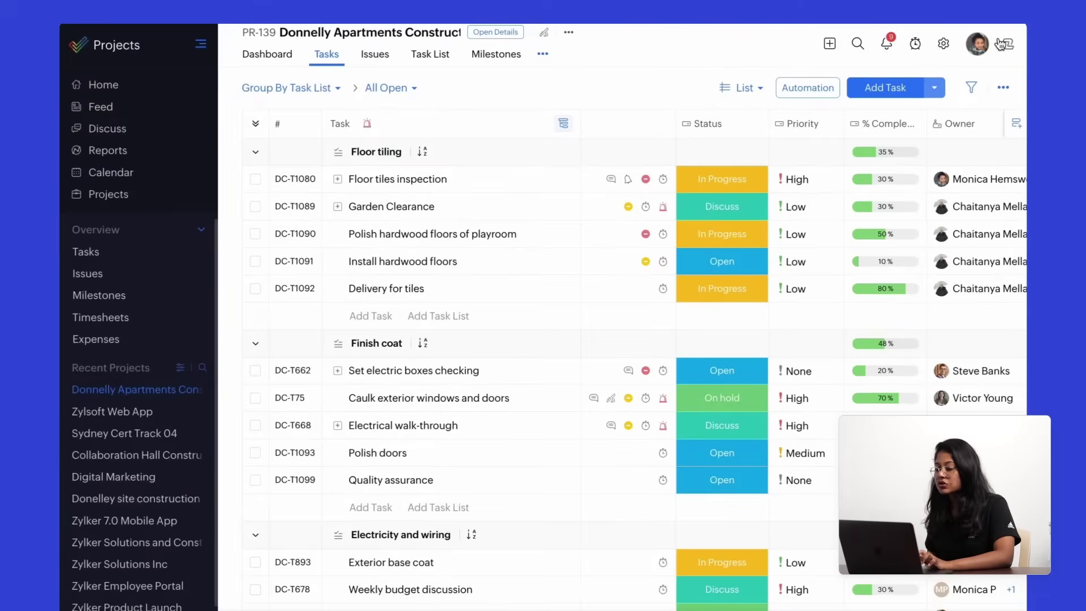
left_click(1005, 90)
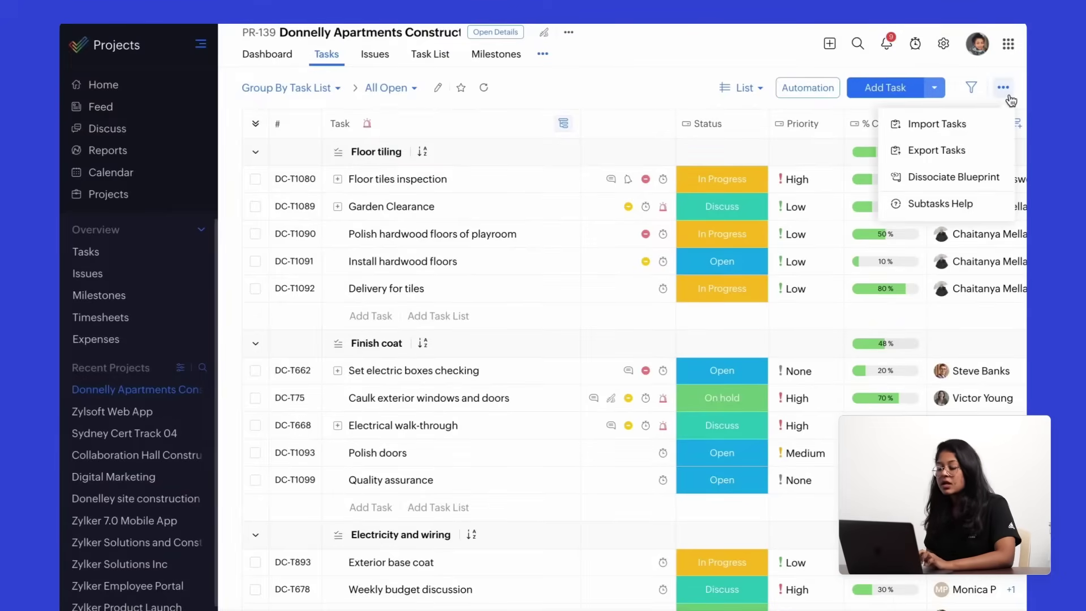
left_click(595, 82)
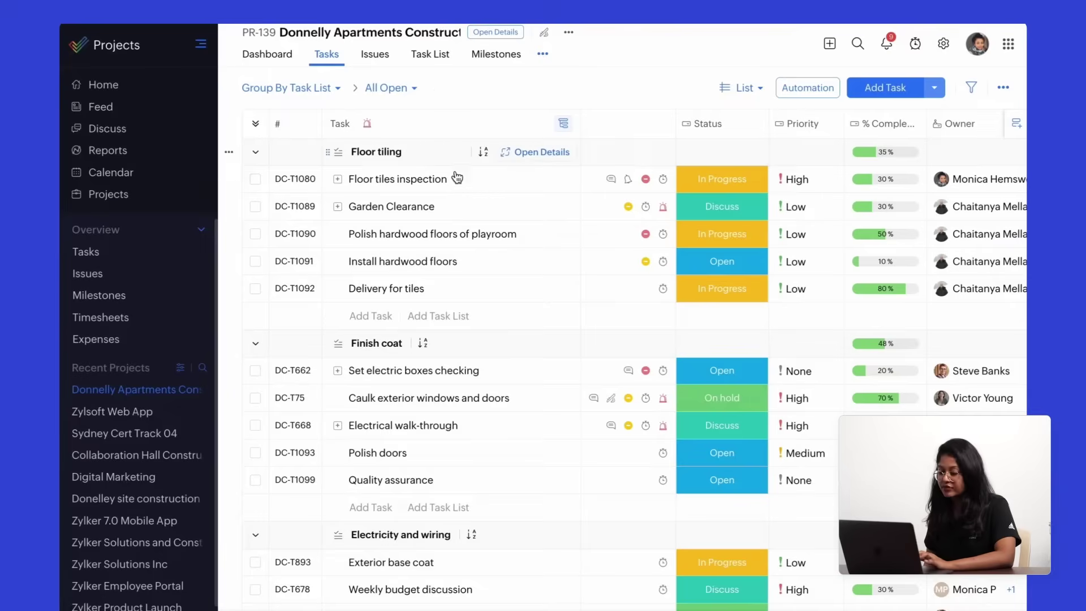
Step: Edit the name of the first task under Floor tiling inline, keeping it as Floor tiles inspection
mouse_move(460, 184)
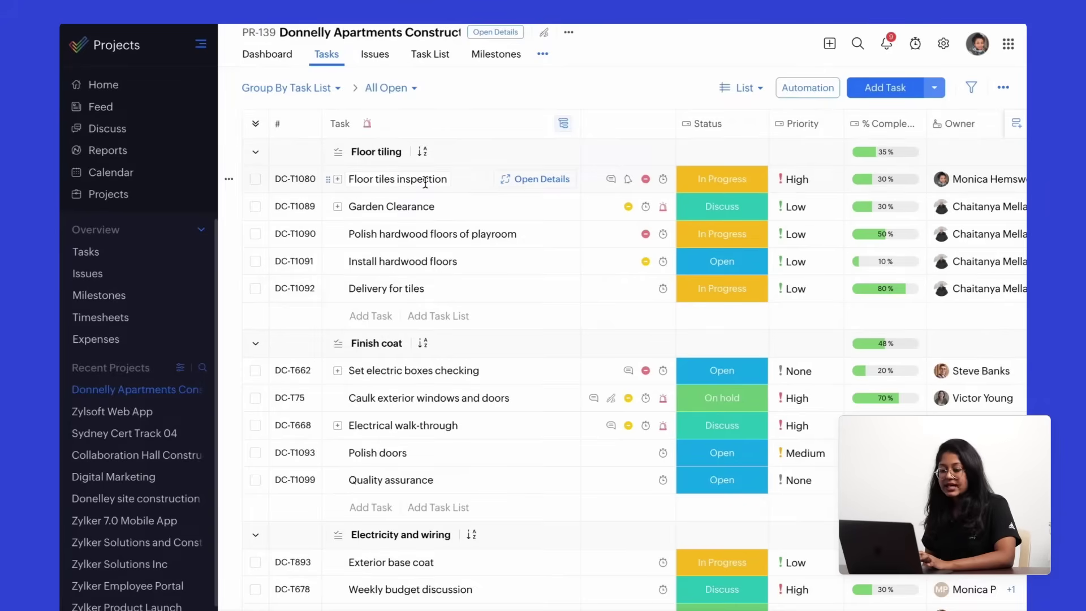
left_click(426, 181)
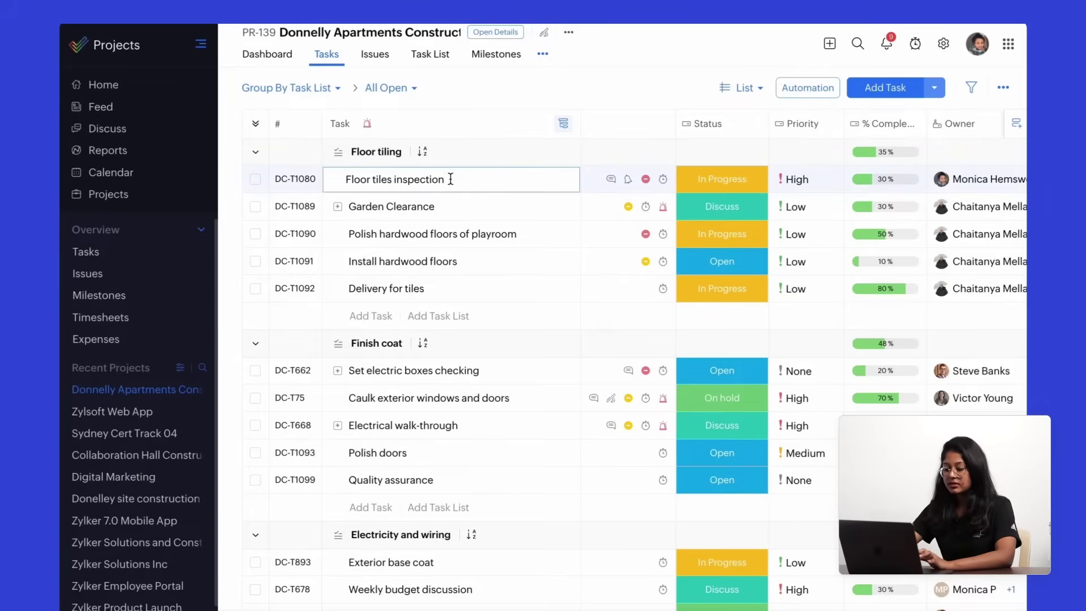
key("BackSpace")
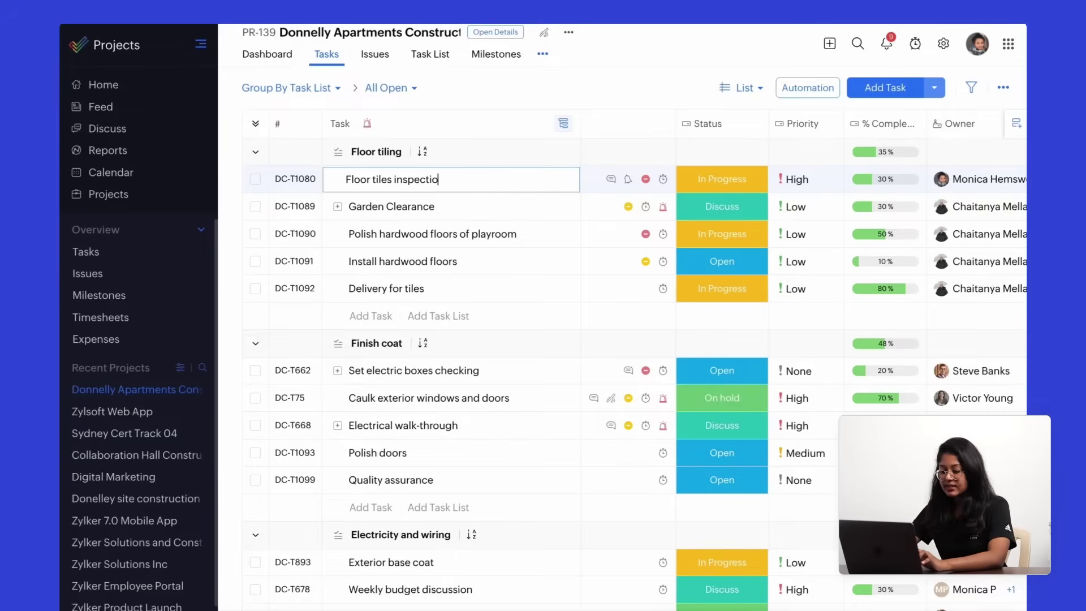
type("n")
key("Return")
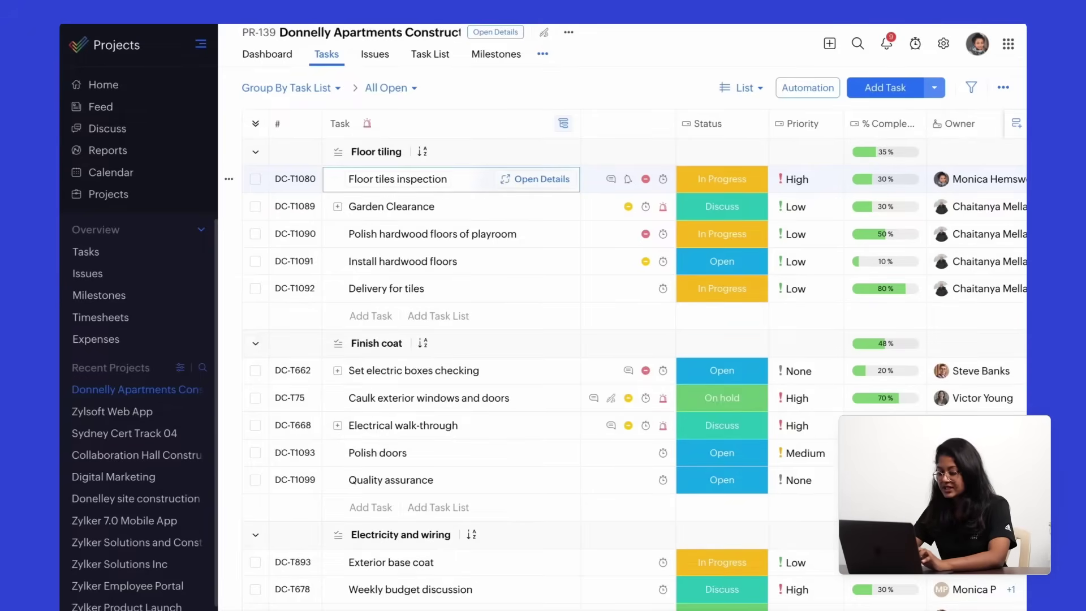
Step: Try to set the Floor tiles inspection task's status to Discuss directly in the task list
left_click(722, 178)
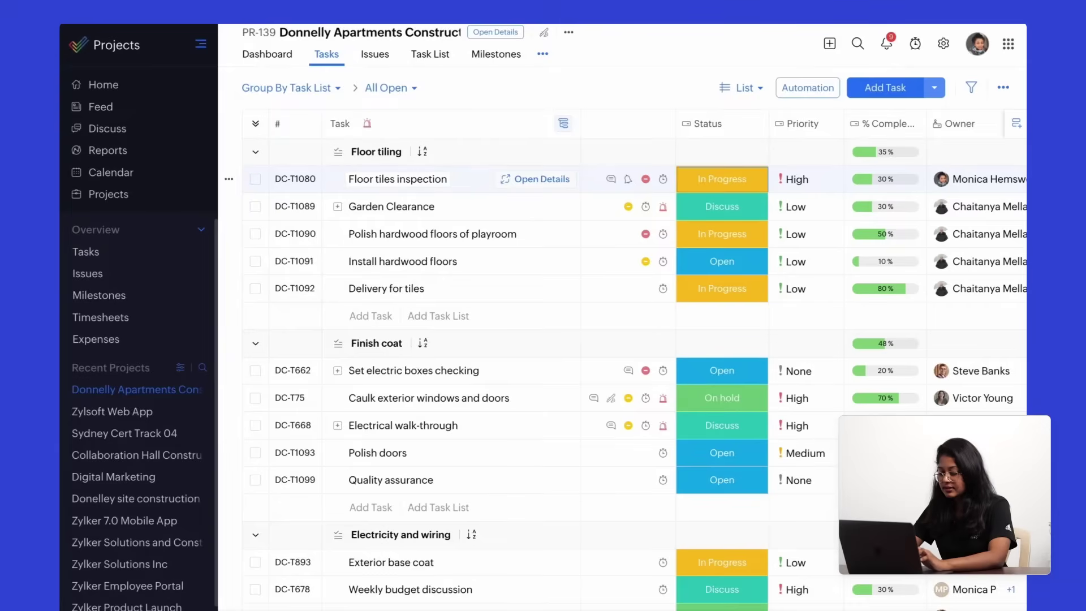
left_click(722, 179)
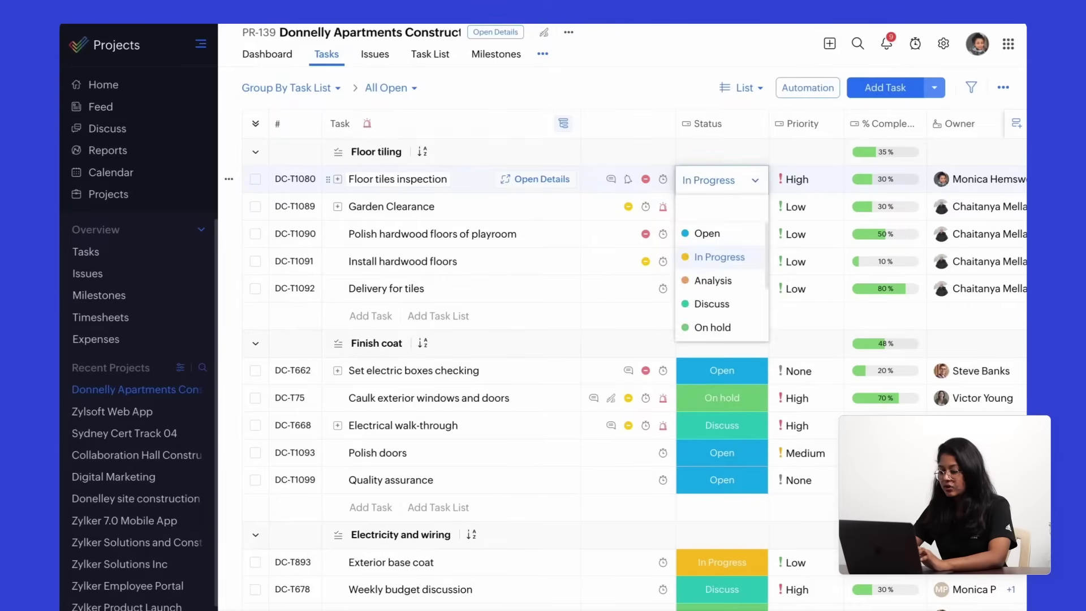
key("Return")
Step: Set the Floor tiles inspection task's priority to Medium
key("Right")
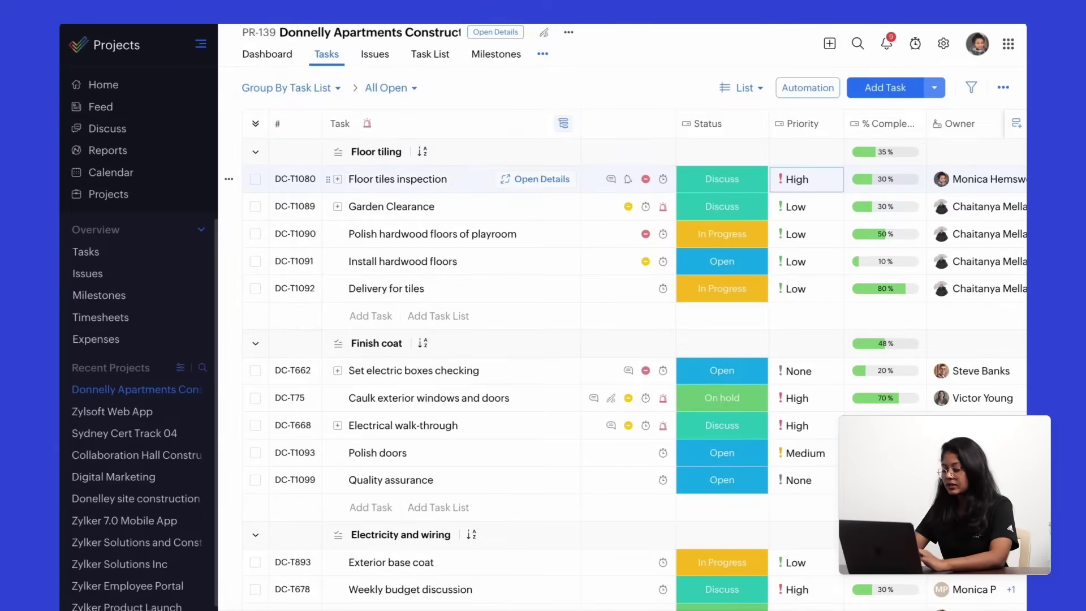
key("Return")
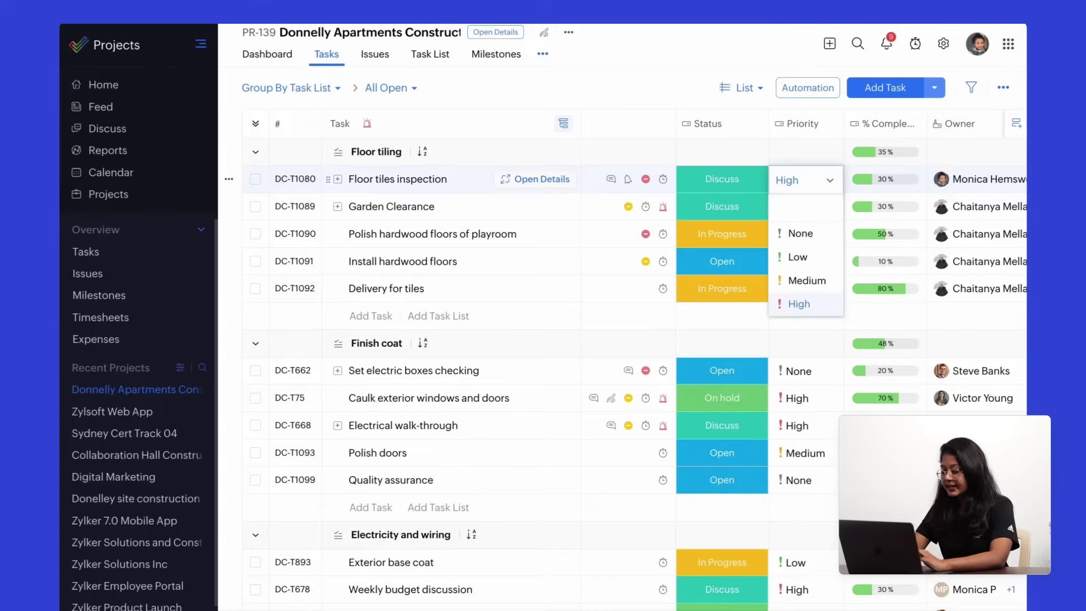
key("Up")
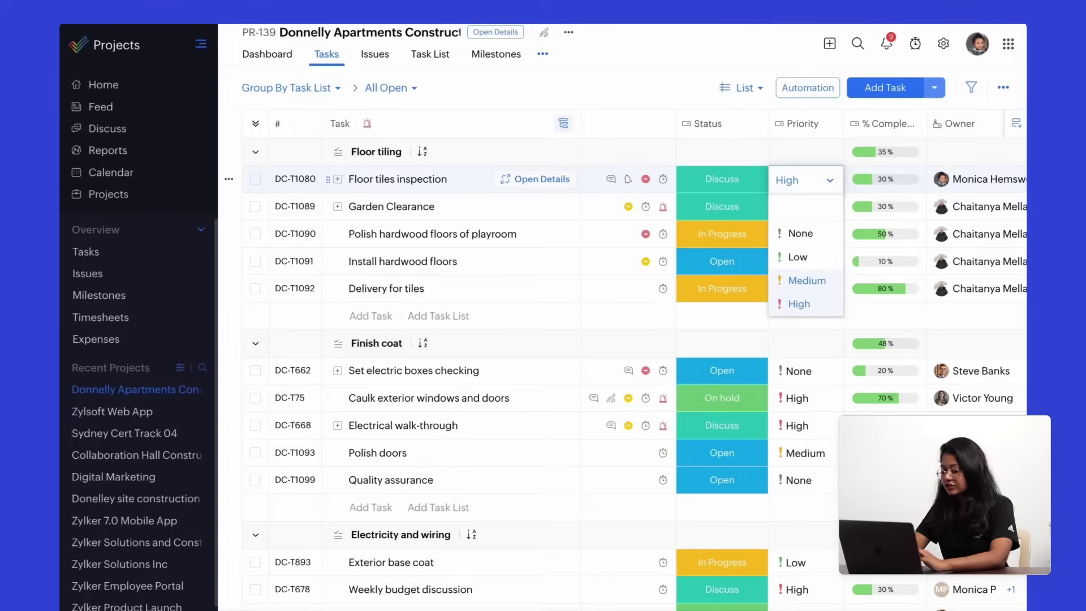
key("Return")
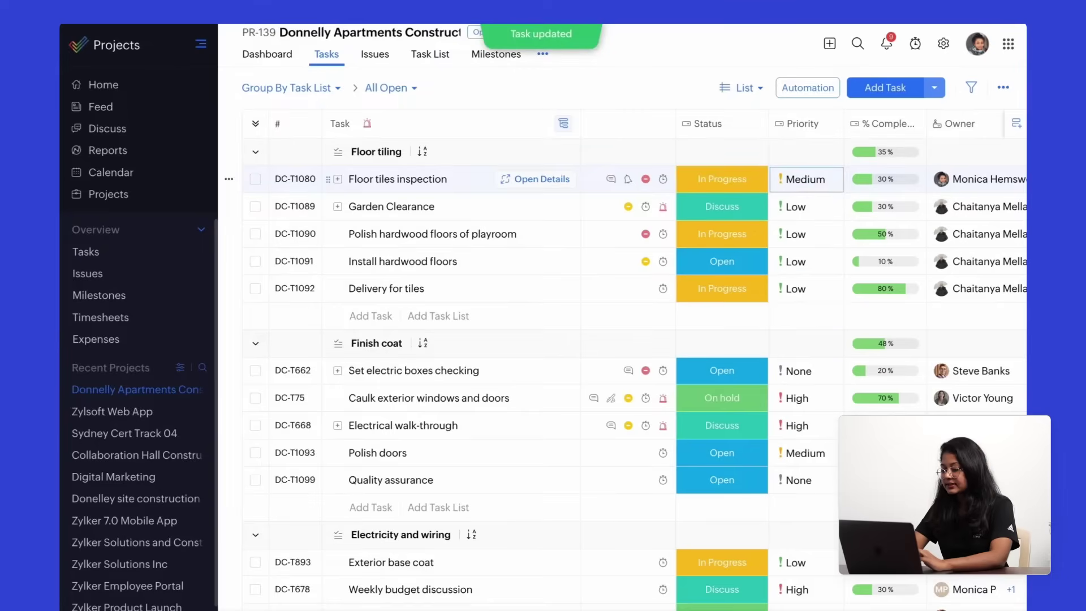
Step: Set the Floor tiles inspection task's completion percentage to 20
key("Right")
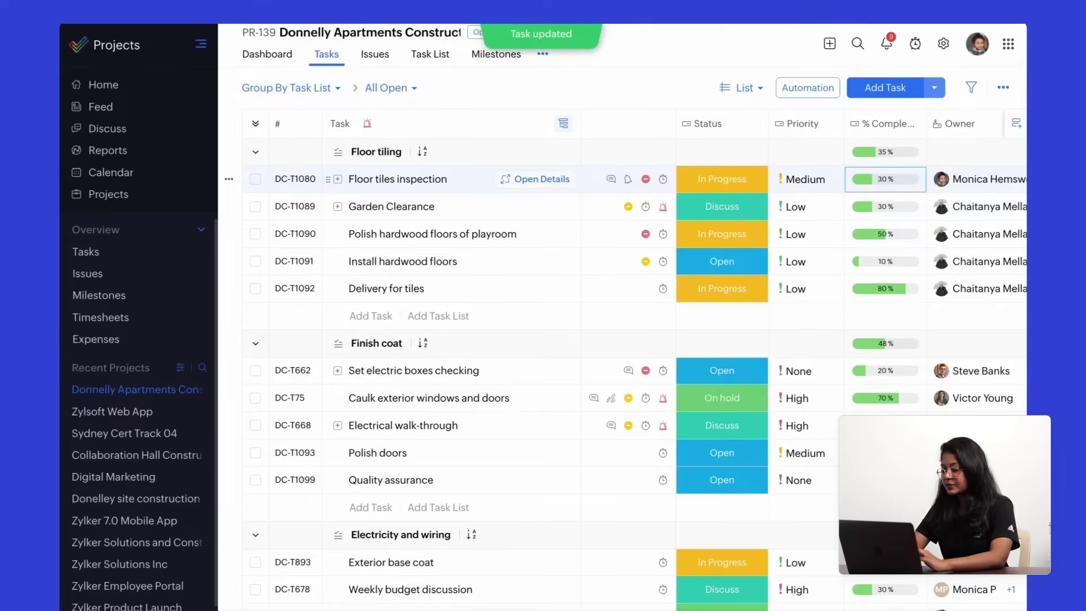
key("Return")
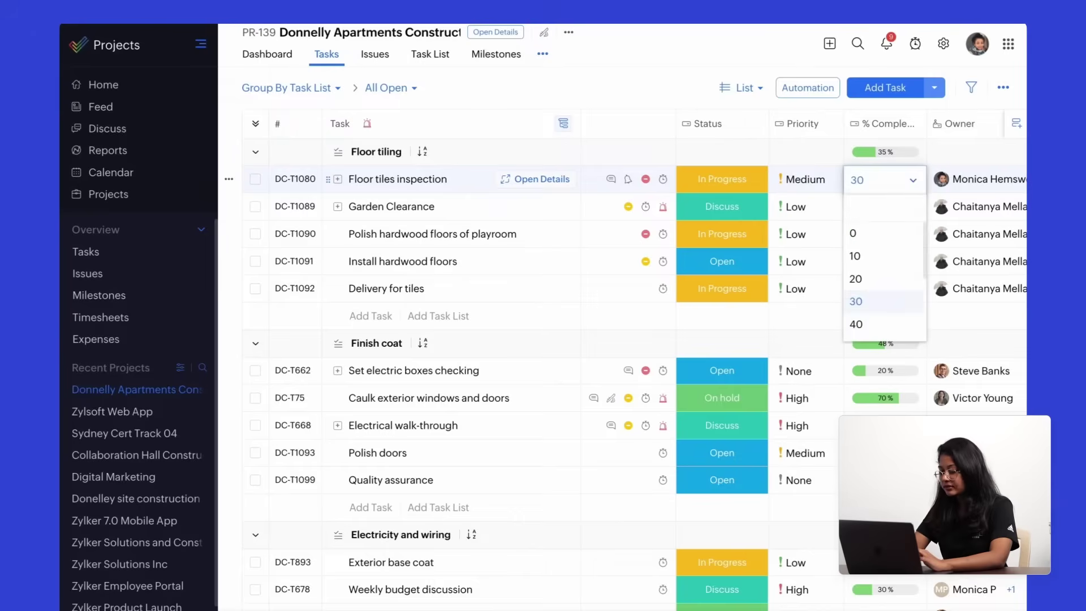
key("Up")
key("Up")
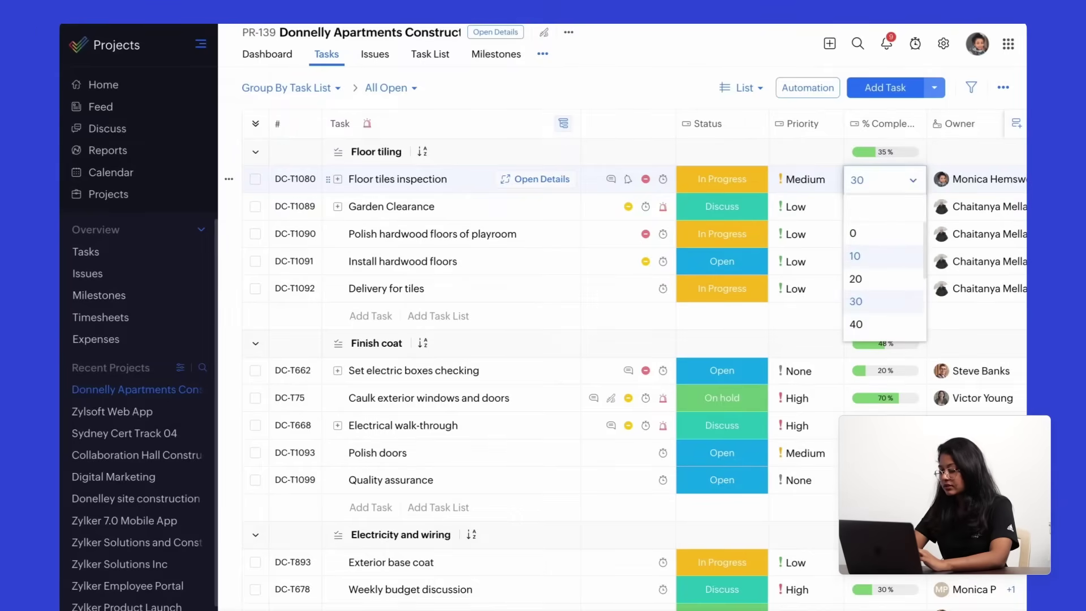
key("Down")
key("Return")
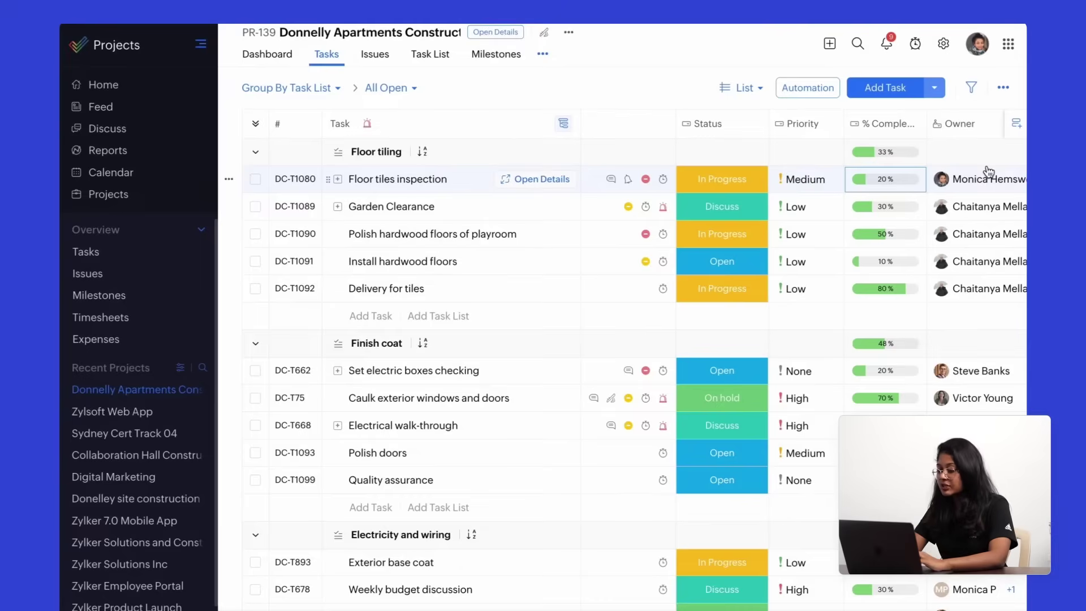
Step: Add the Document URL column to the task list and place it between Timelog Total and Created By
left_click(1017, 129)
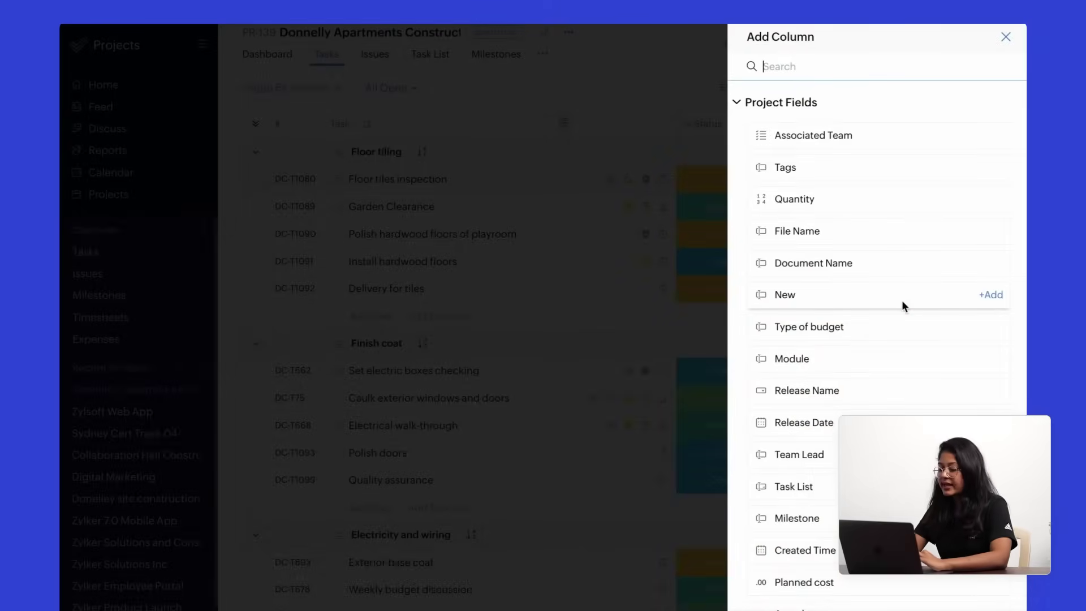
scroll(902, 305, "down", 3)
scroll(938, 237, "up", 3)
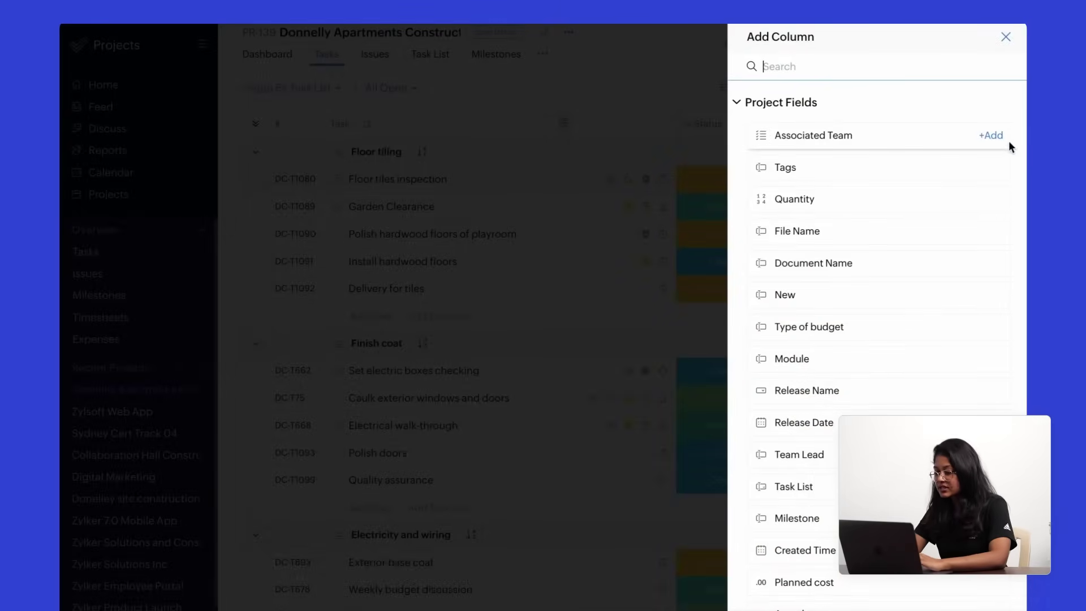
scroll(961, 405, "down", 20)
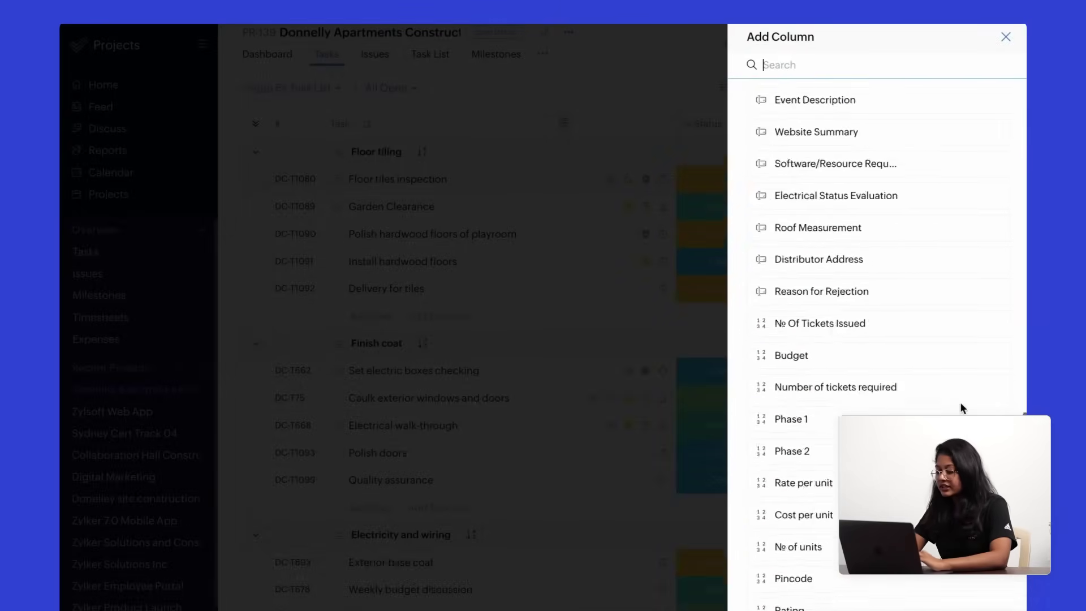
scroll(959, 402, "down", 6)
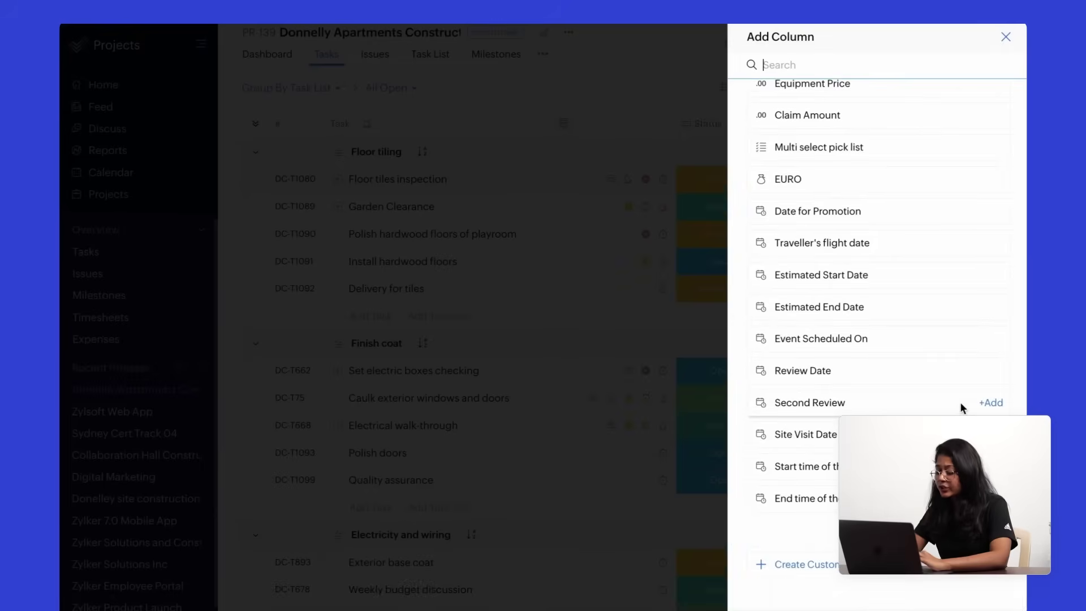
scroll(959, 402, "up", 5)
left_click(959, 401)
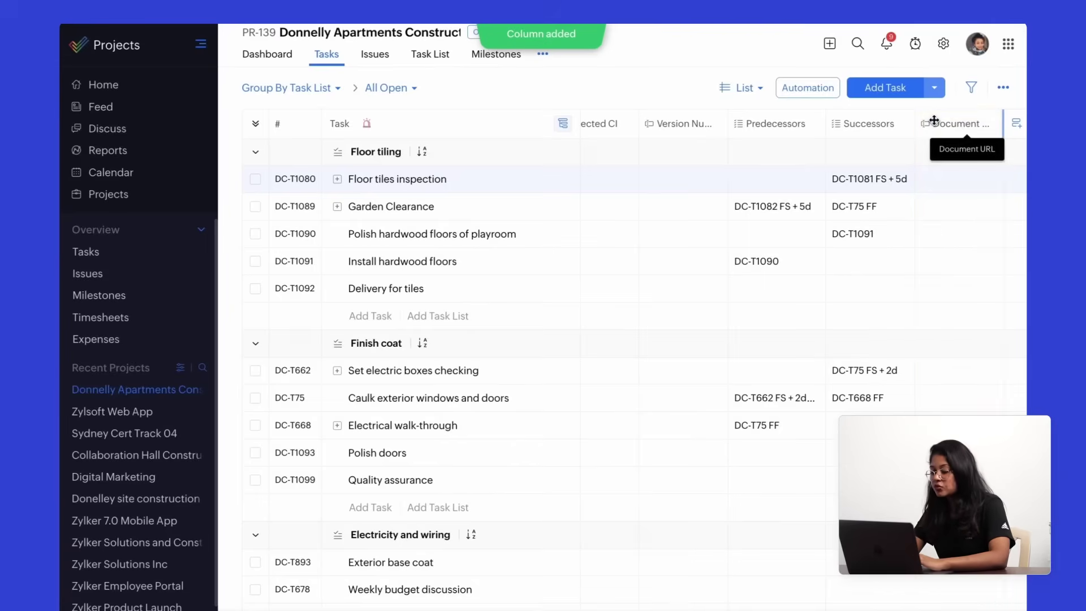
left_click_drag(922, 120, 651, 120)
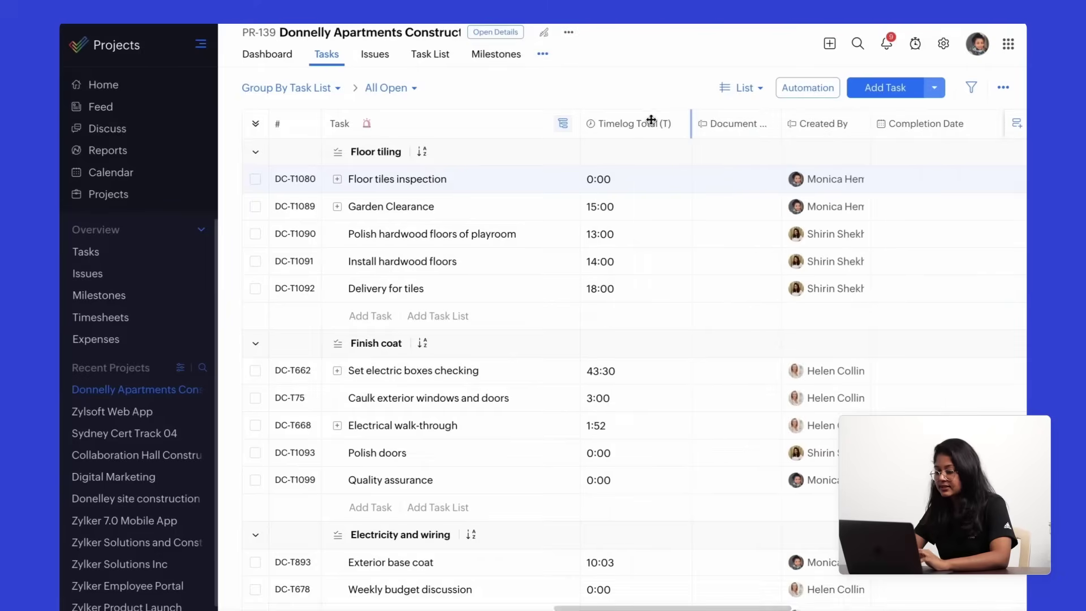
Step: Insert the Associated Team column before the Document URL column
right_click(722, 123)
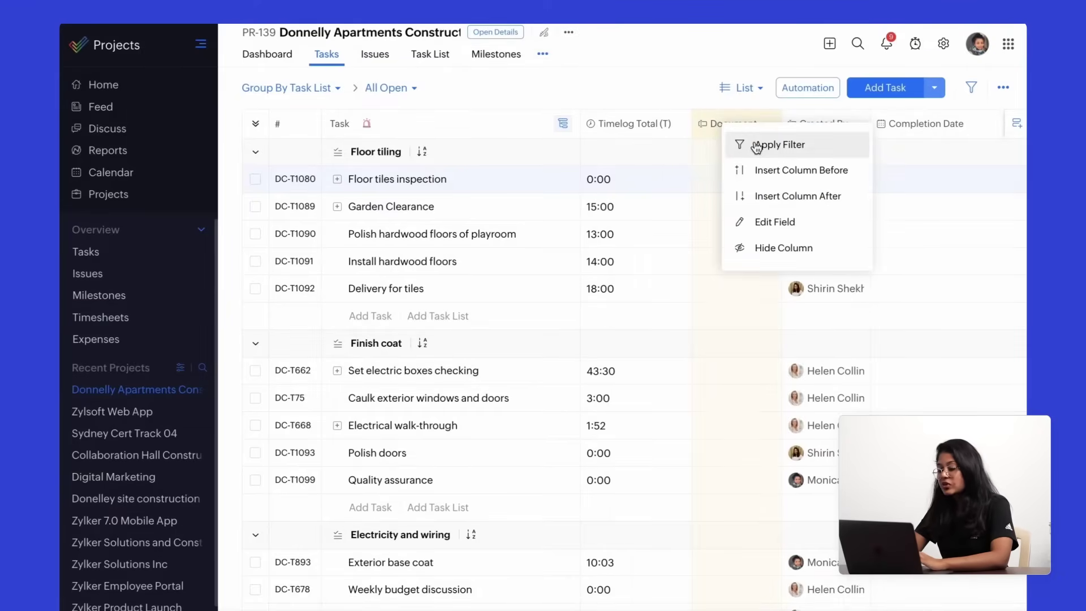
left_click(783, 169)
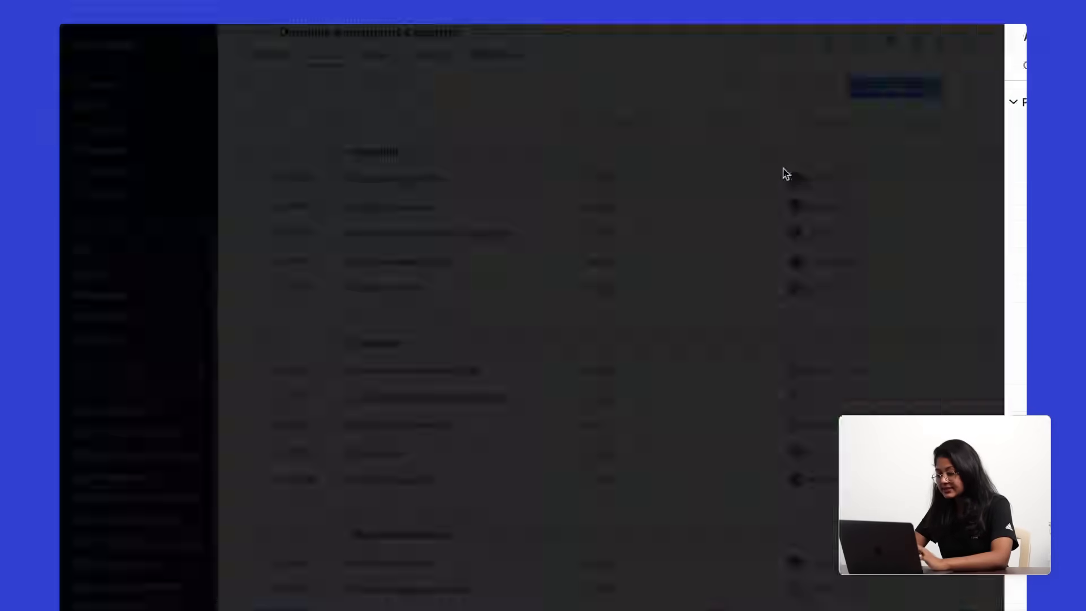
mouse_move(802, 141)
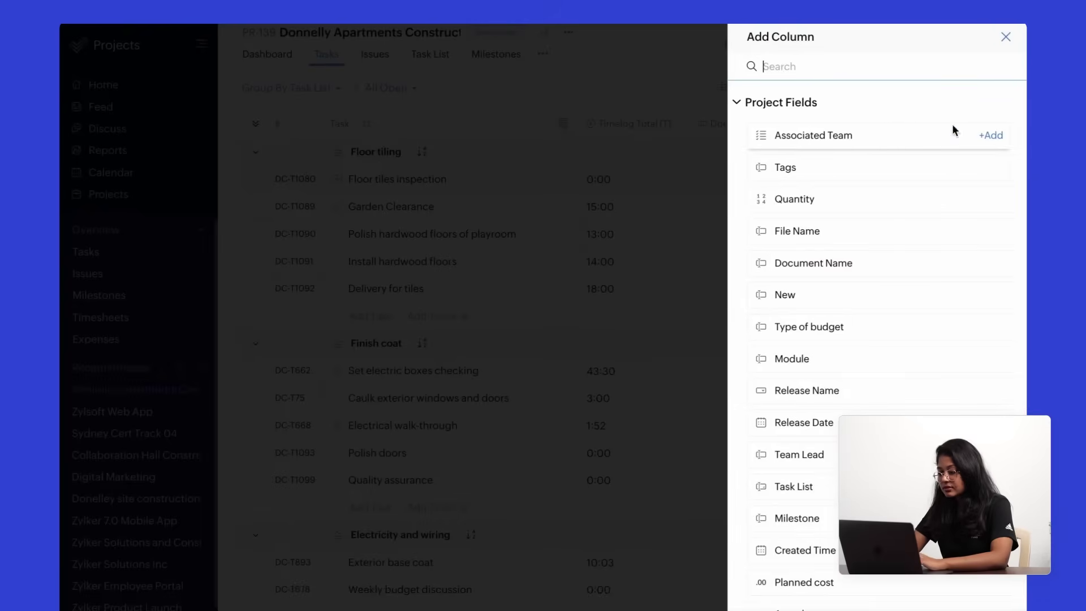
left_click(991, 136)
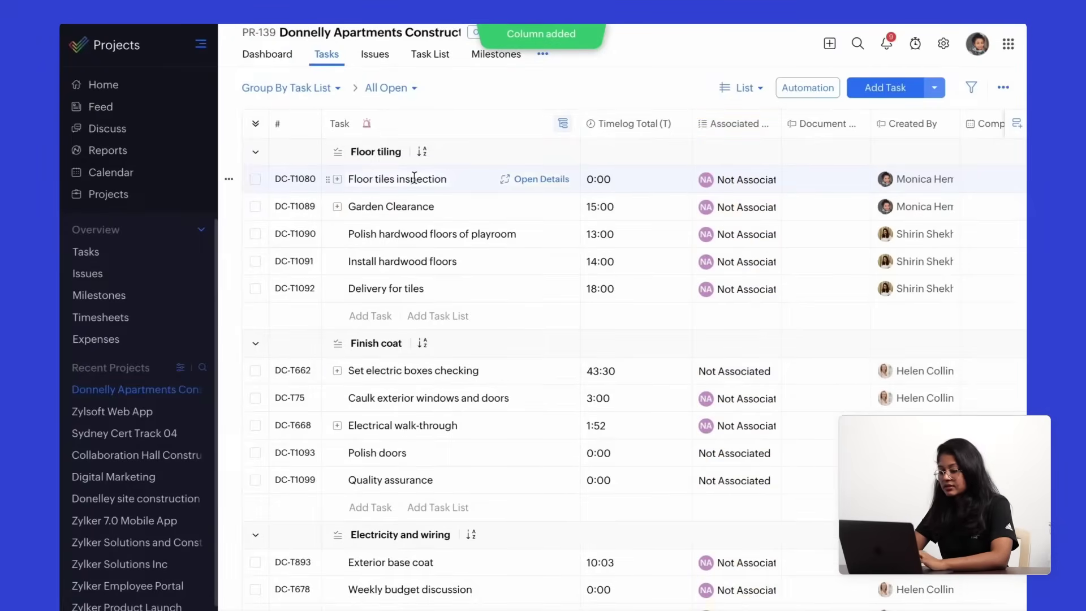
Step: Review the actions available for the Floor tiles inspection task, such as move, clone and add subtask
right_click(475, 190)
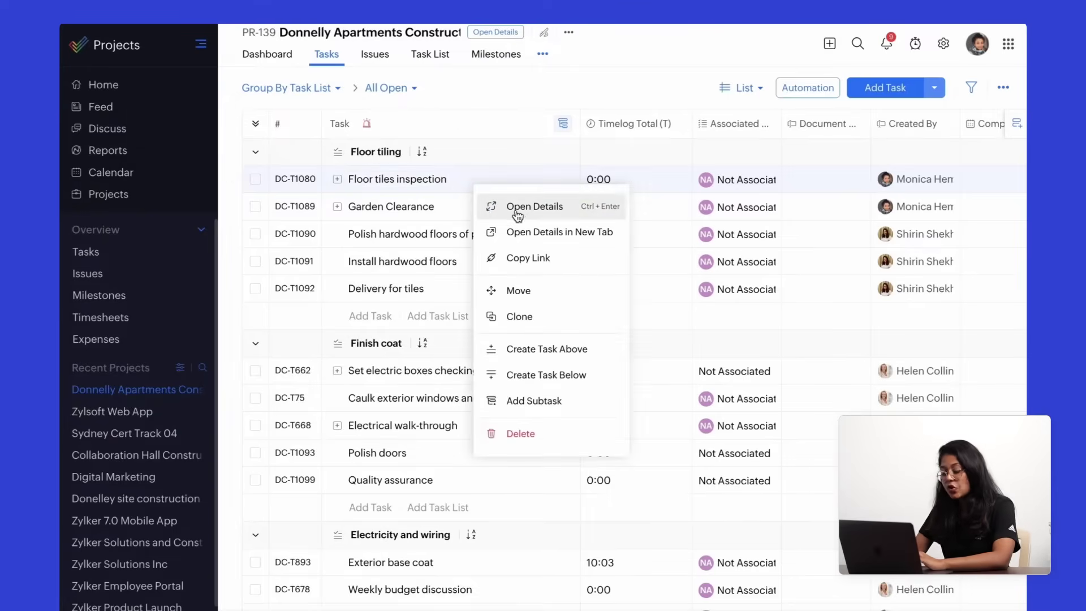
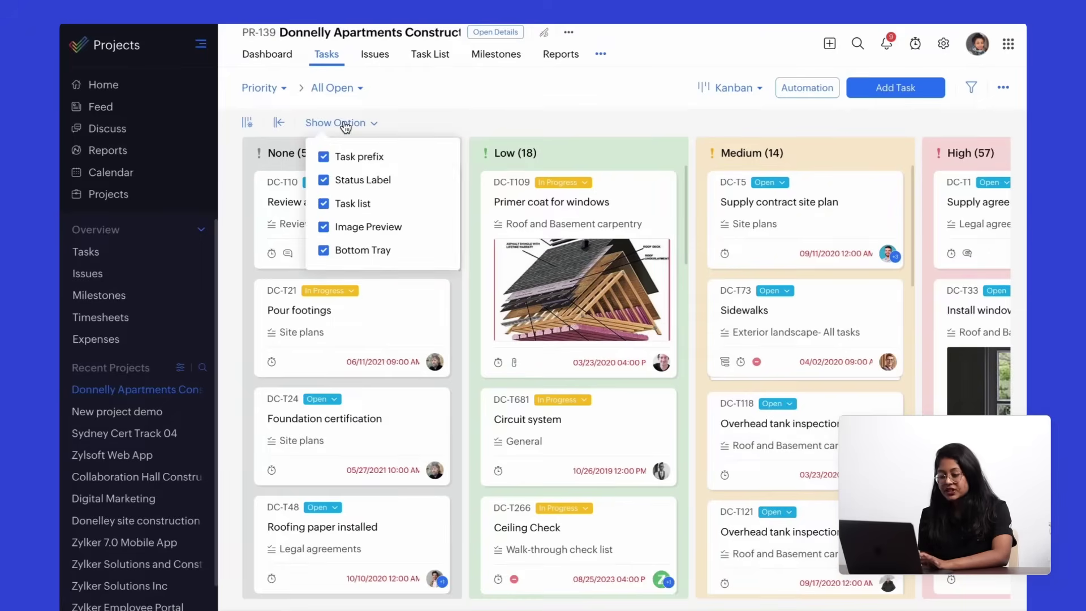
Step: Hide the task prefix, status label and task list on the Kanban cards and show all three again
left_click(360, 163)
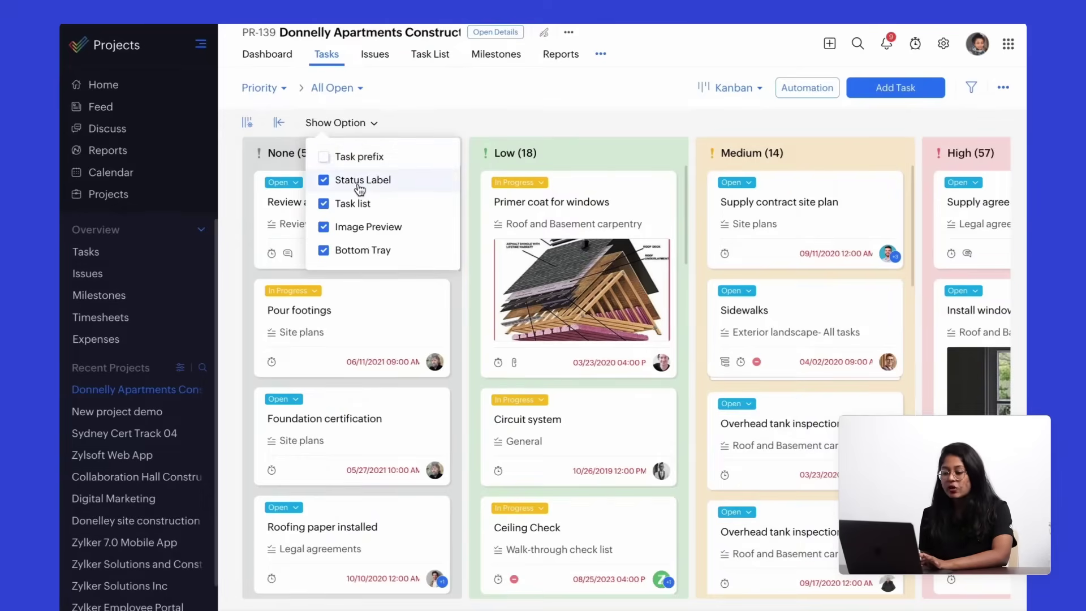
left_click(356, 181)
left_click(355, 205)
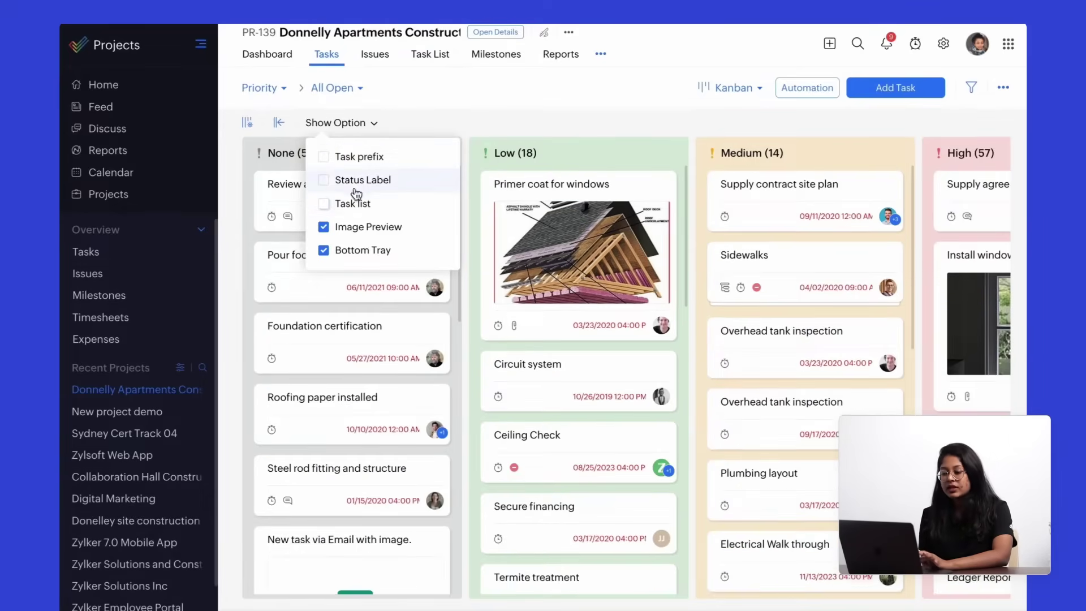
left_click(352, 180)
left_click(343, 156)
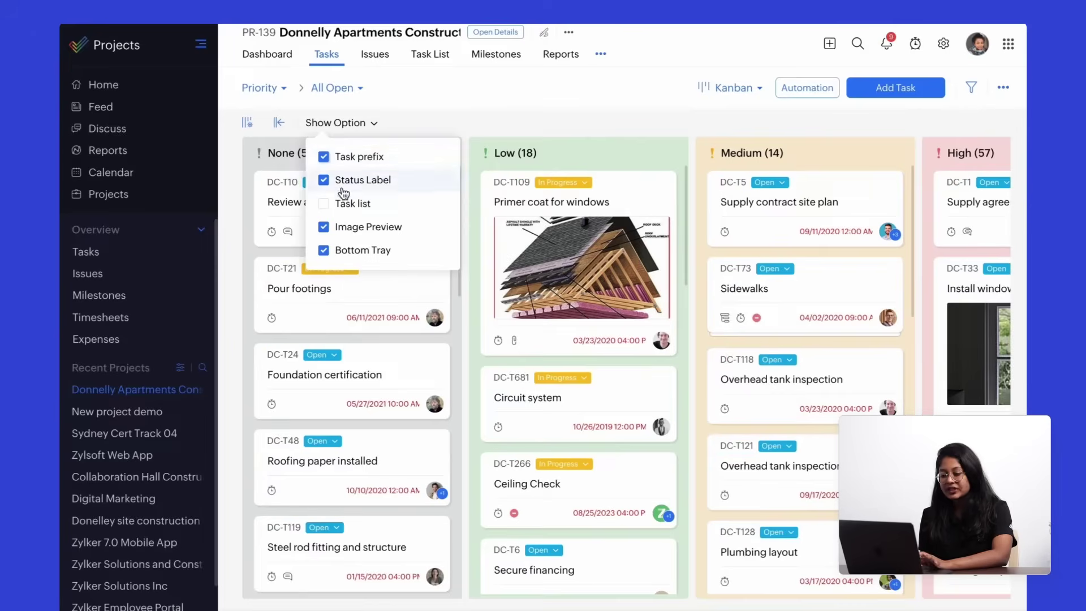
left_click(338, 211)
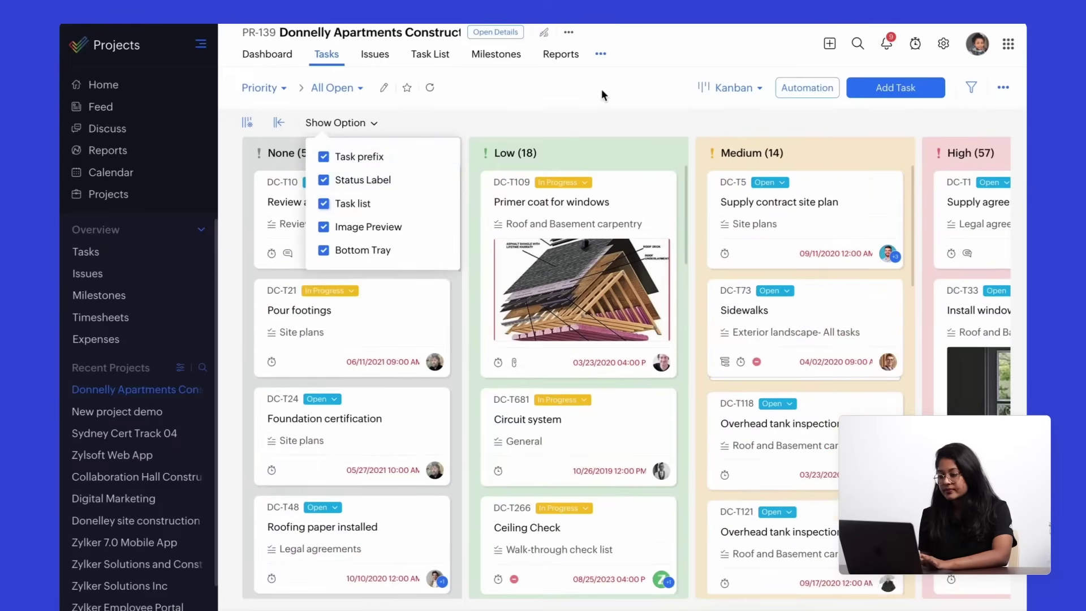
left_click(602, 90)
Step: Review the Kanban board's Default View, Compact View and Collapse Subtasks settings without changing them
left_click(246, 122)
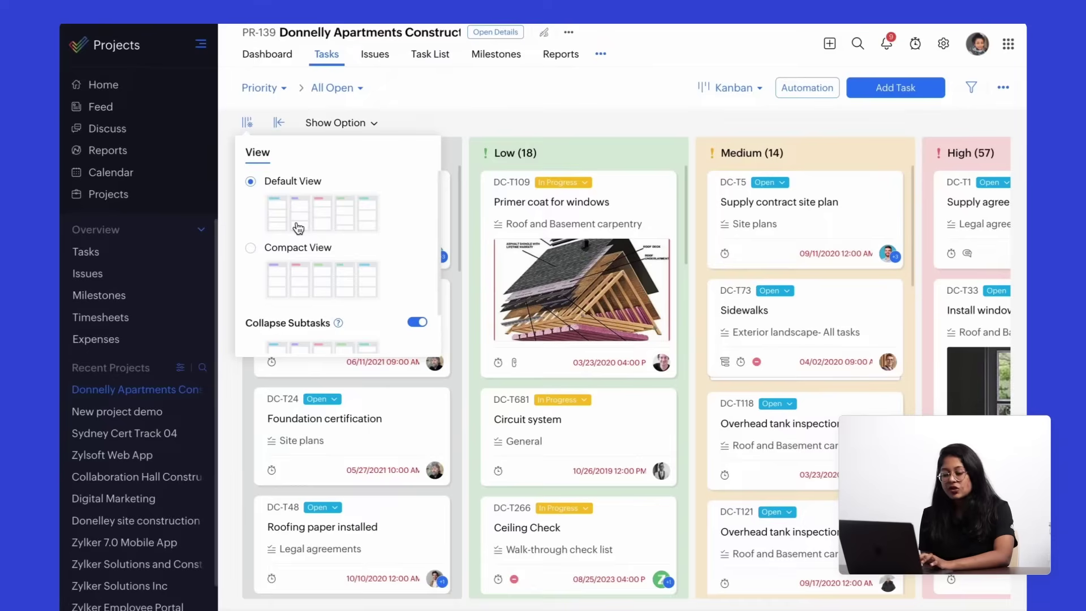
scroll(298, 228, "down", 1)
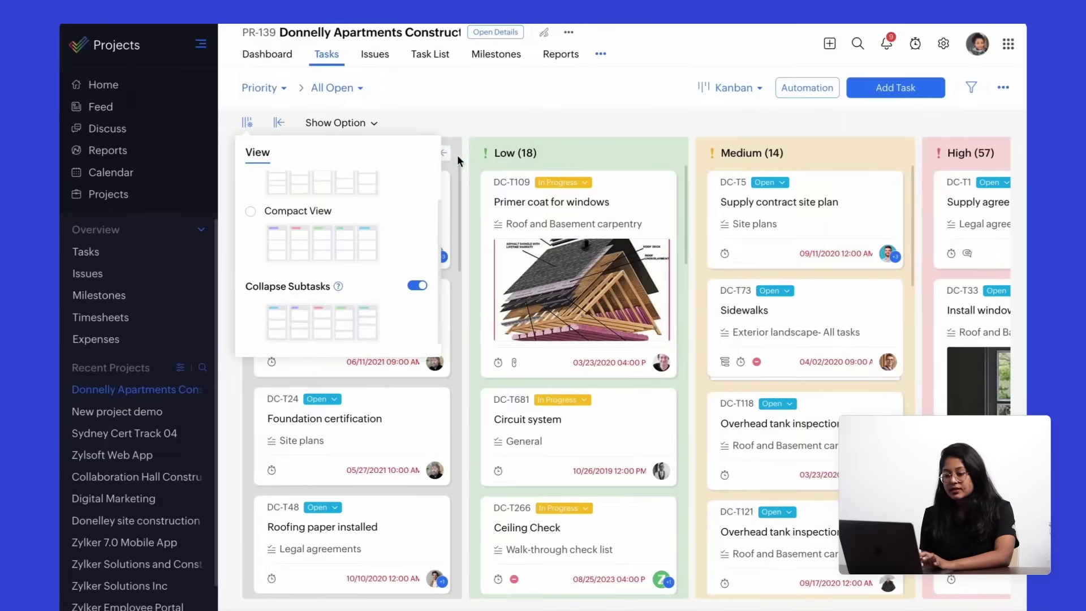
left_click(473, 105)
Step: Collapse all Kanban priority columns, expand only the Low column, and expand all the columns again
left_click(279, 126)
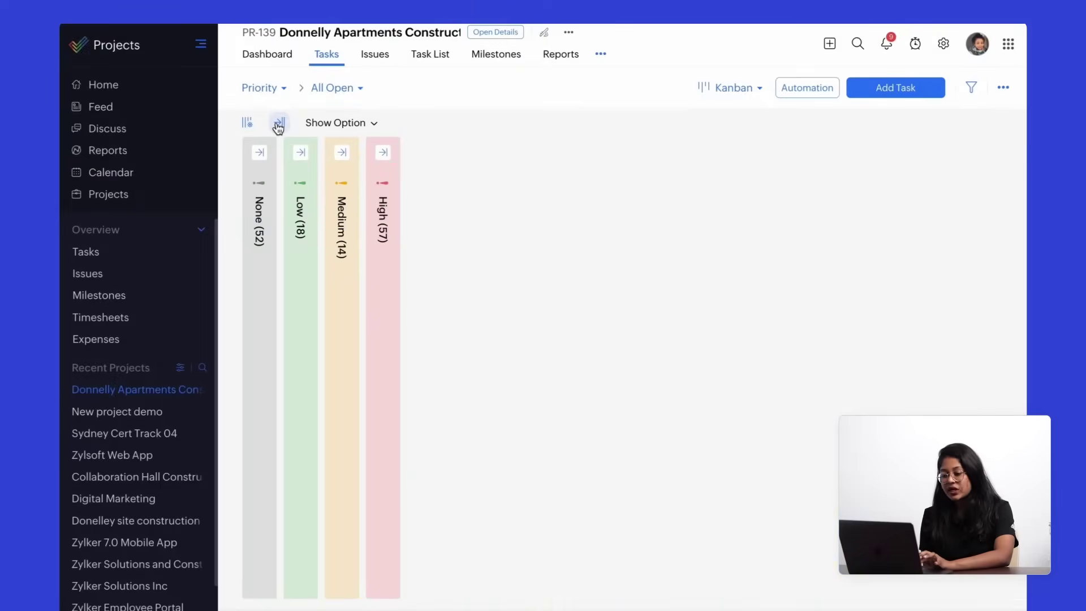
left_click(300, 152)
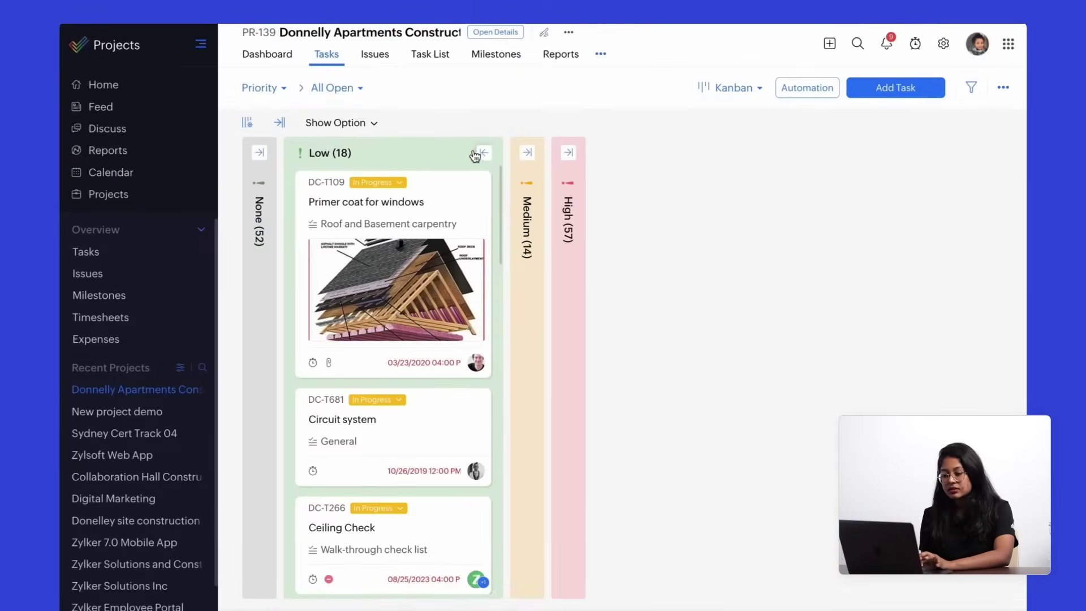
left_click(280, 123)
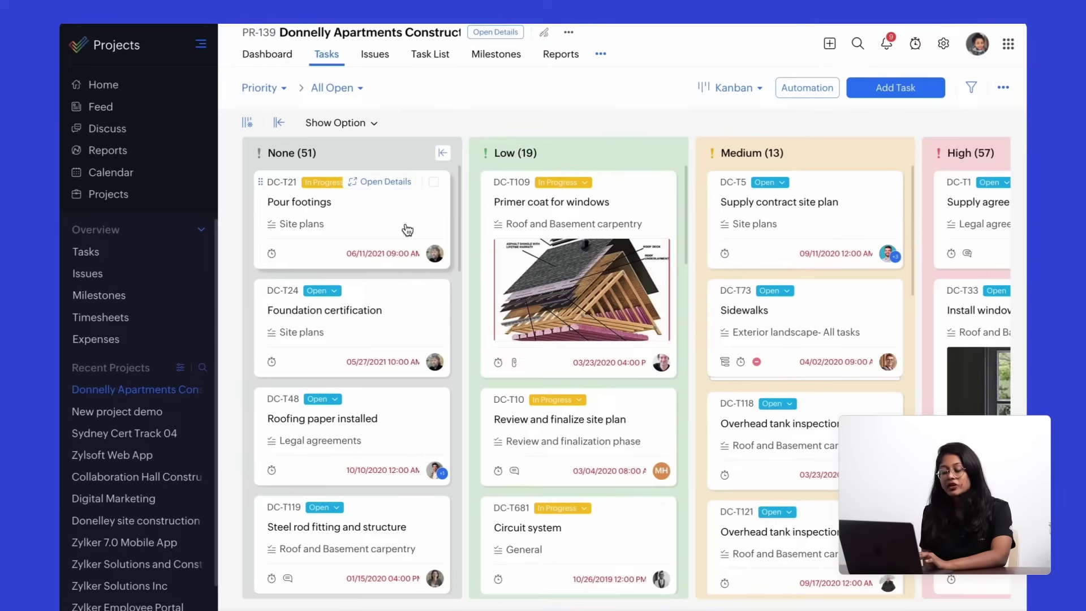
Step: Move the Pour footings card from the None column to the Low priority column of the Kanban board
left_click_drag(395, 225, 630, 436)
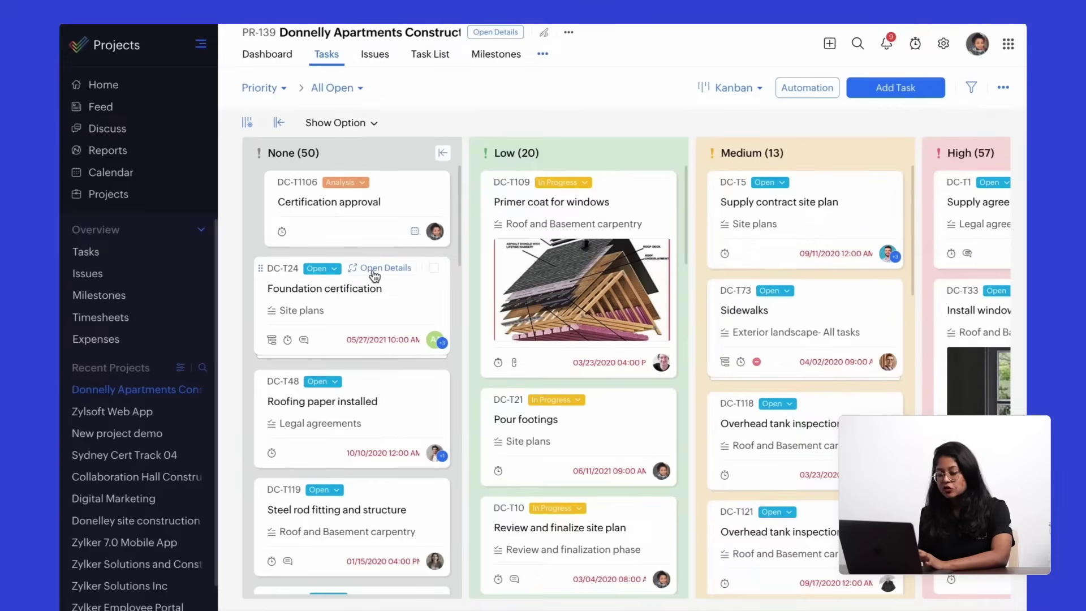
Step: Open the Foundation certification task's details and review its task information, including the completion percentage choices
left_click(371, 270)
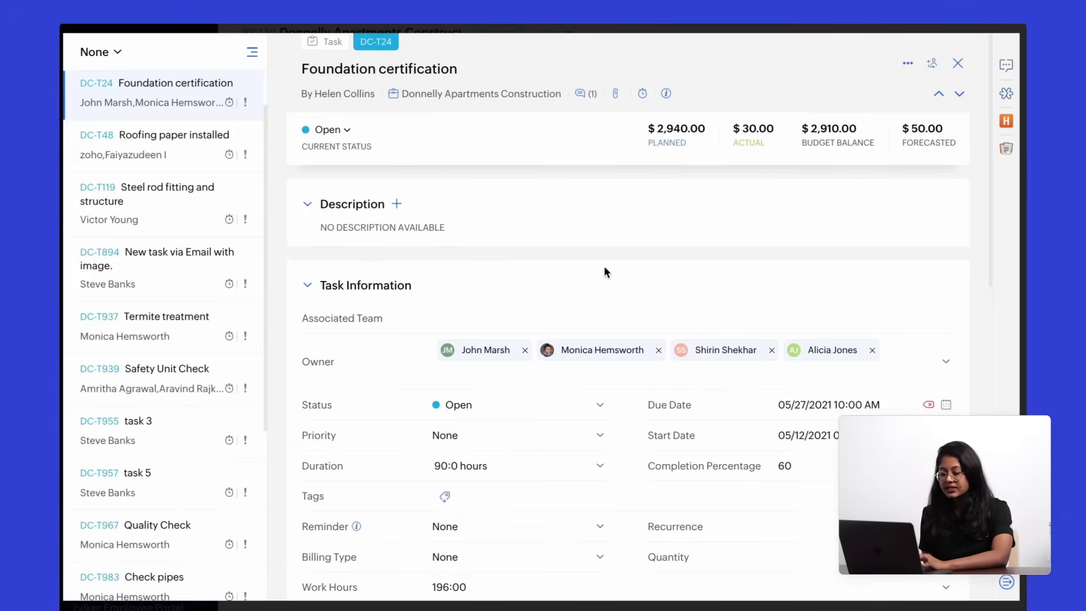
scroll(604, 272, "down", 2)
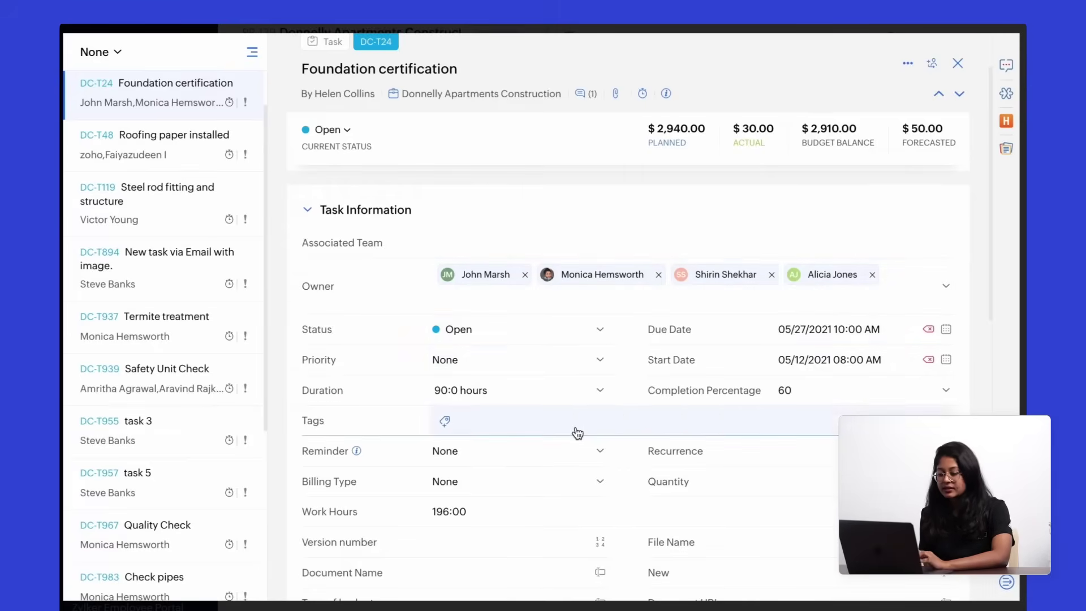
scroll(574, 431, "down", 2)
left_click(690, 292)
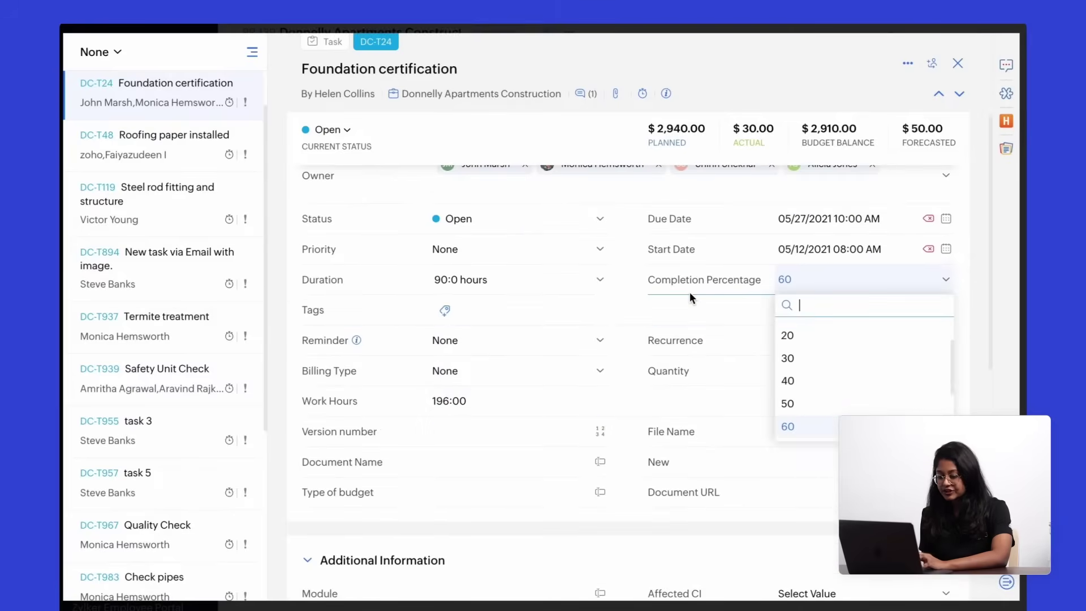
left_click(283, 332)
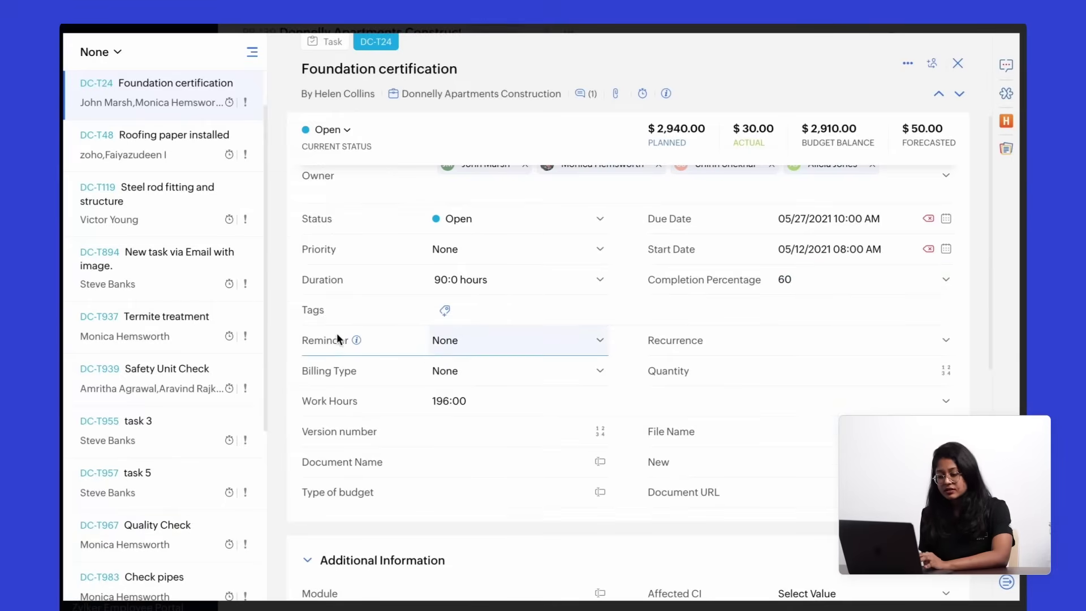
Step: Review the Foundation certification task's reminder settings and its reminder types without setting a reminder
left_click(530, 341)
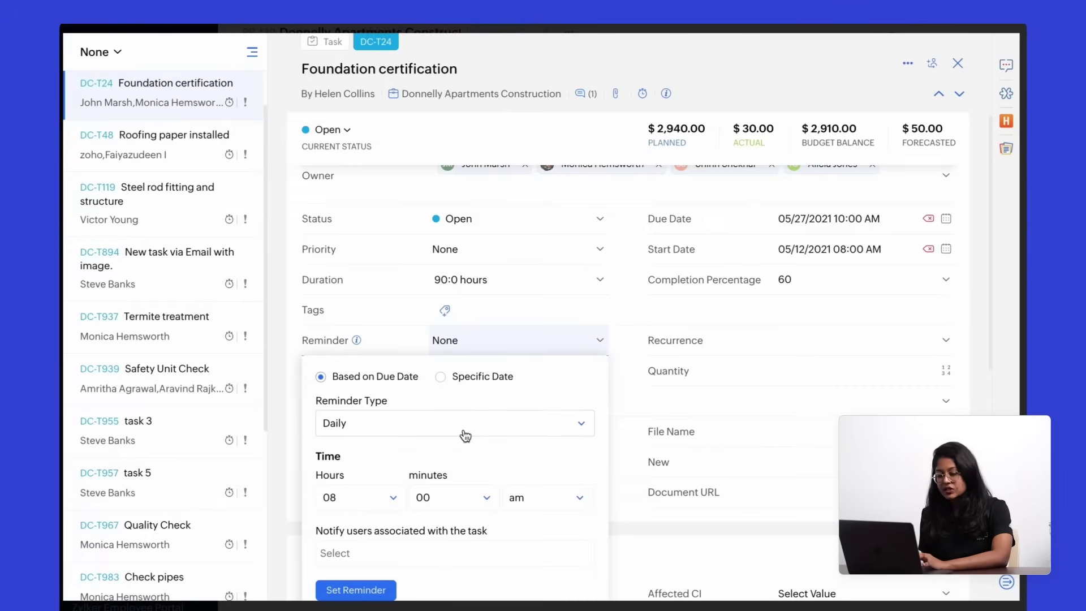
scroll(459, 421, "down", 1)
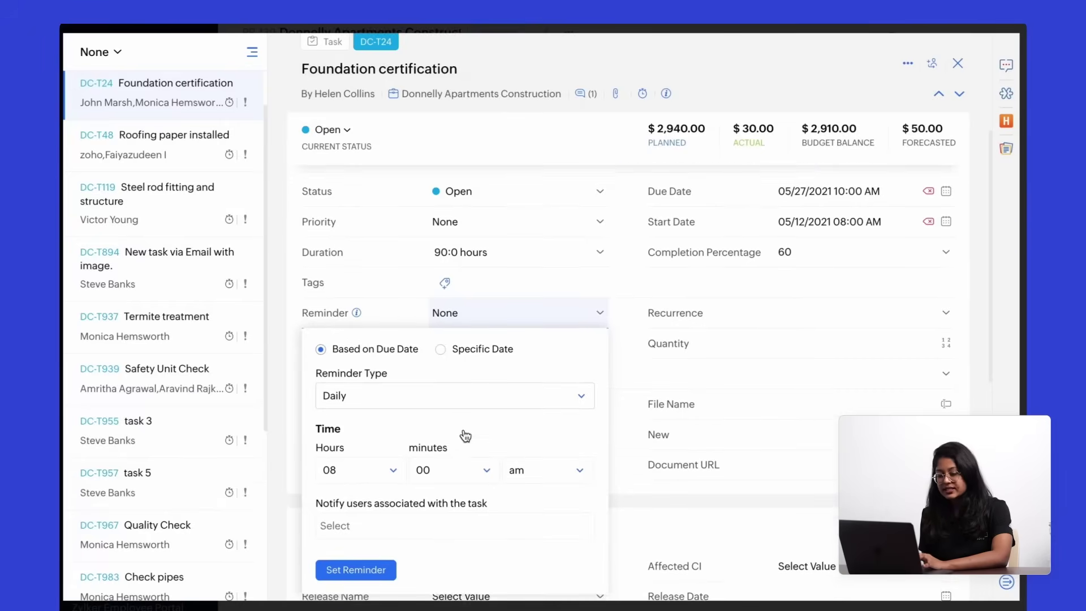
left_click(441, 399)
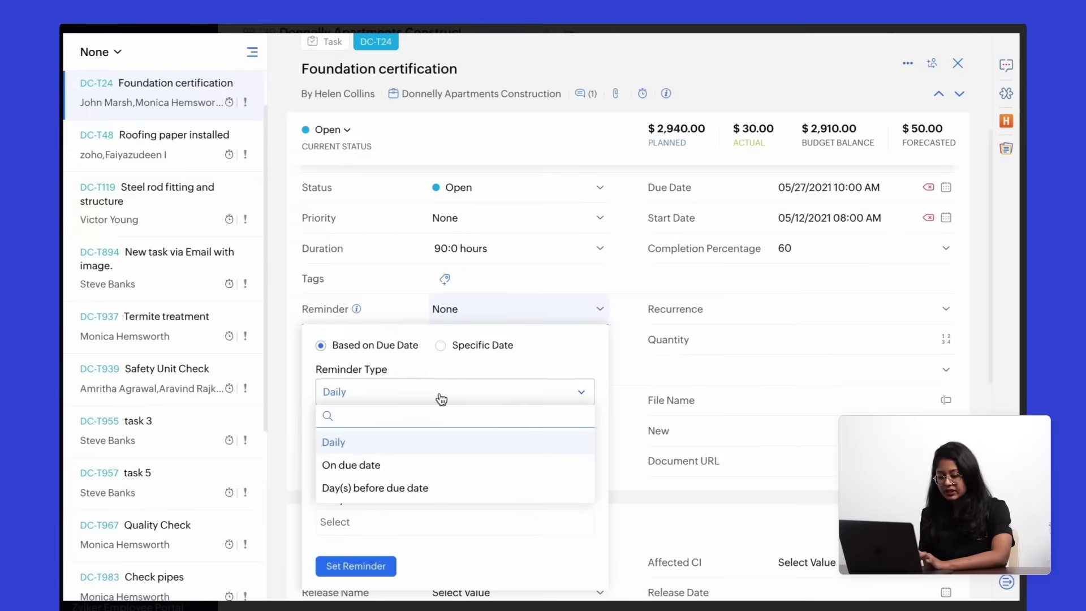
left_click(442, 399)
scroll(464, 453, "down", 2)
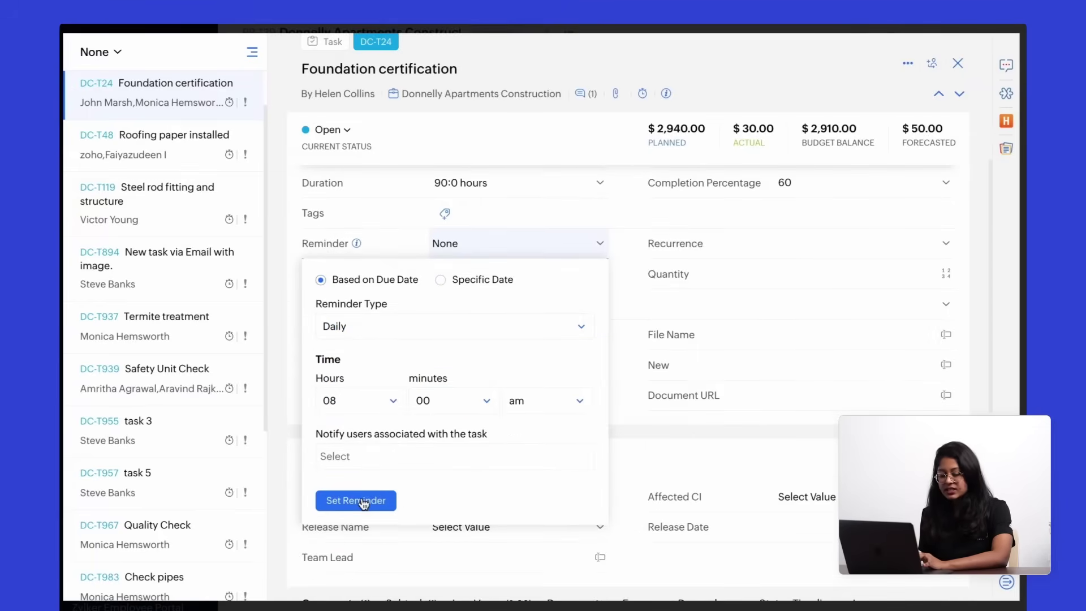
left_click(660, 460)
Step: Make the Foundation certification task recur weekly, once every 2 weeks, and save the recurrence
scroll(615, 428, "up", 1)
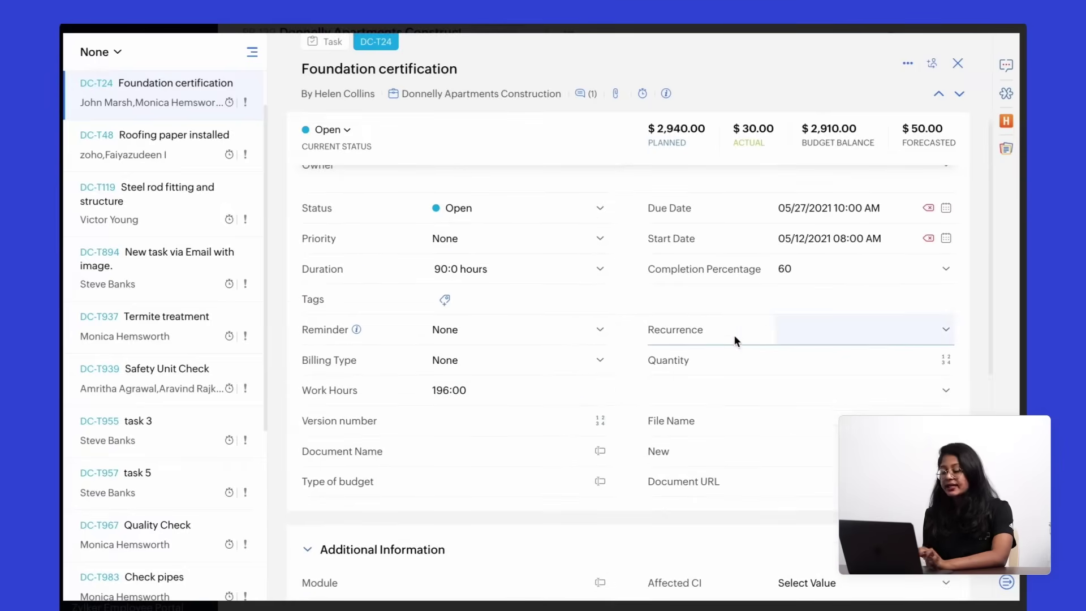
left_click(715, 335)
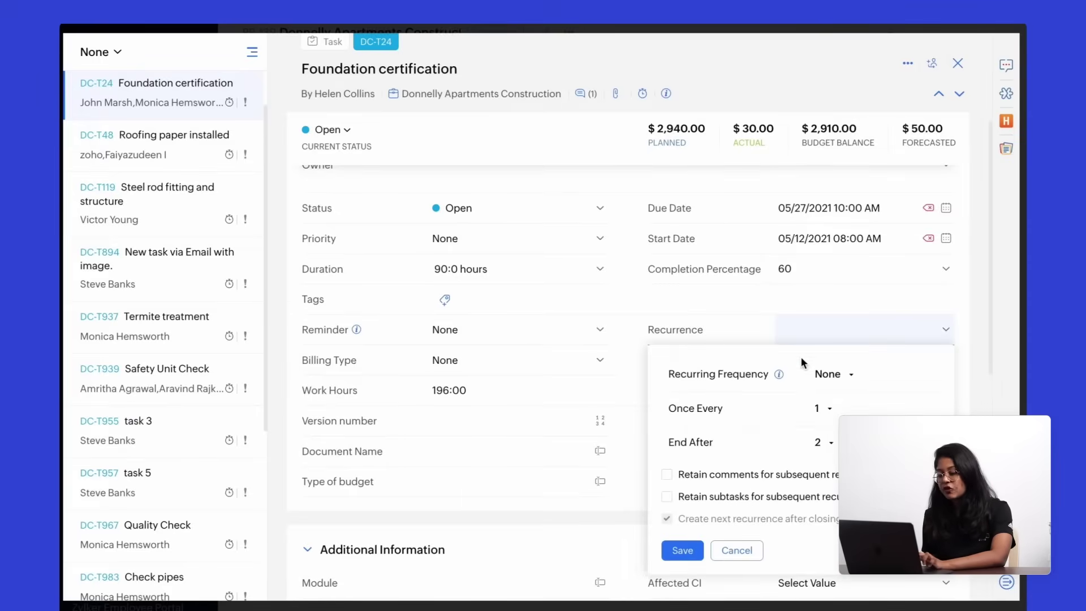
left_click(846, 378)
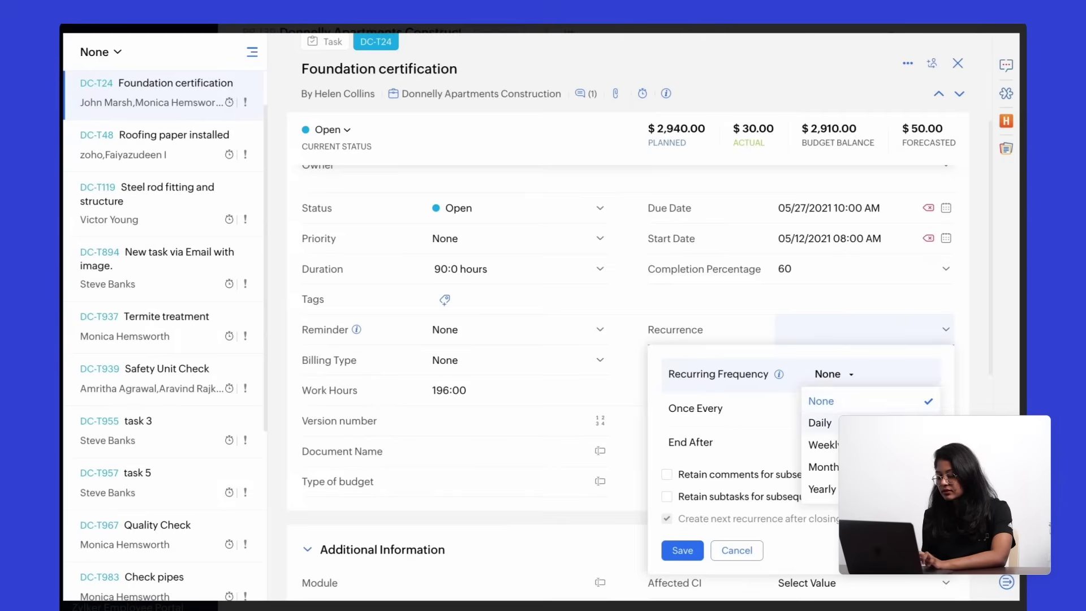
left_click(823, 445)
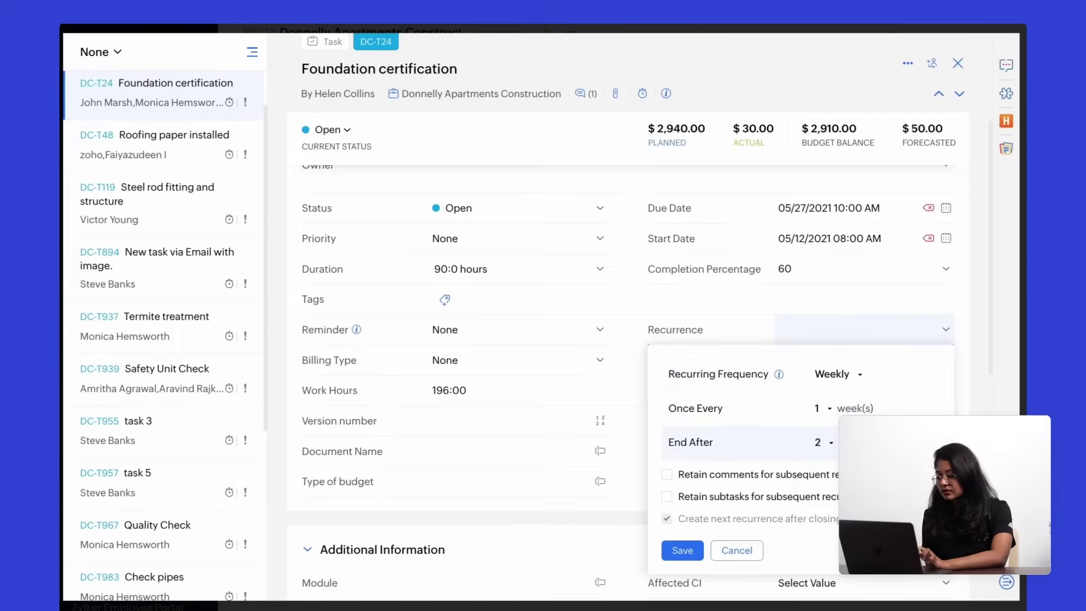
left_click(819, 408)
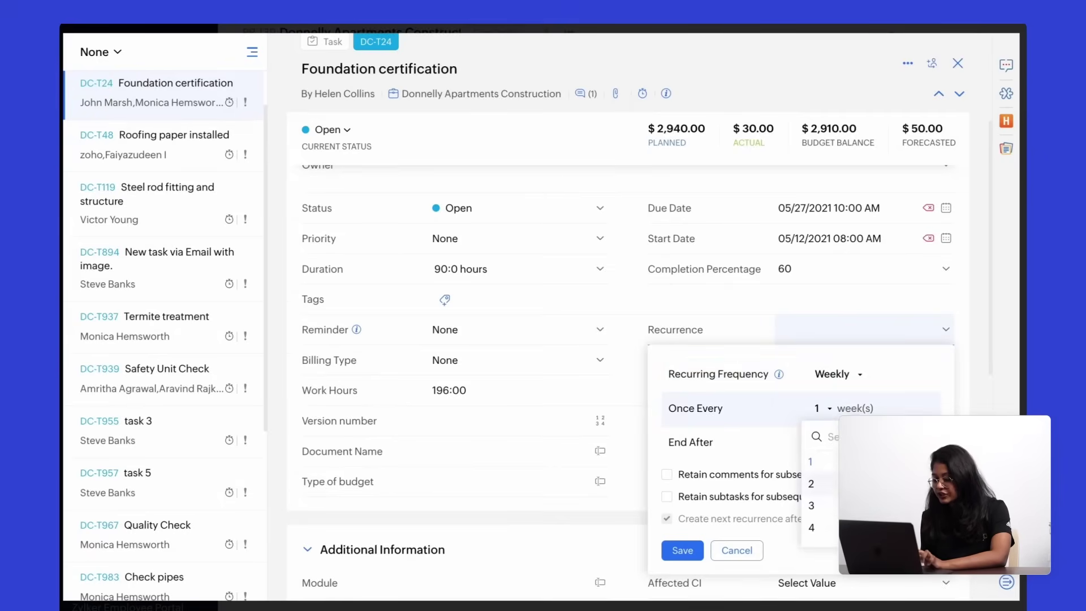
left_click(812, 484)
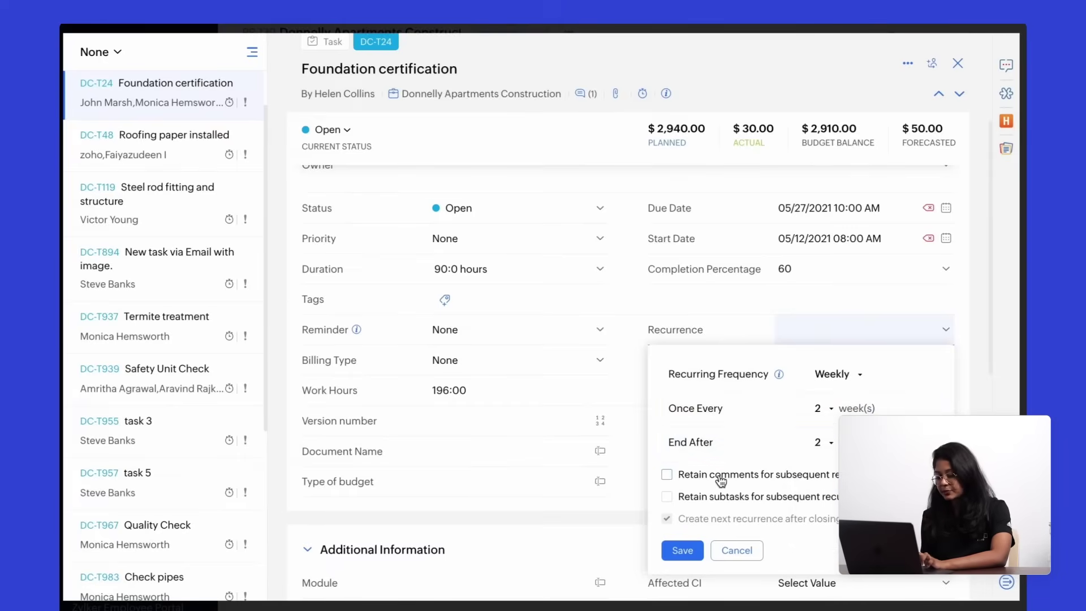
left_click(685, 550)
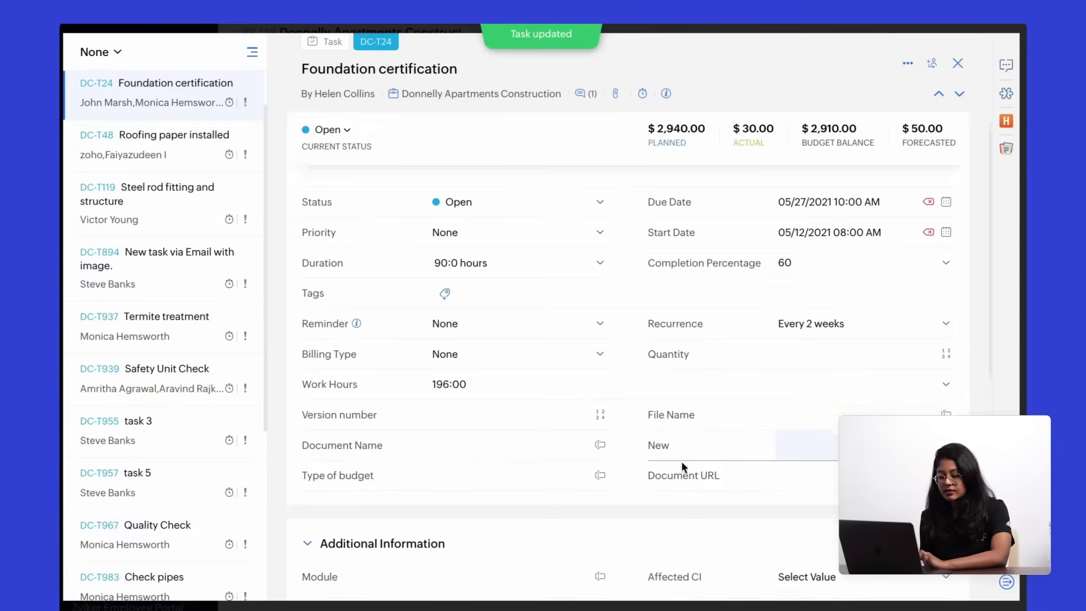
Step: Review the Foundation certification task's comments, subtasks, logged hours, dependencies and status timeline
scroll(681, 467, "down", 5)
scroll(681, 467, "down", 3)
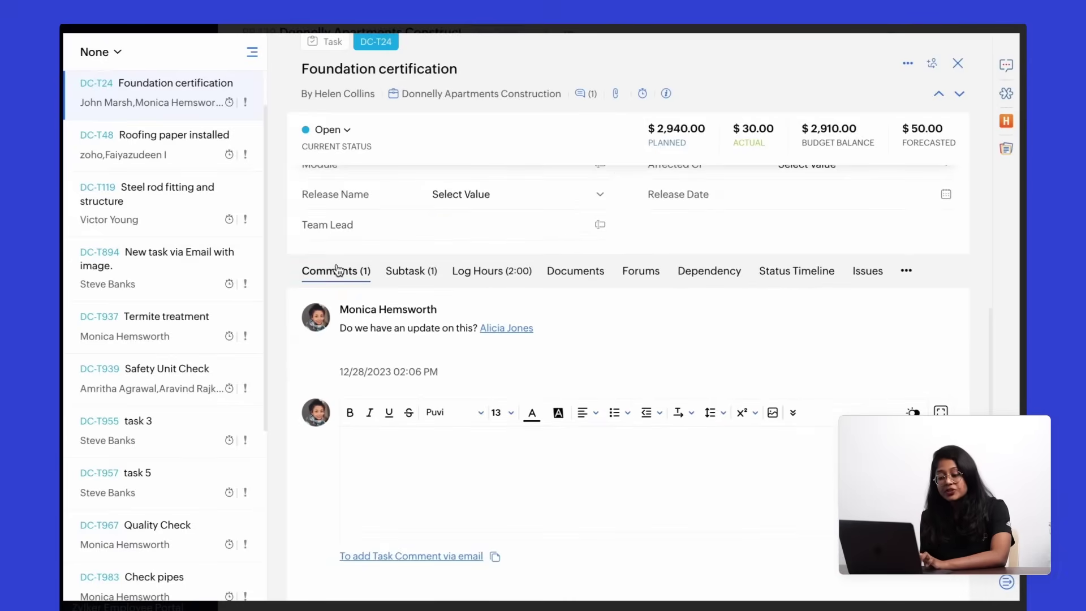
mouse_move(485, 331)
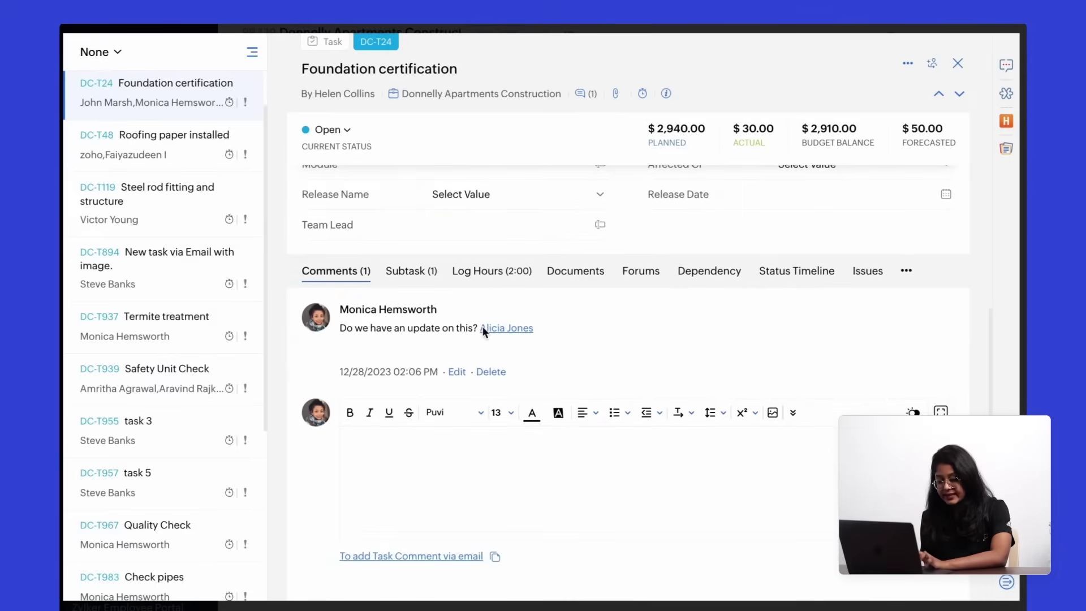
left_click(428, 273)
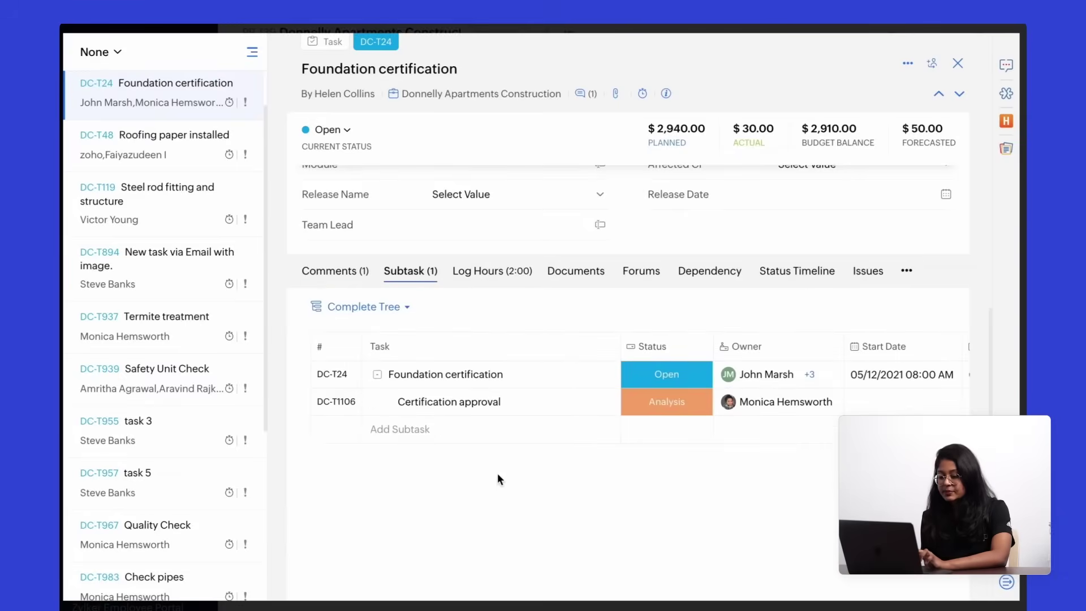
left_click(491, 278)
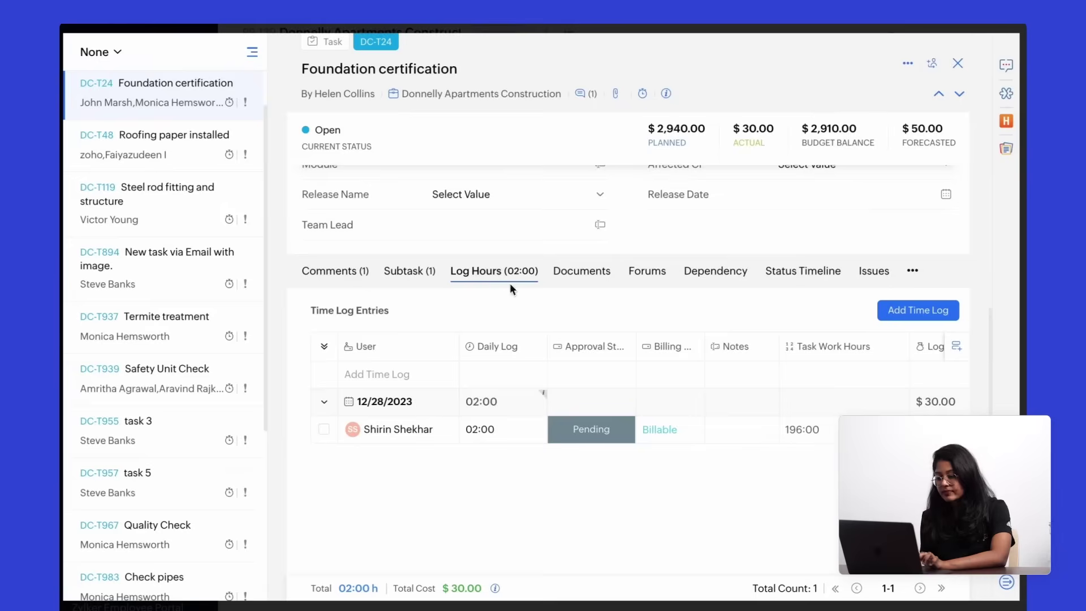
left_click(727, 272)
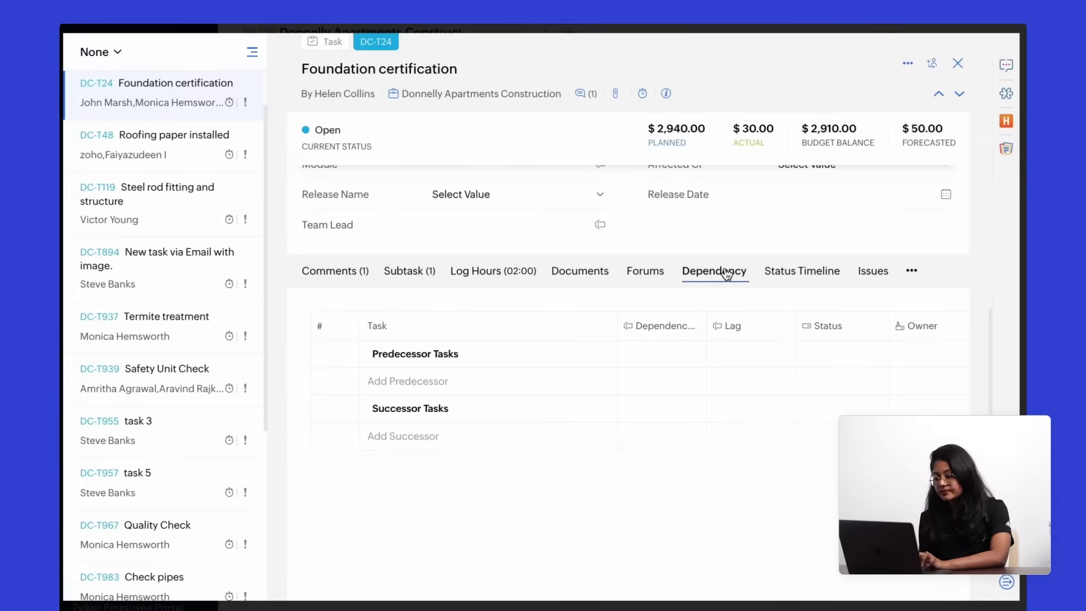
left_click(793, 276)
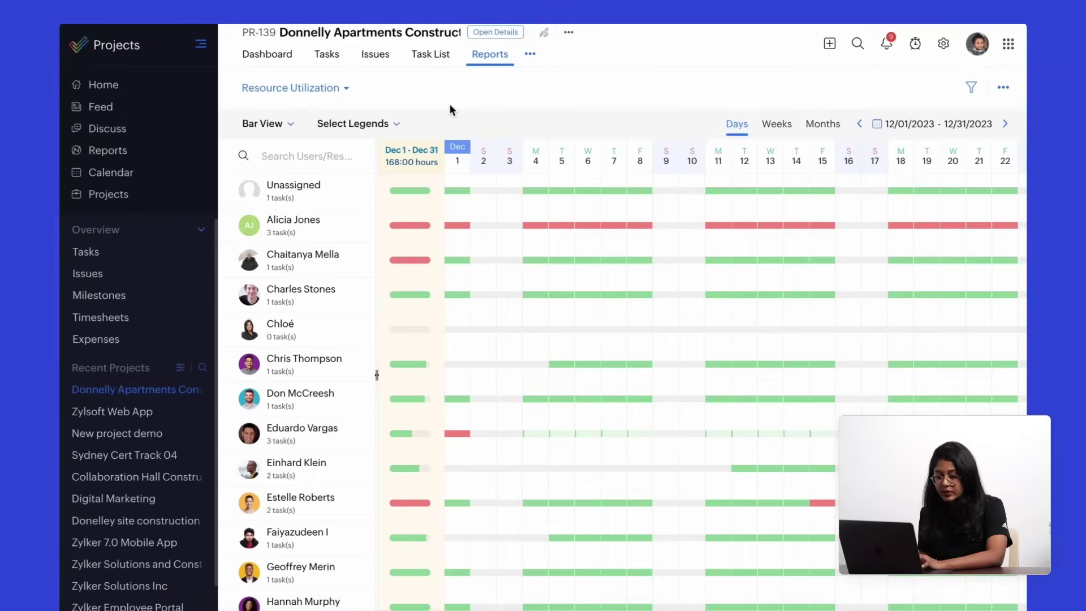
Step: Review the Resource Utilization report's legend options and compare its Heatmap View with the Bar View, returning to Bar View
left_click(270, 125)
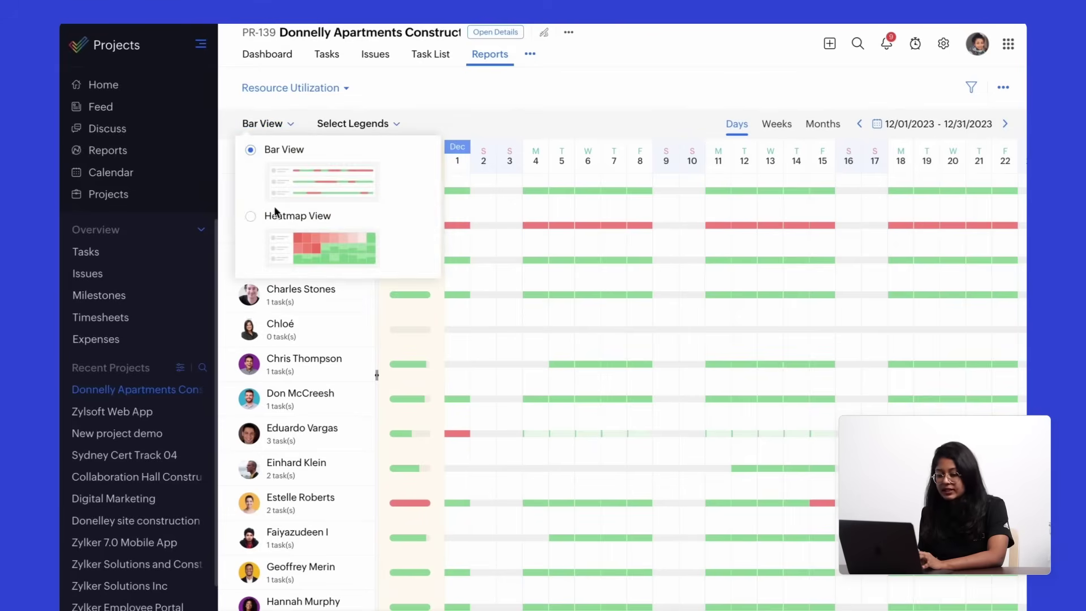
left_click(262, 223)
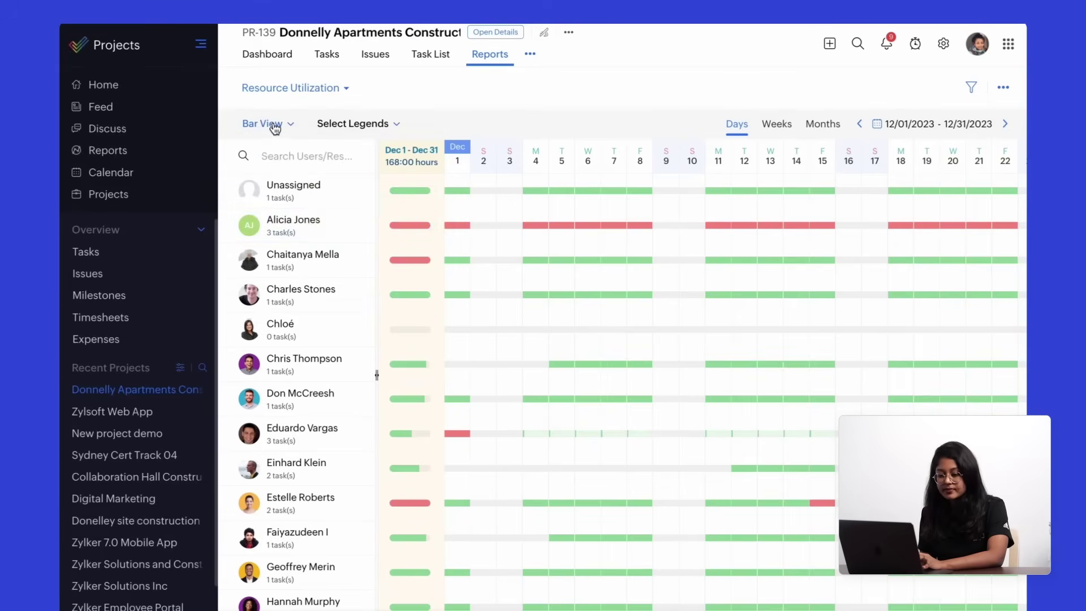
left_click(376, 126)
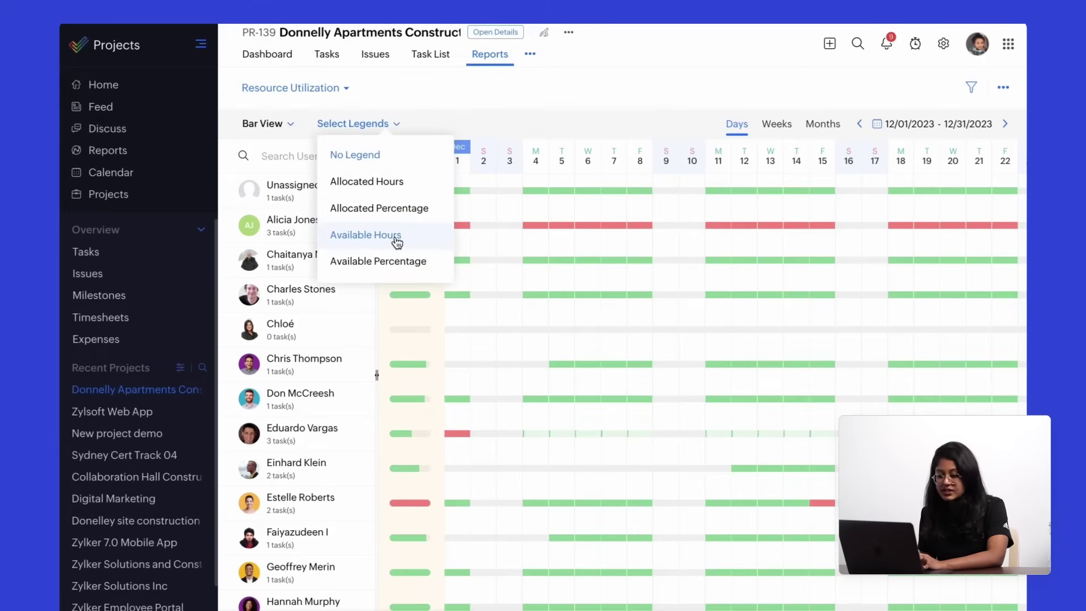
left_click(396, 264)
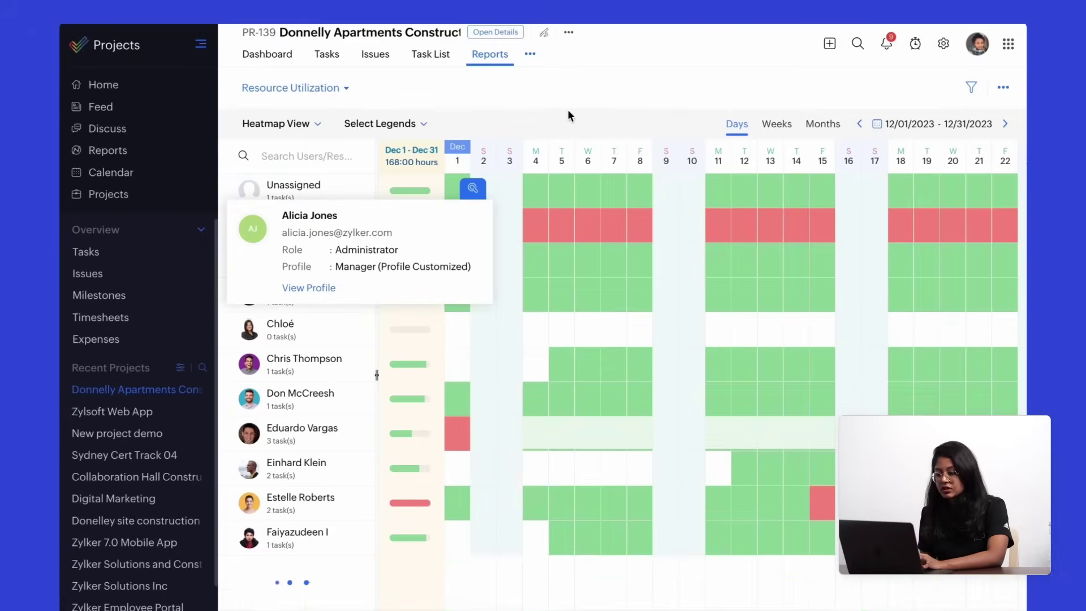
left_click(289, 88)
left_click(232, 125)
left_click(254, 124)
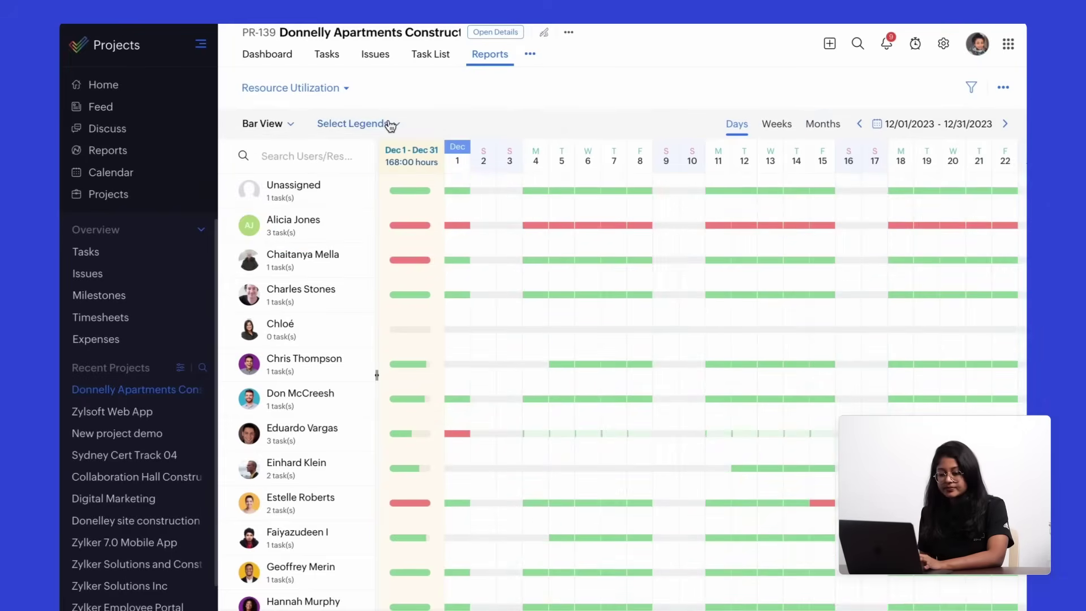
Step: Reassign the Electrical insulation task from the overallocated user with three tasks to the user with no tasks in the Resource Utilization report
mouse_move(418, 190)
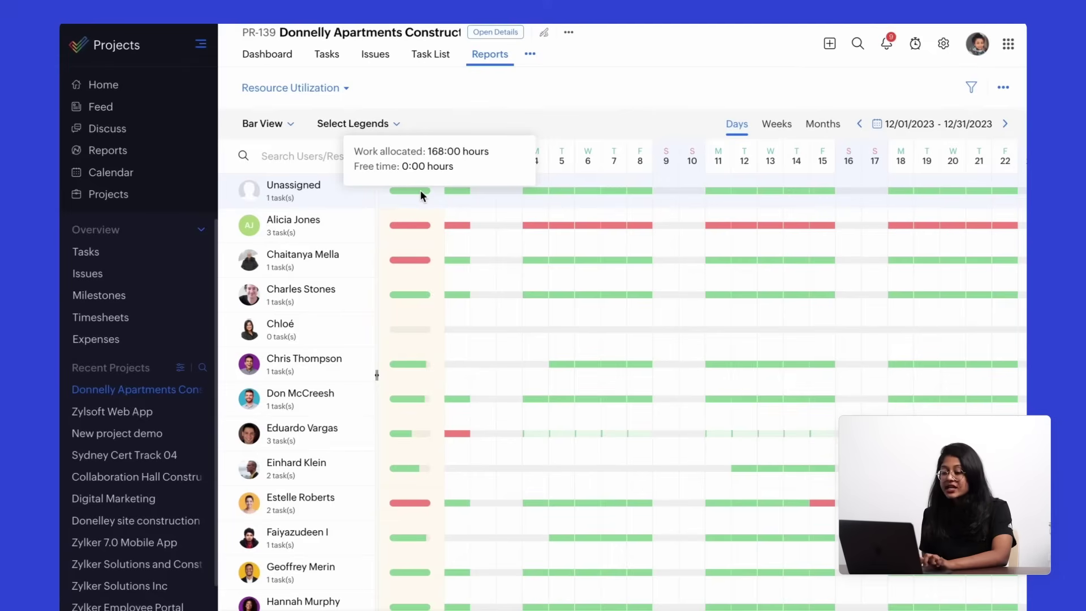
mouse_move(414, 225)
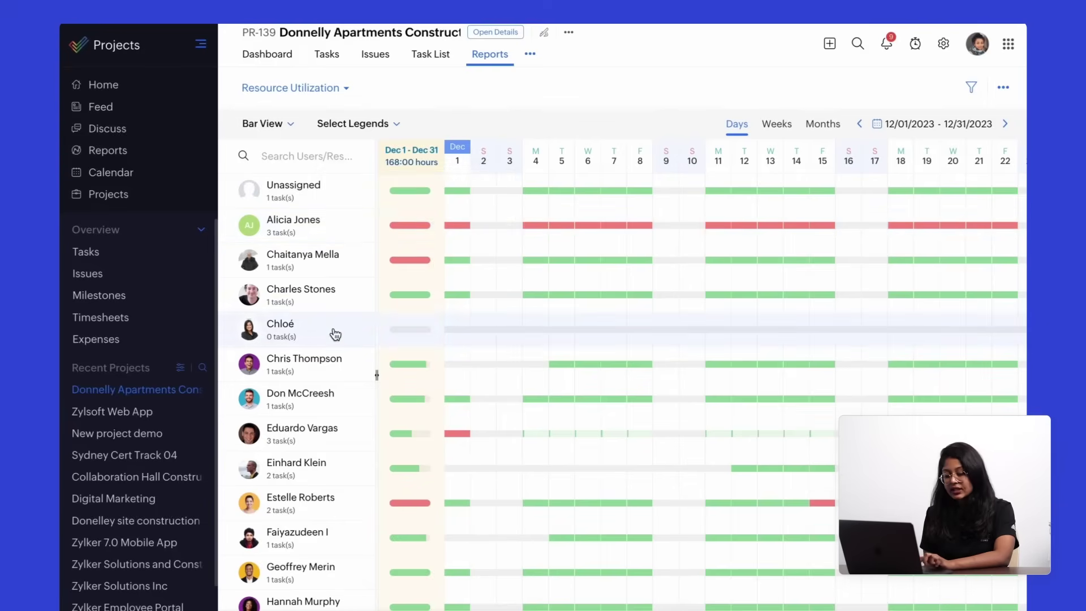
mouse_move(407, 336)
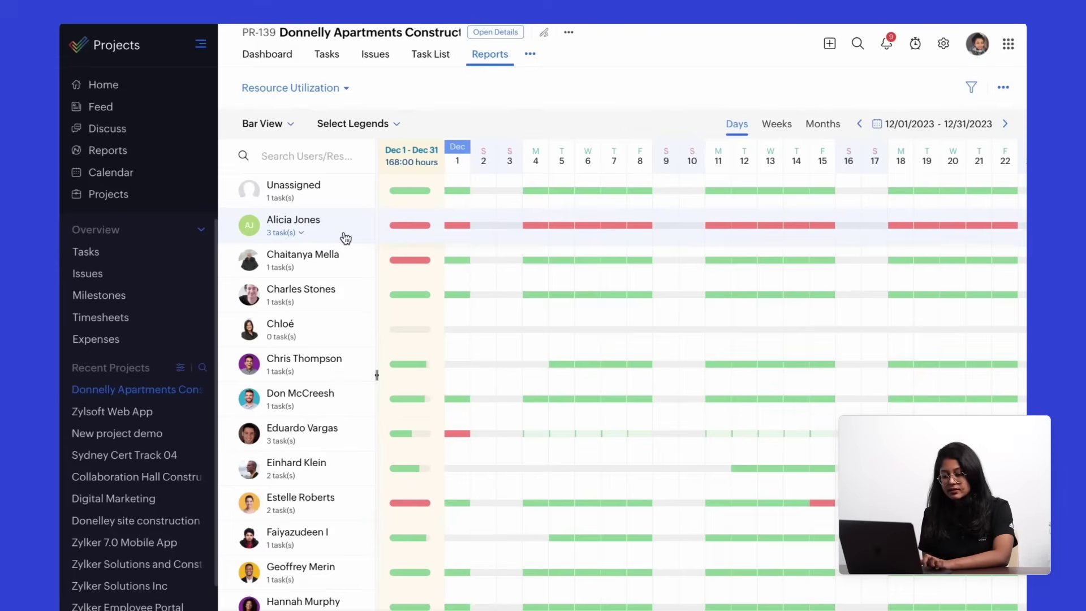
left_click(301, 233)
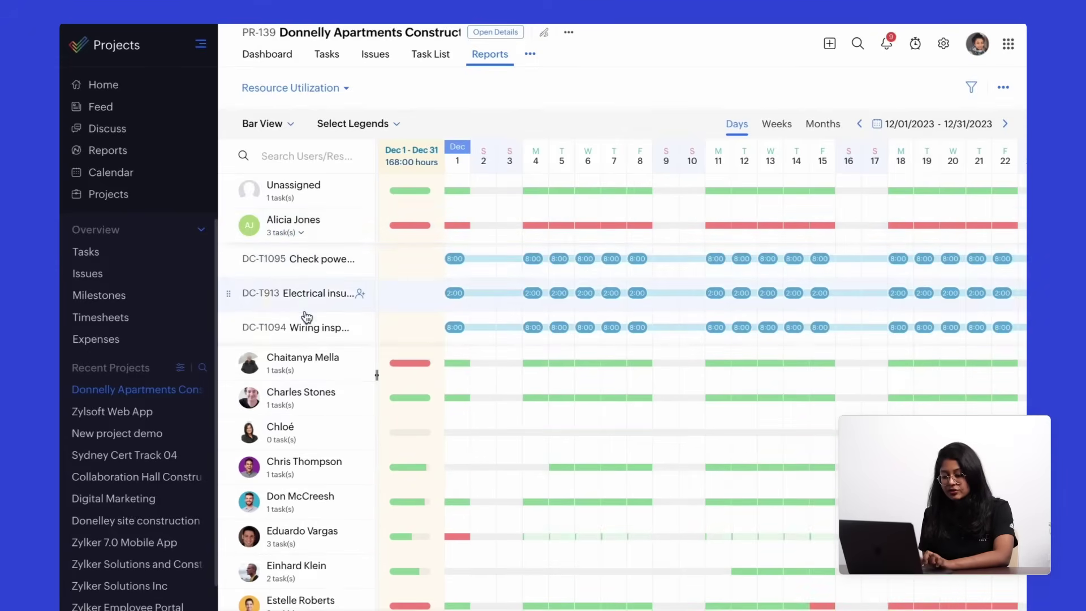
mouse_move(301, 303)
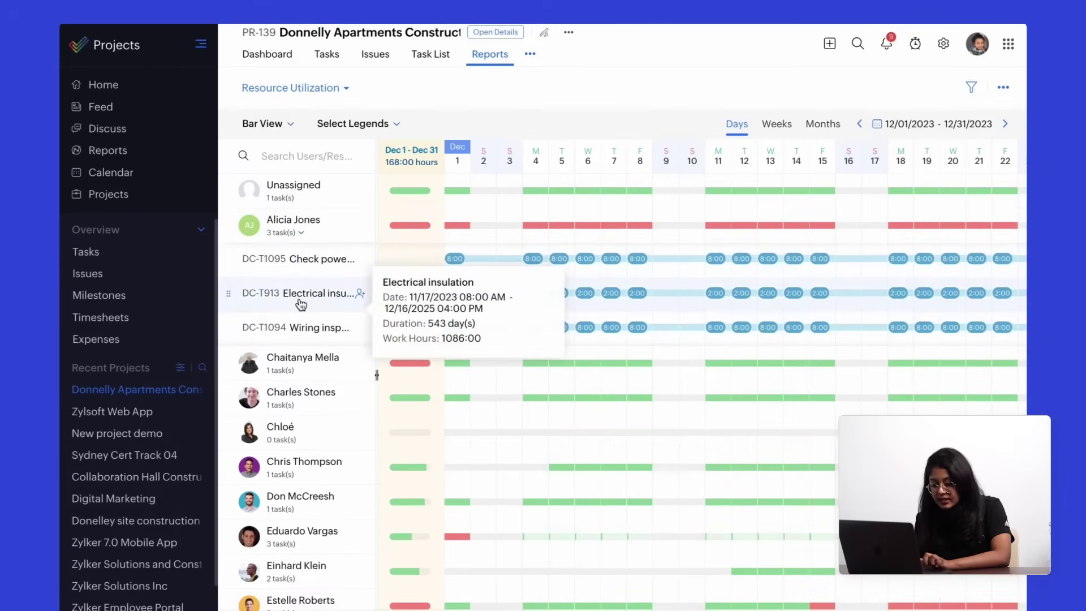
left_click_drag(301, 305, 318, 451)
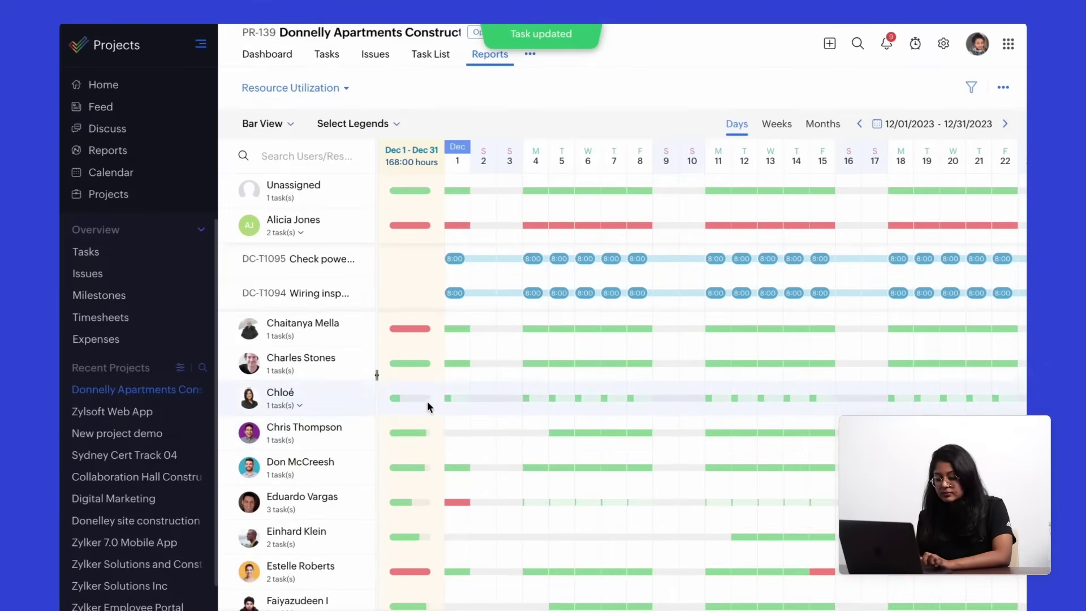
mouse_move(417, 403)
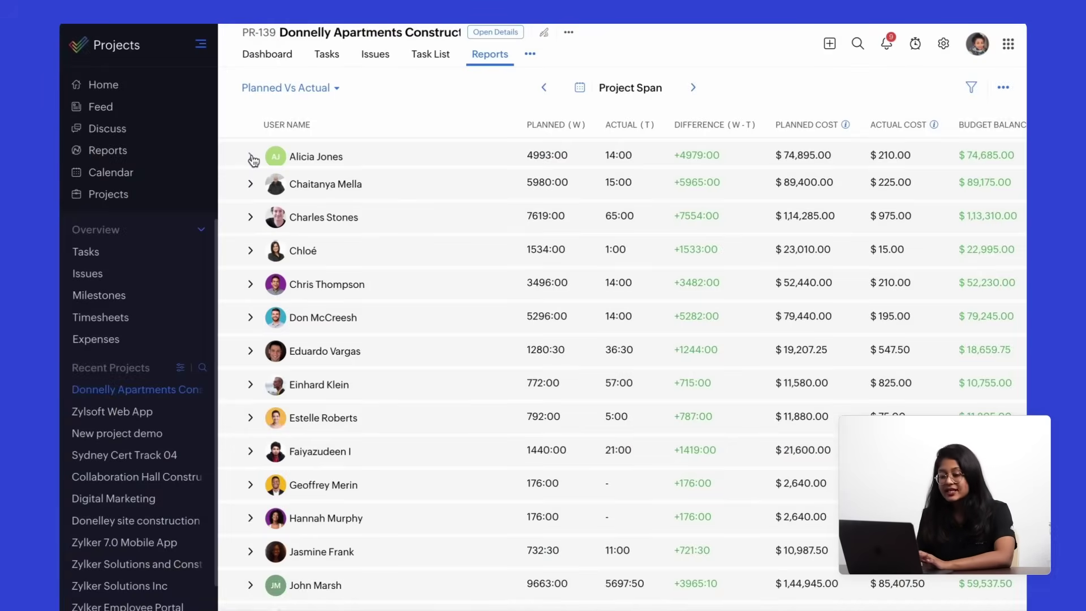
Step: Expand the first user's entry in the Planned Vs Actual report to examine the details
left_click(251, 158)
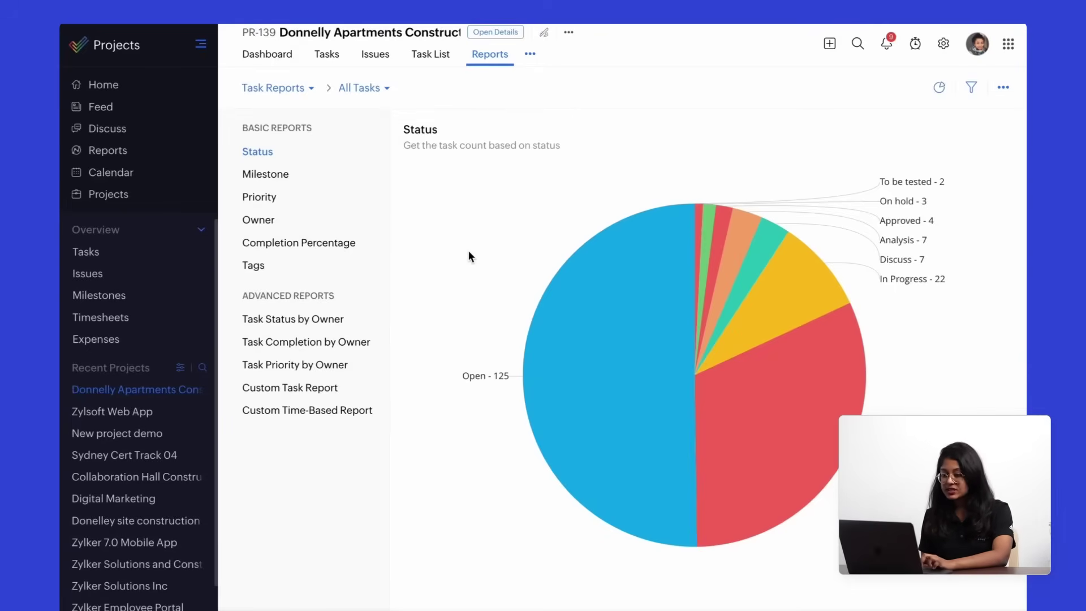
Step: Review the task reports by Milestone, Priority and Owner, and check the chart types available for the Owner report
left_click(276, 180)
left_click(271, 201)
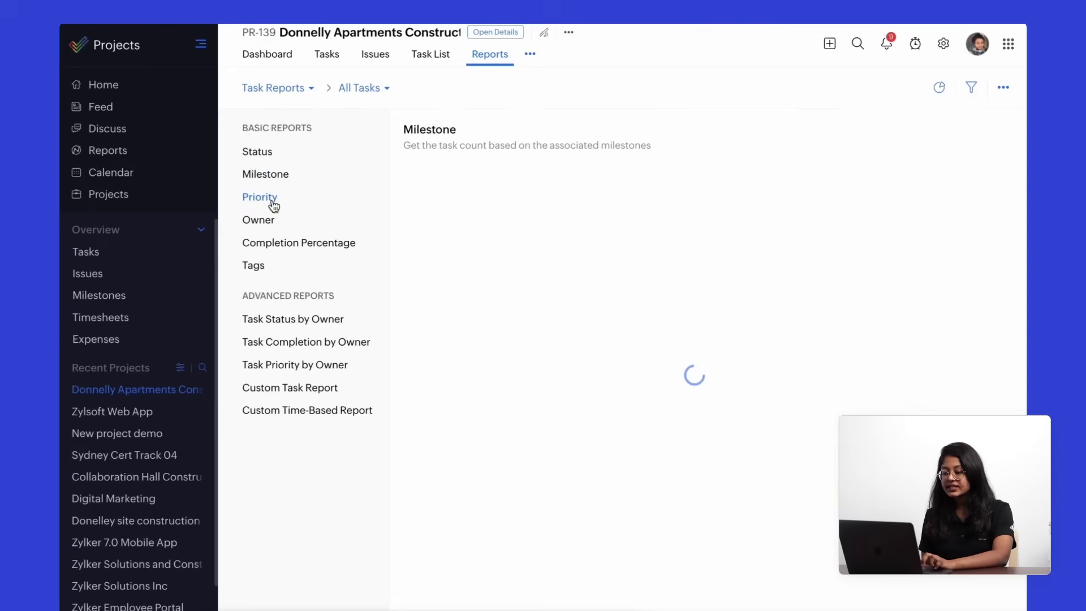
left_click(267, 231)
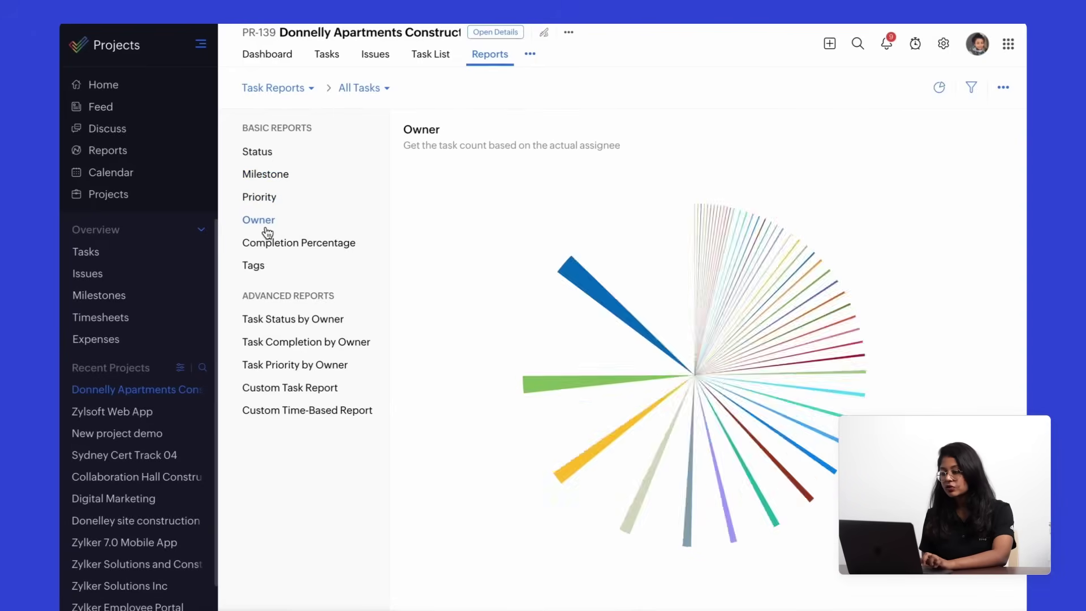
left_click(938, 88)
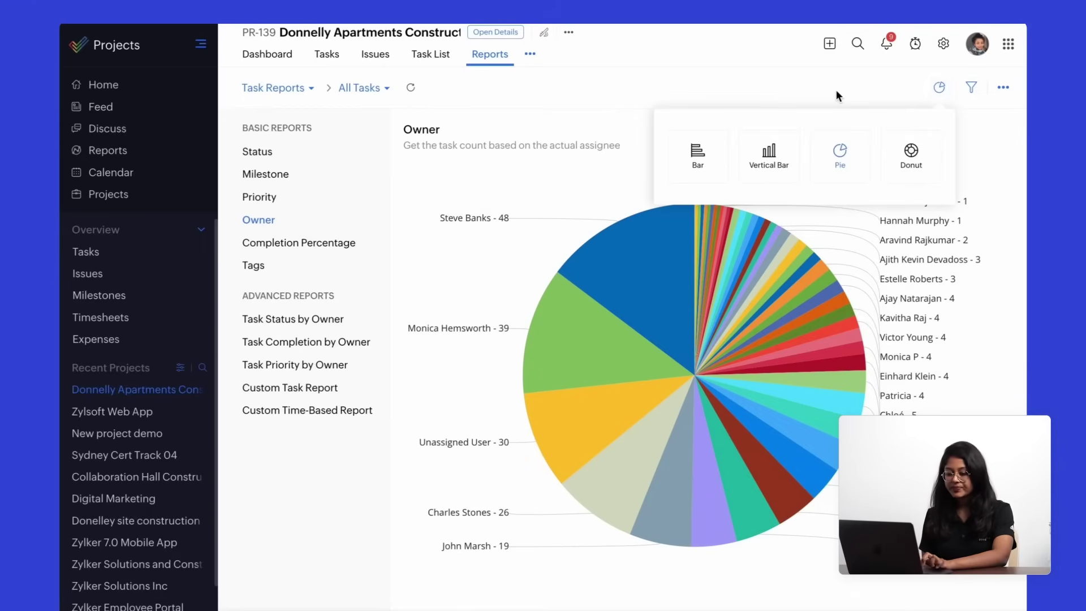
left_click(292, 429)
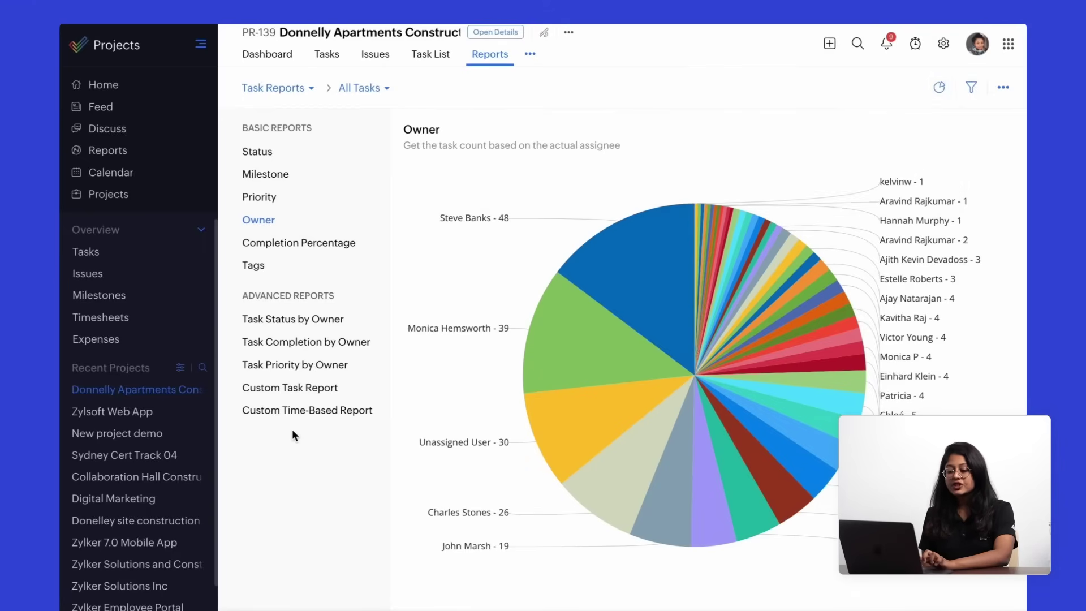
Step: Generate a Custom Task Report that compares Priority based on Tags
left_click(313, 389)
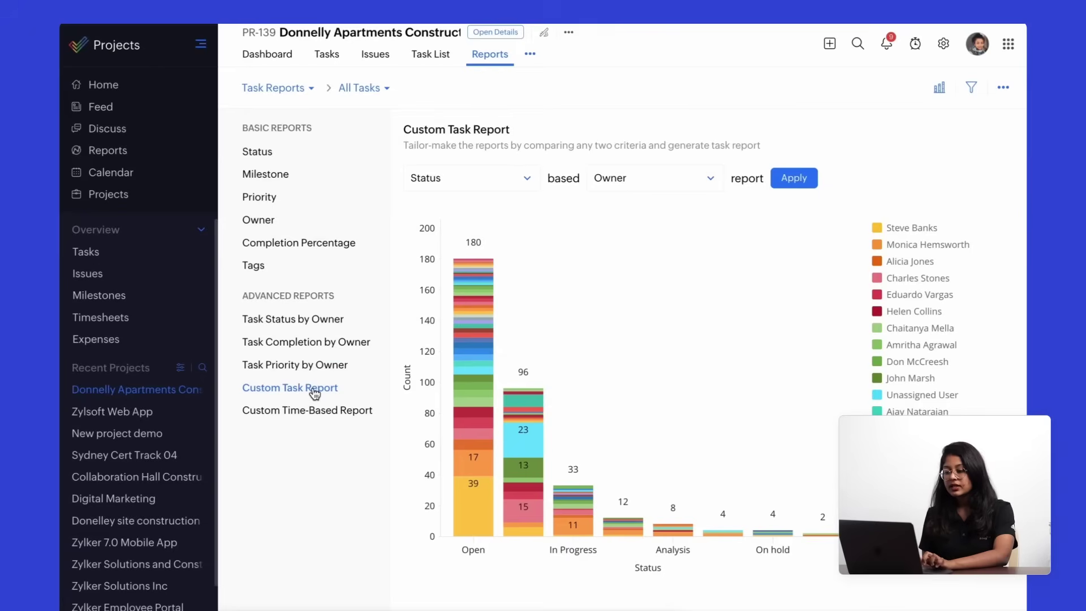
left_click(527, 178)
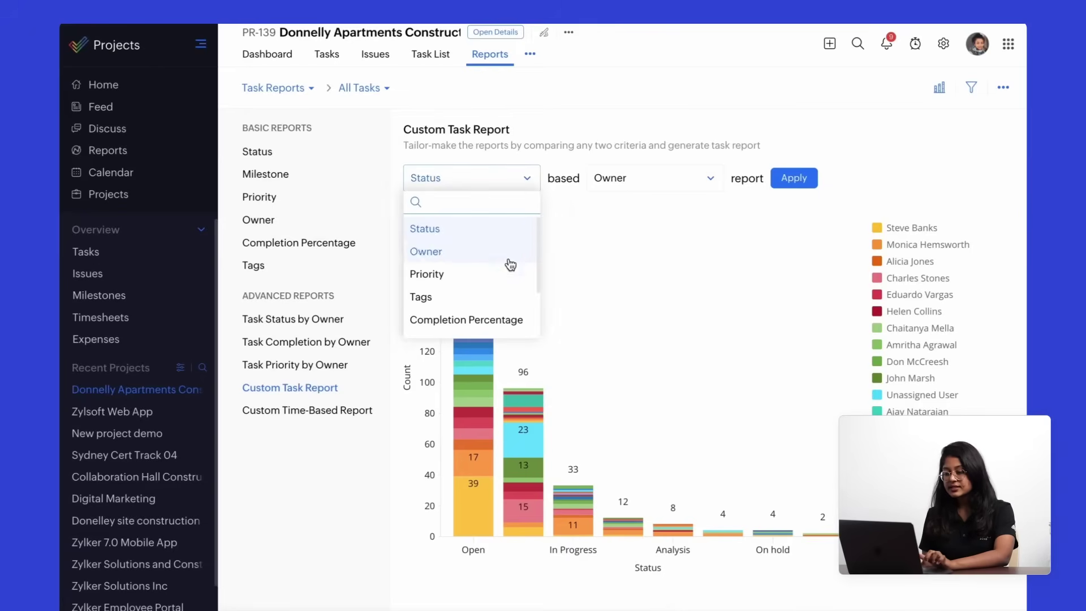
left_click(499, 276)
left_click(643, 187)
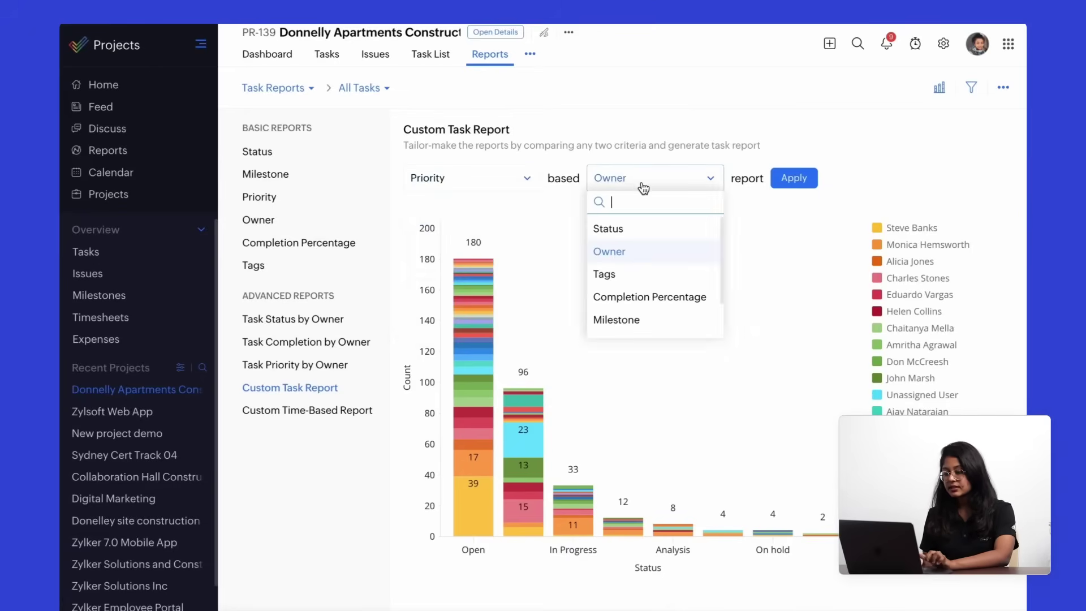
left_click(643, 274)
left_click(792, 185)
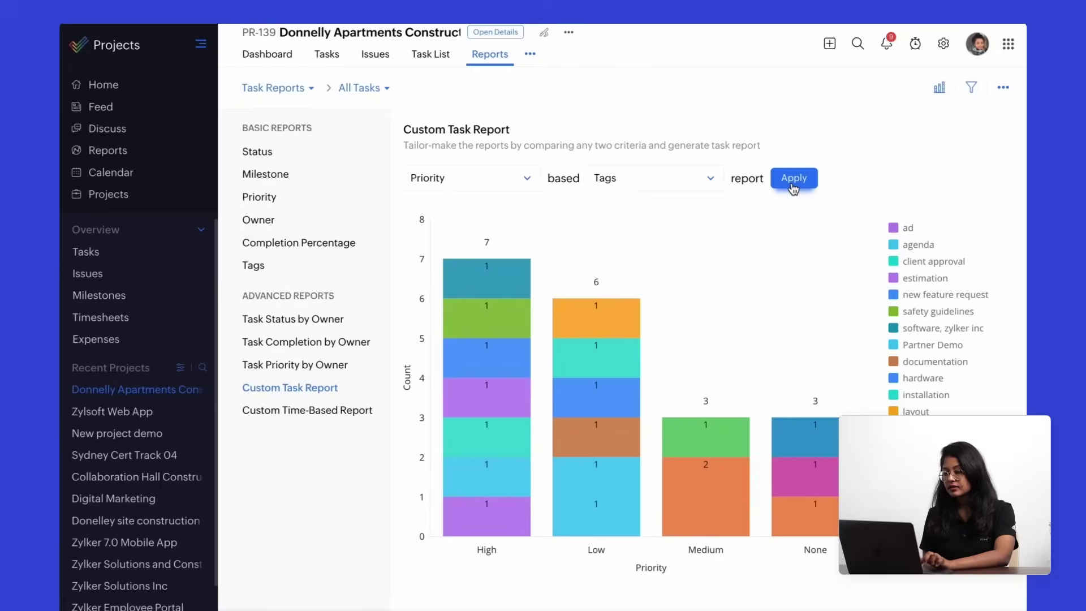
left_click(1002, 89)
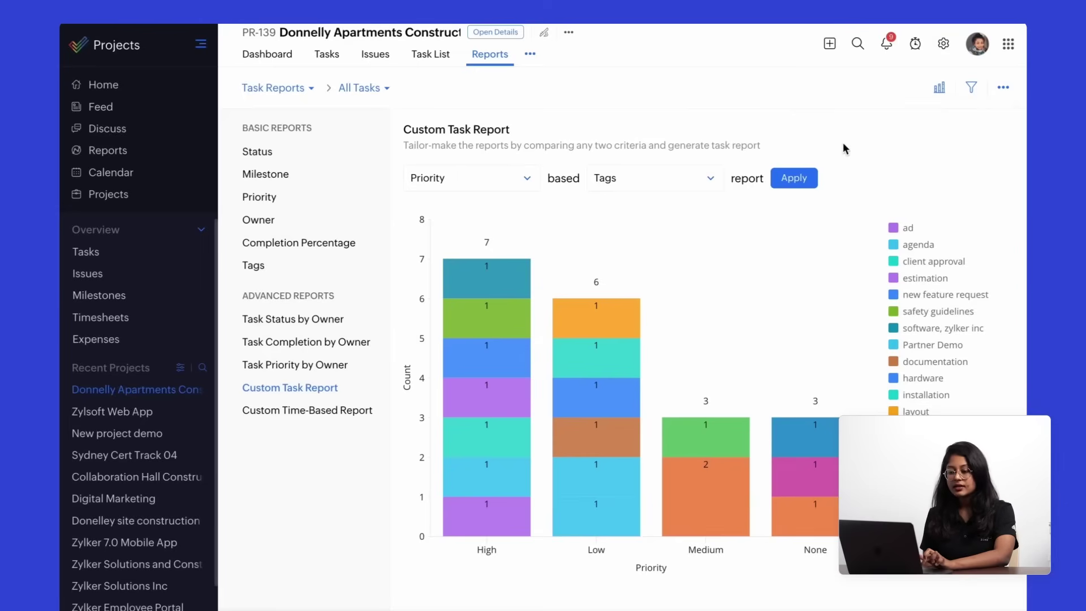
Step: View the project's Issue Reports and switch to the Agile Reports
left_click(255, 92)
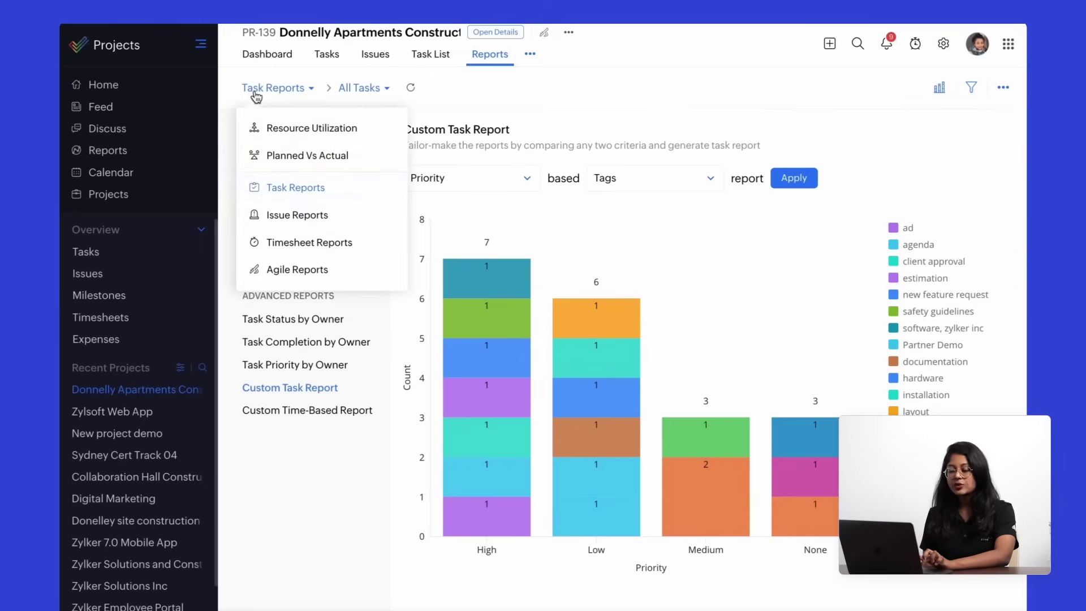
left_click(308, 217)
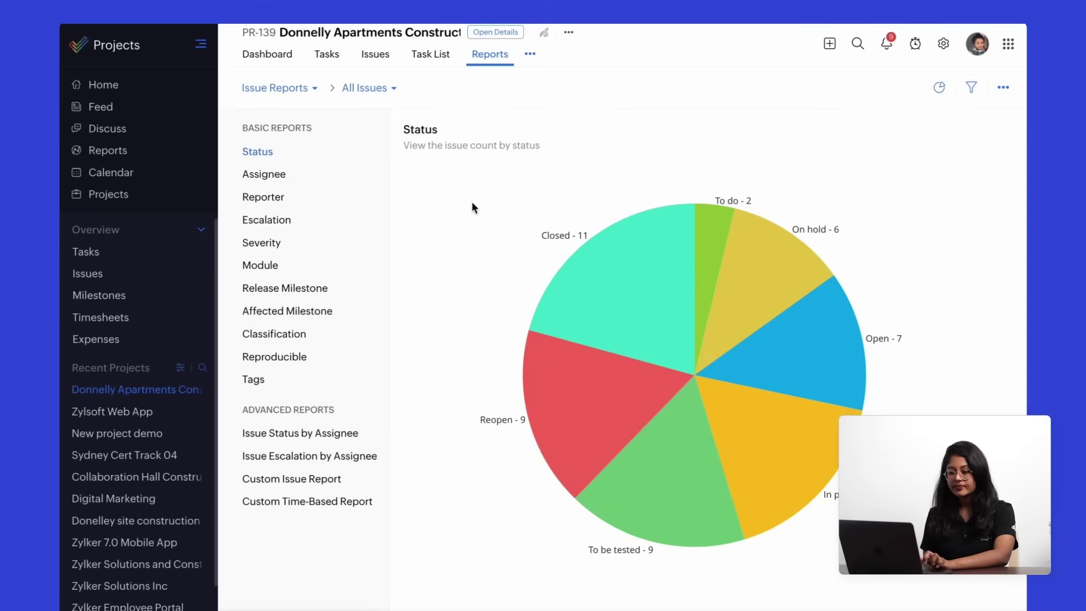
left_click(291, 88)
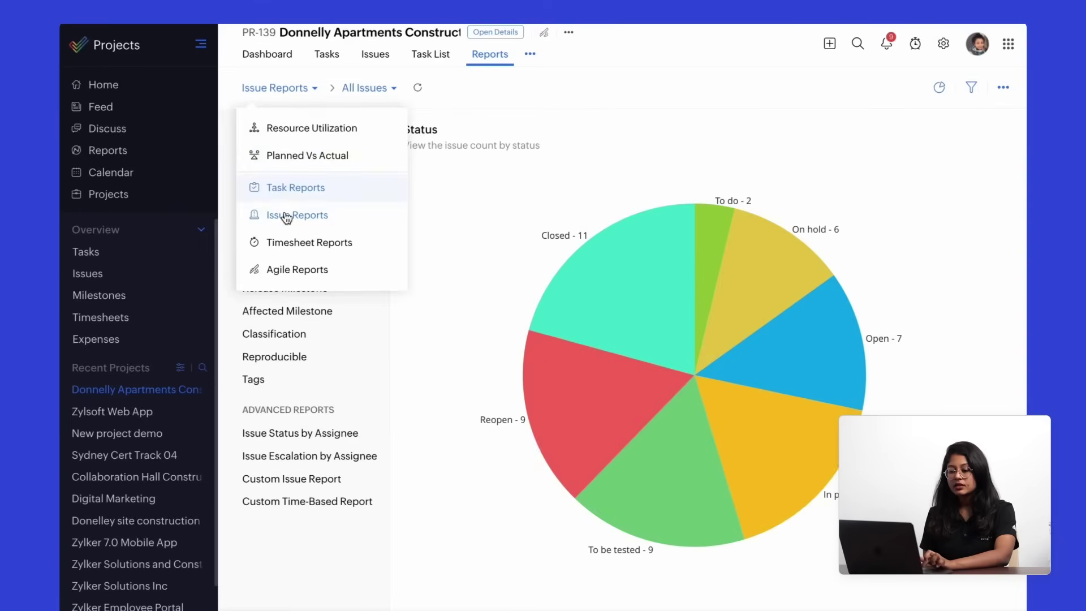
left_click(287, 272)
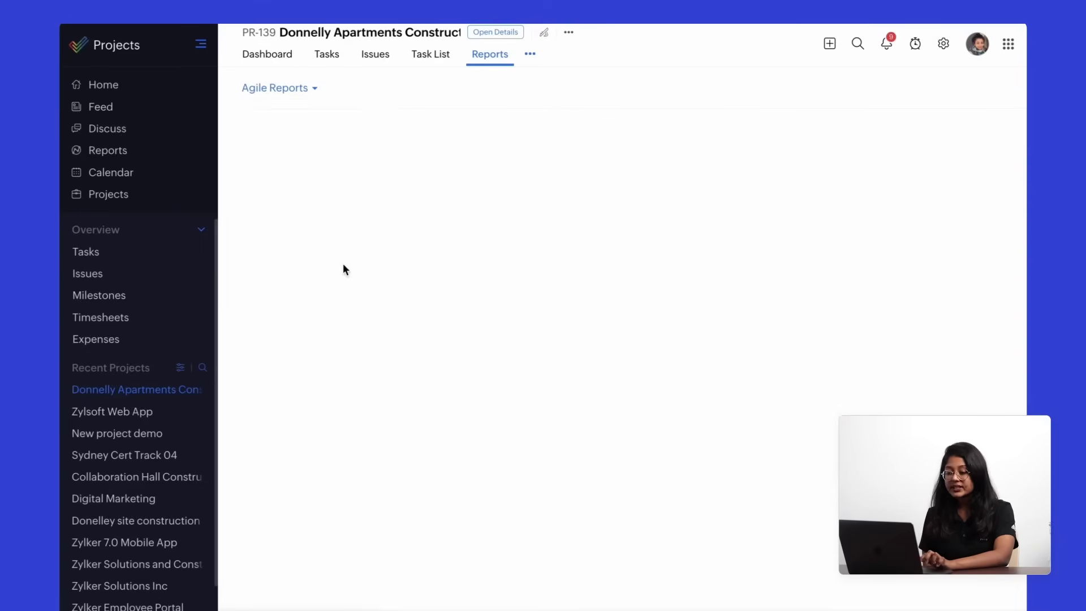
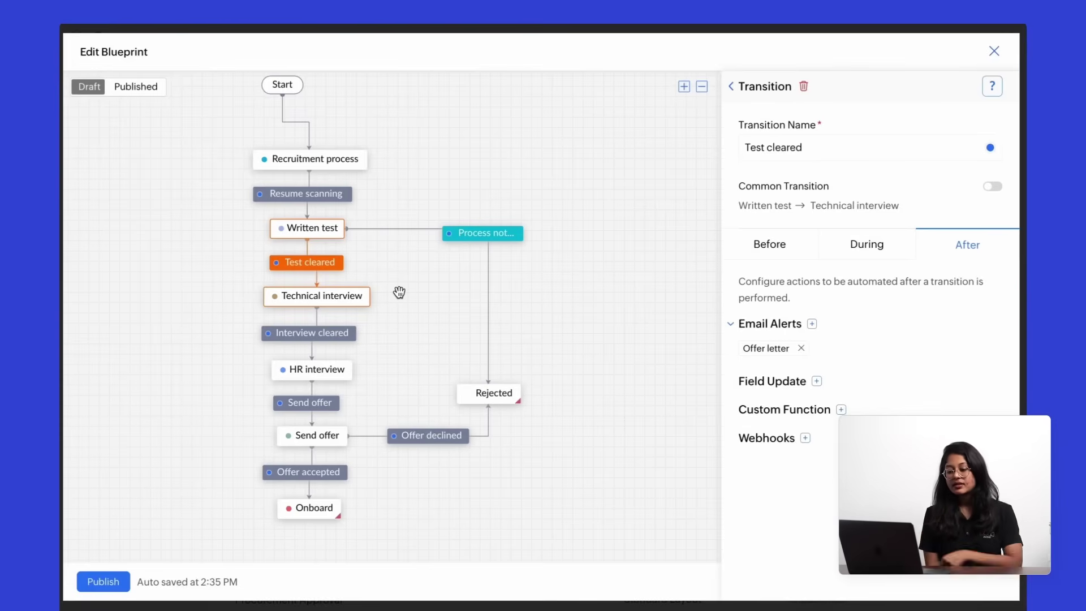
Step: Examine the Before, During and After settings of the Test cleared transition between Written test and Technical interview in the blueprint
mouse_move(279, 172)
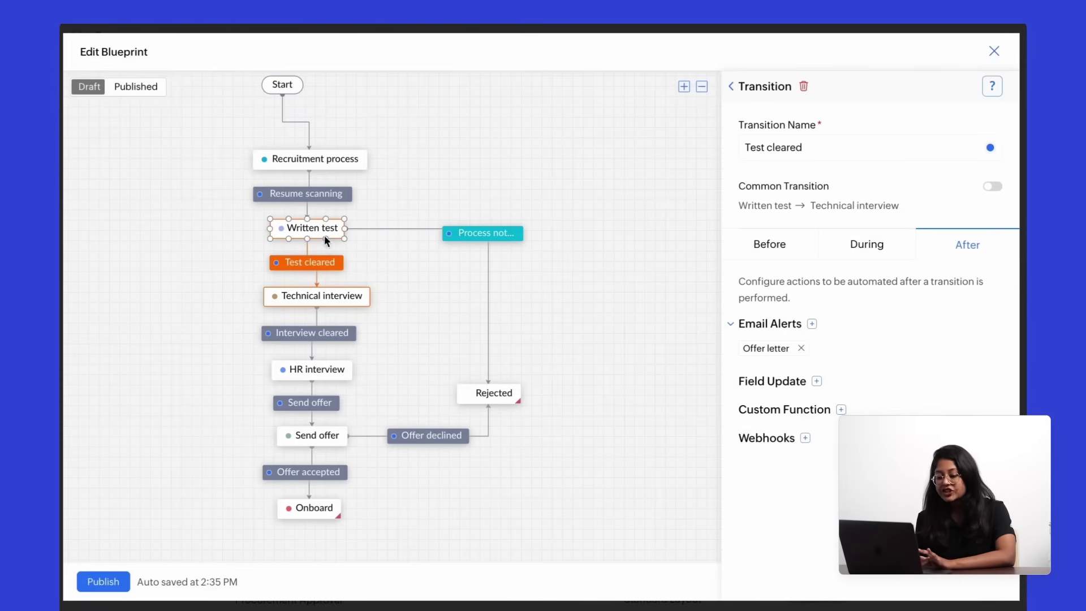
mouse_move(324, 266)
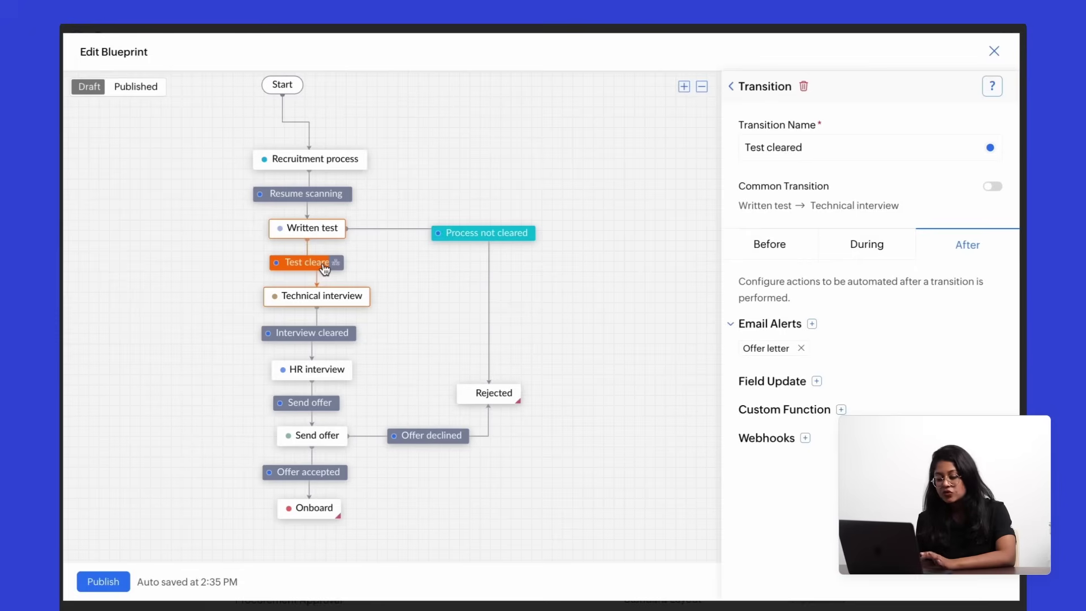
mouse_move(339, 296)
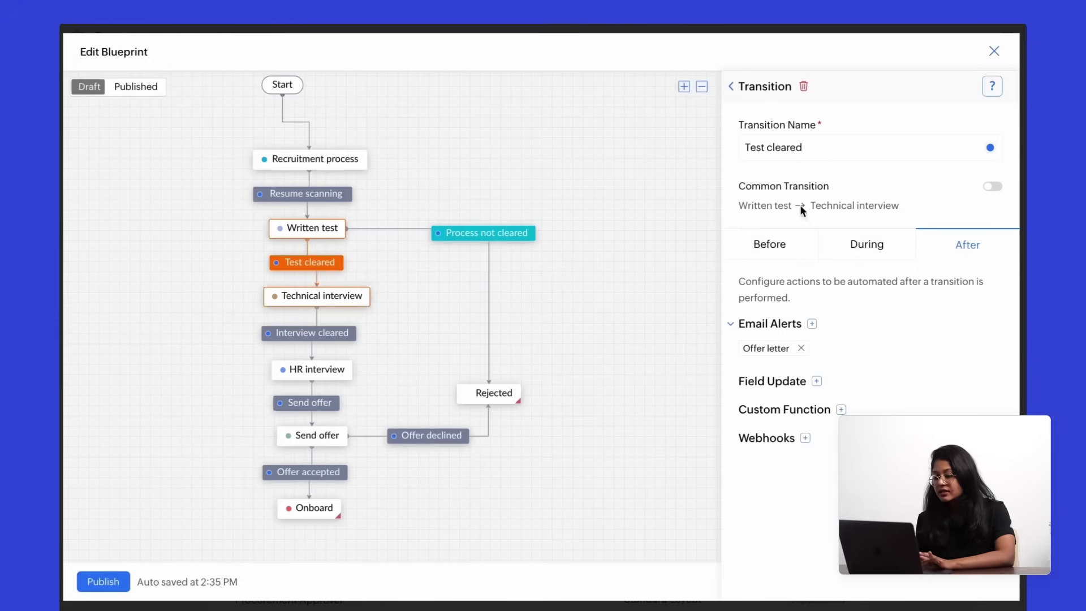
left_click(779, 245)
left_click(848, 245)
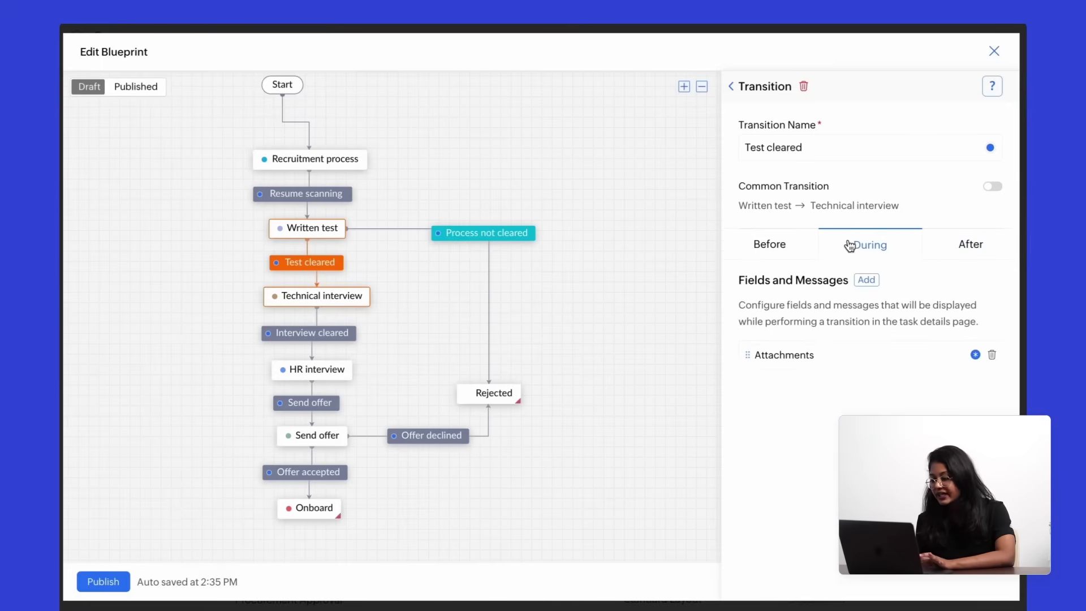
left_click(963, 247)
left_click(798, 248)
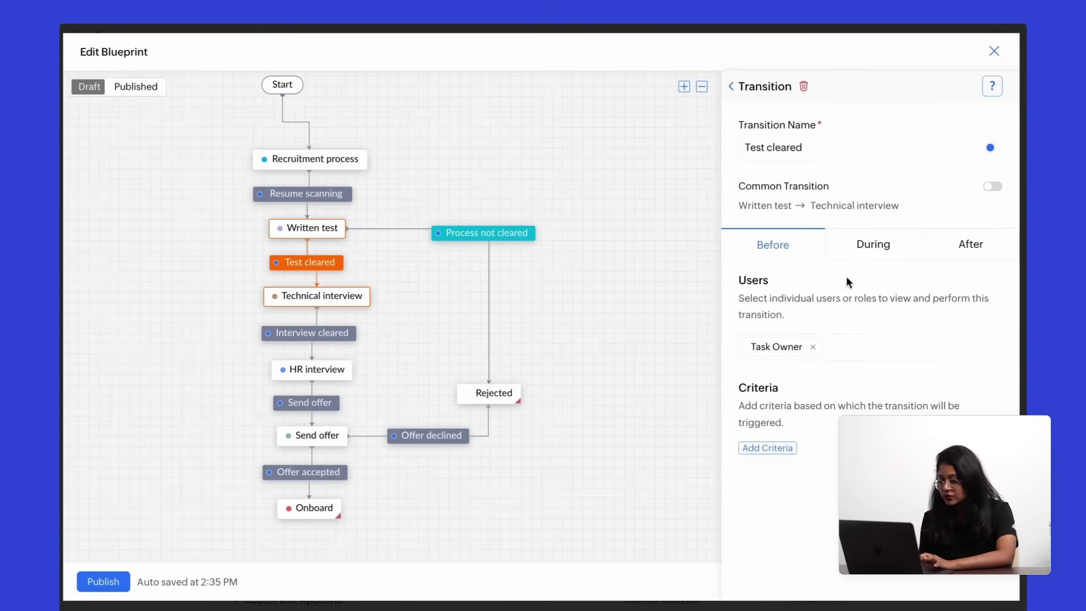
left_click(858, 251)
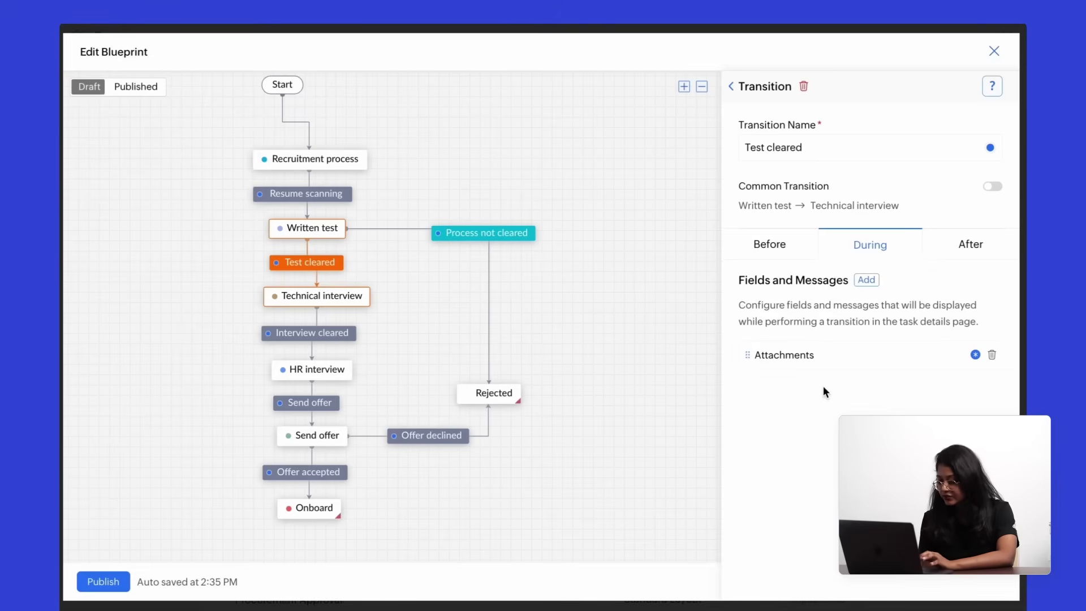
left_click(991, 248)
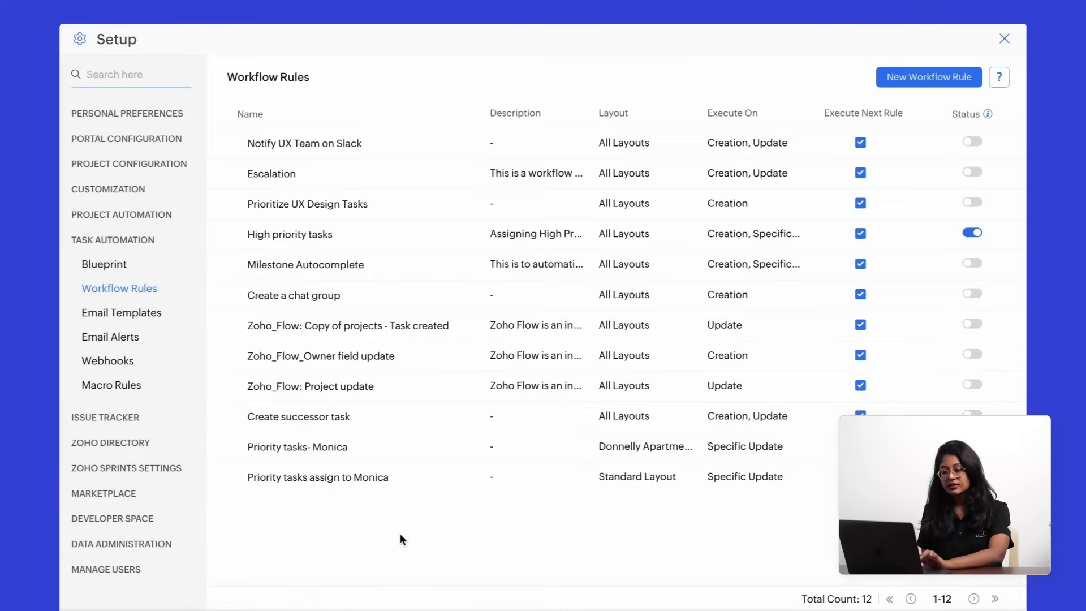
Step: Open the High priority tasks workflow rule to examine its configuration
left_click(309, 238)
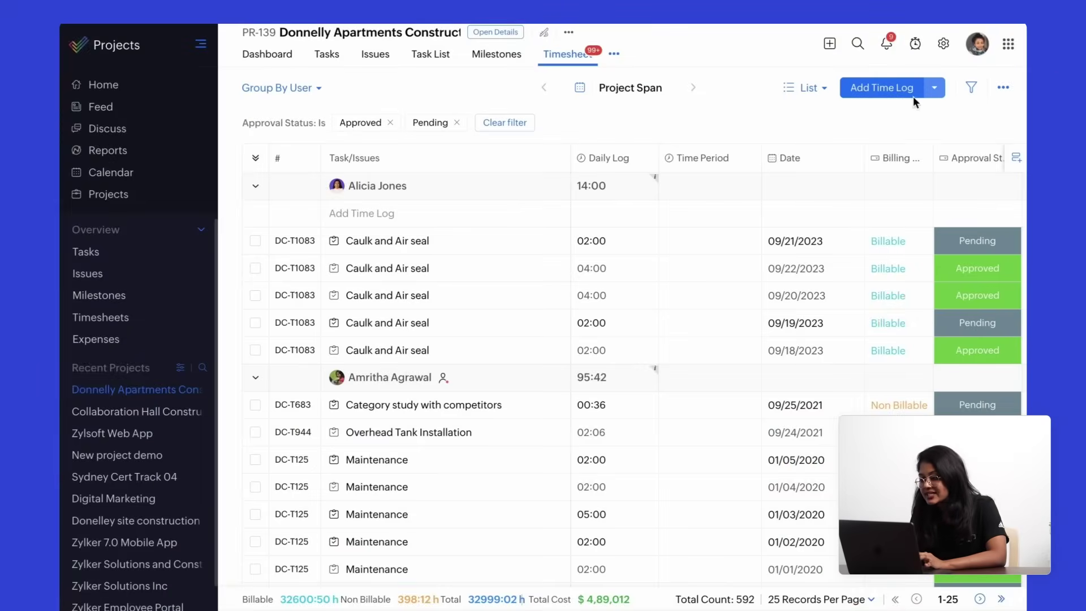
Step: Search the timers for "s" and start a timer on the Review and finalize site plan task
left_click(915, 45)
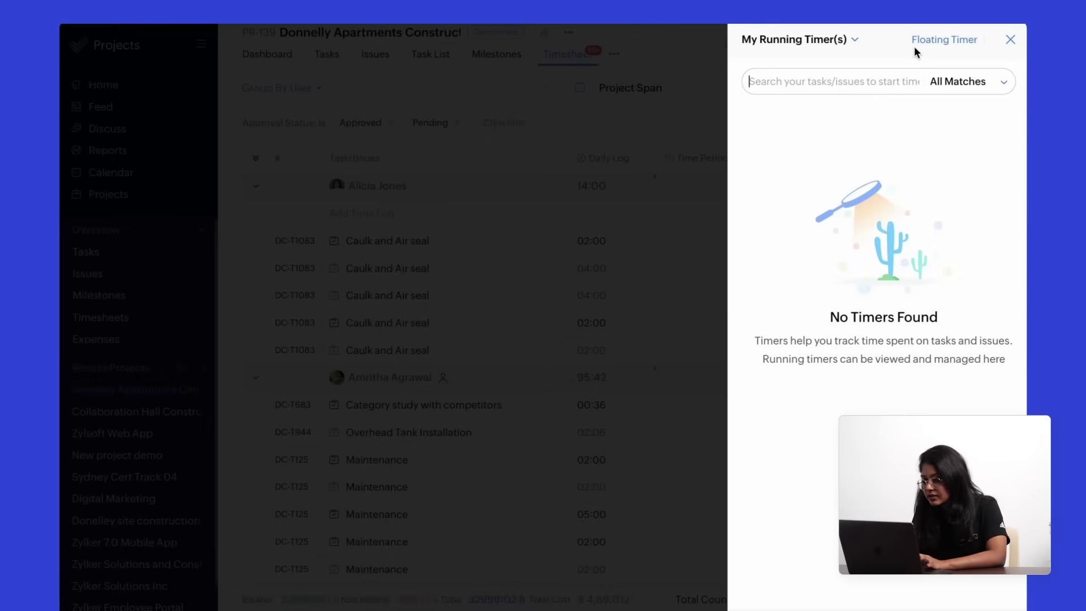
type("s")
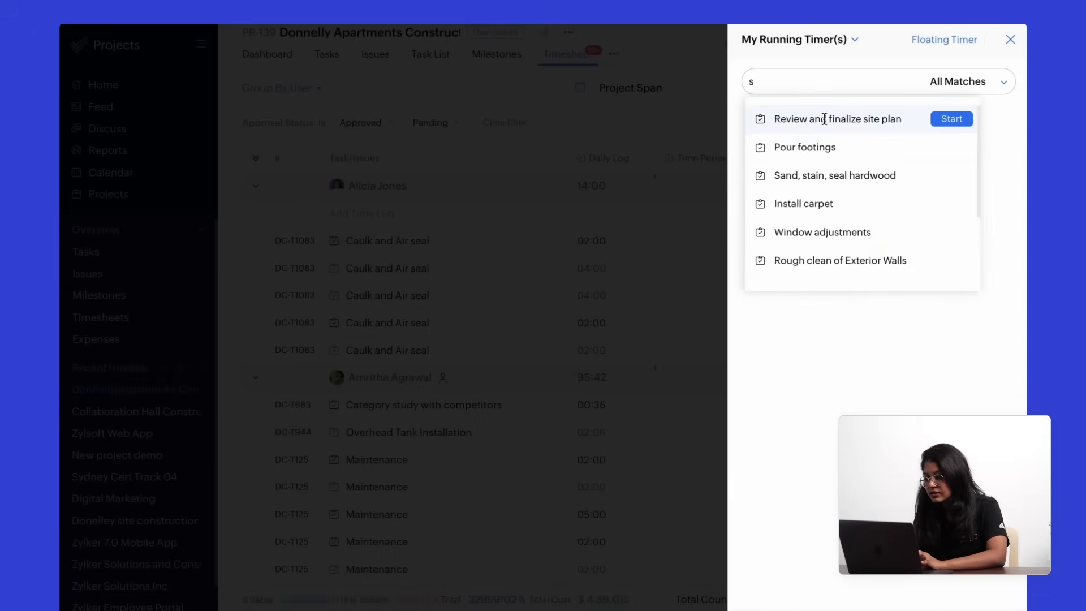
left_click(938, 122)
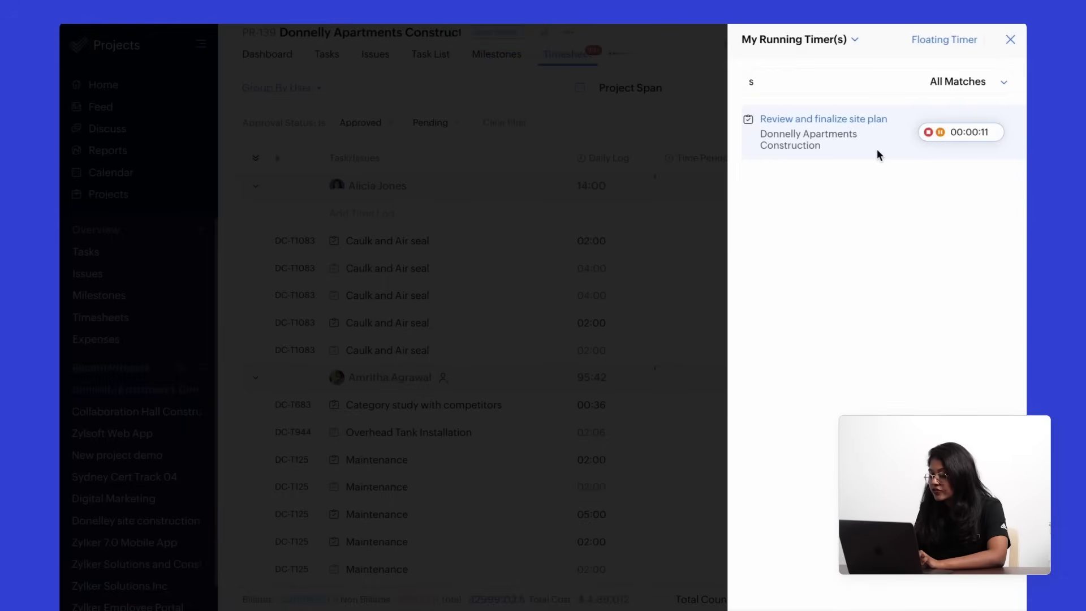
Step: Stop the Review and finalize site plan timer, save its time as a billable log, and return to the timesheet
left_click(941, 134)
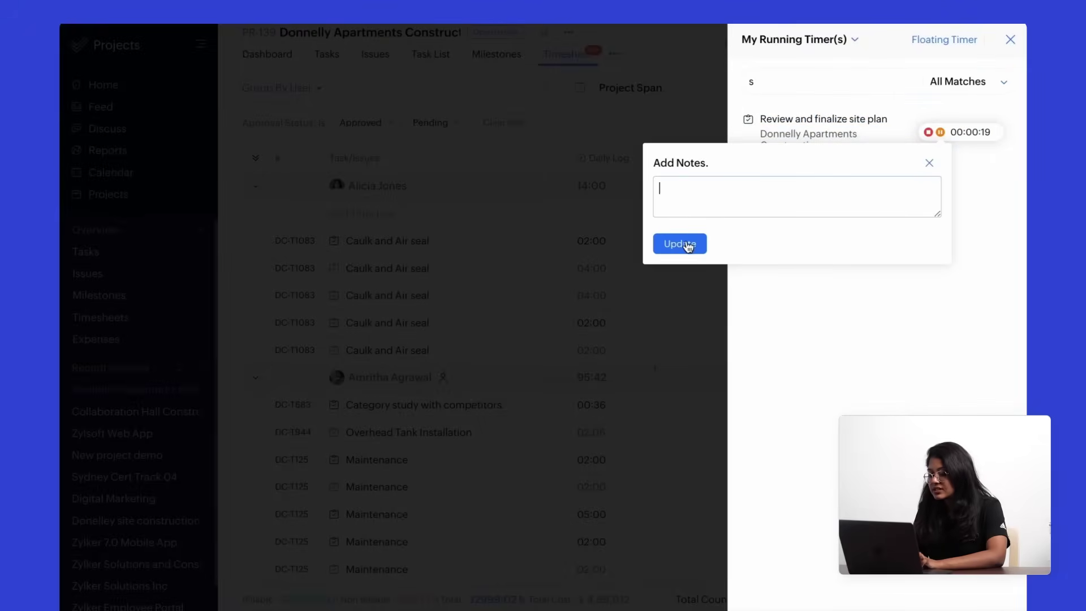
left_click(929, 164)
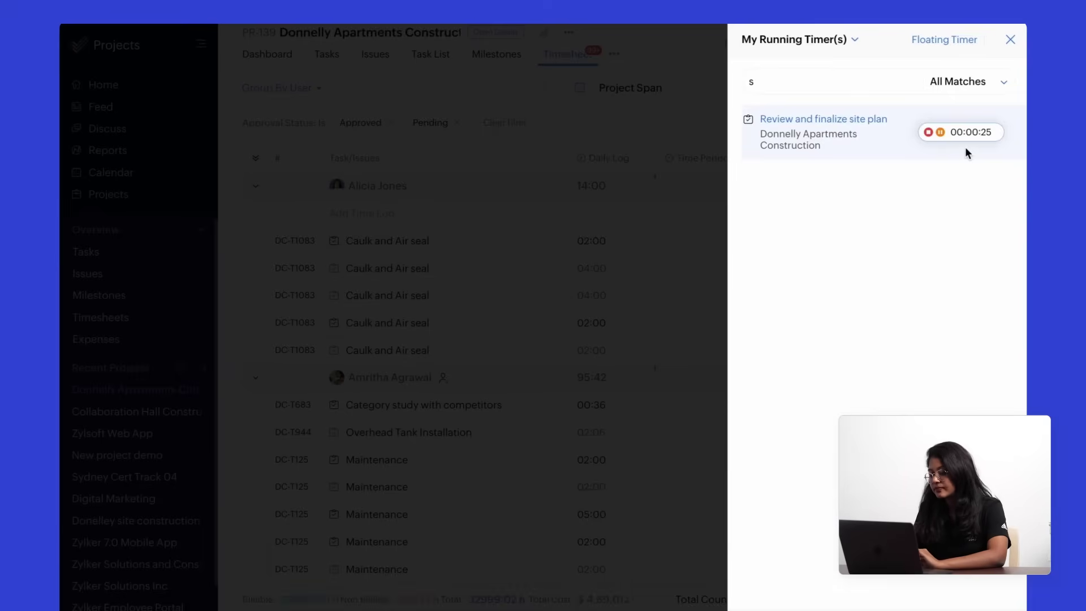
left_click(927, 133)
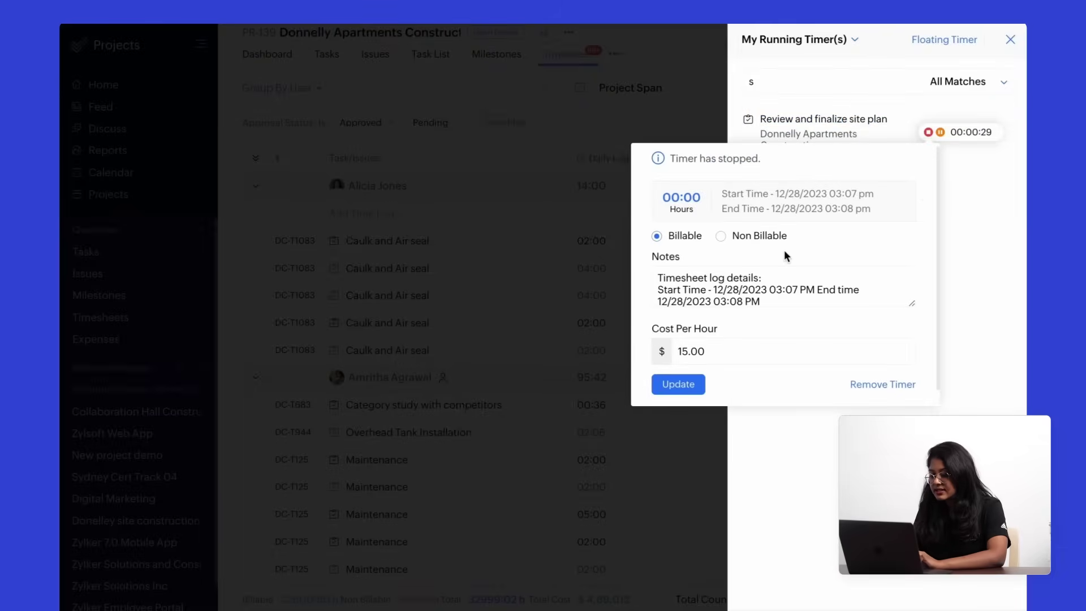
left_click(689, 389)
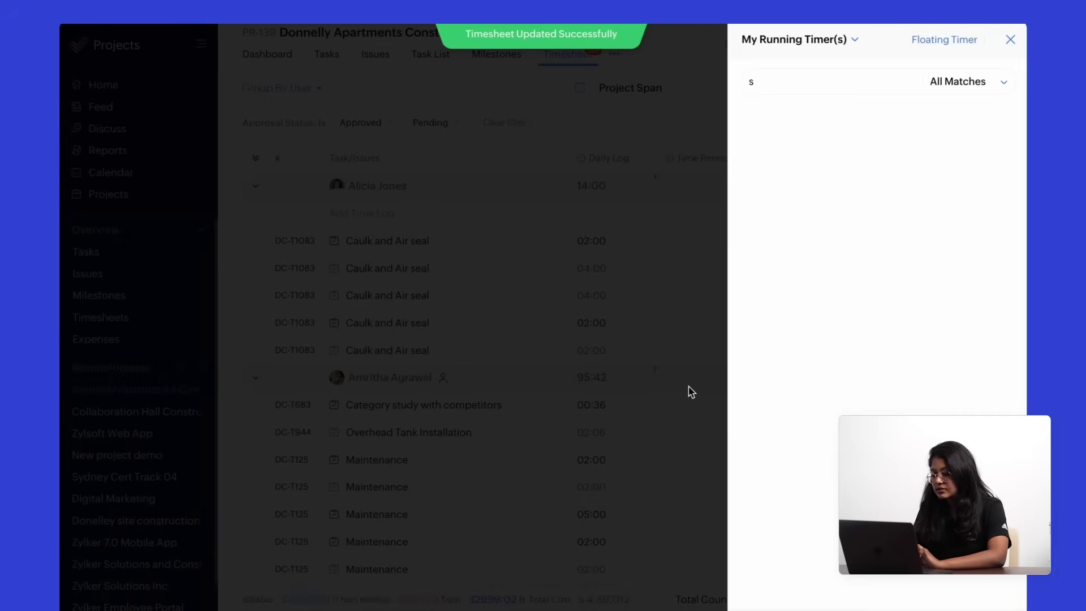
left_click(1010, 39)
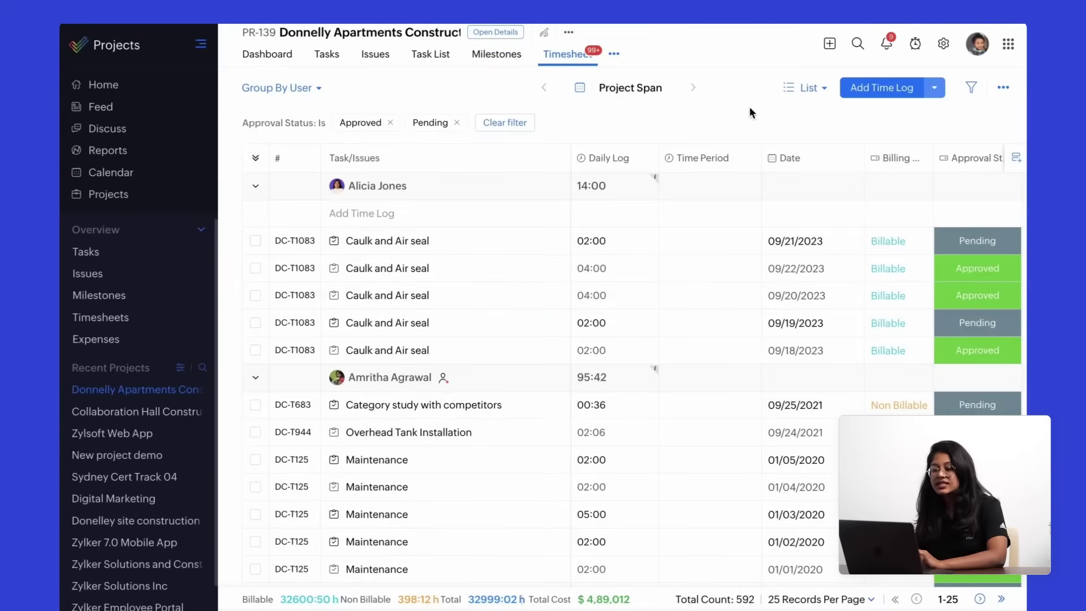
Step: Look through the timesheet's grouping options and its List, Grid and Calendar views, keeping the list grouped by user
left_click(270, 89)
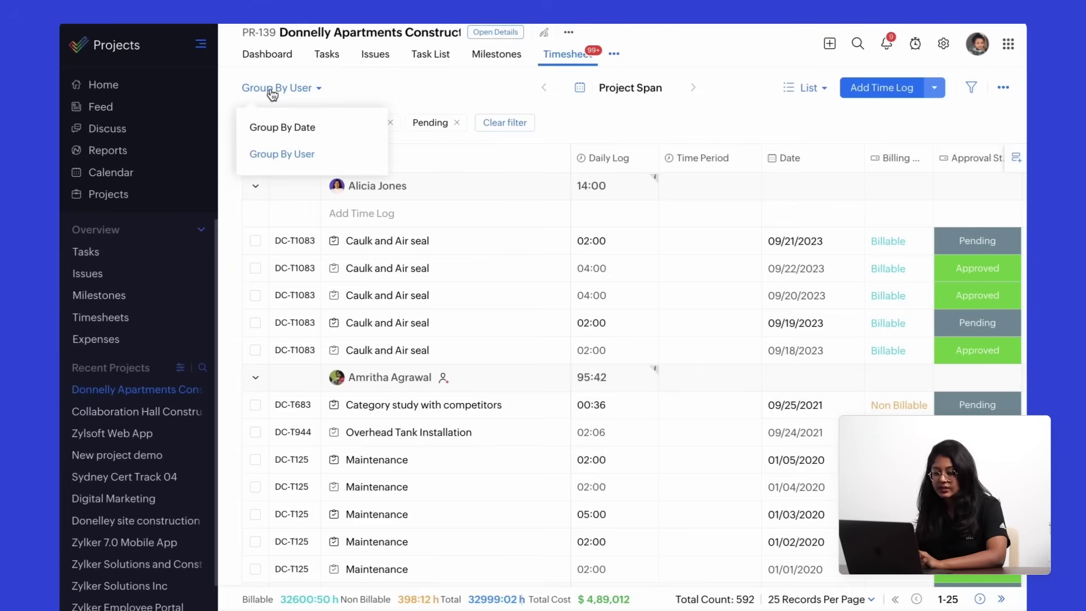
left_click(281, 129)
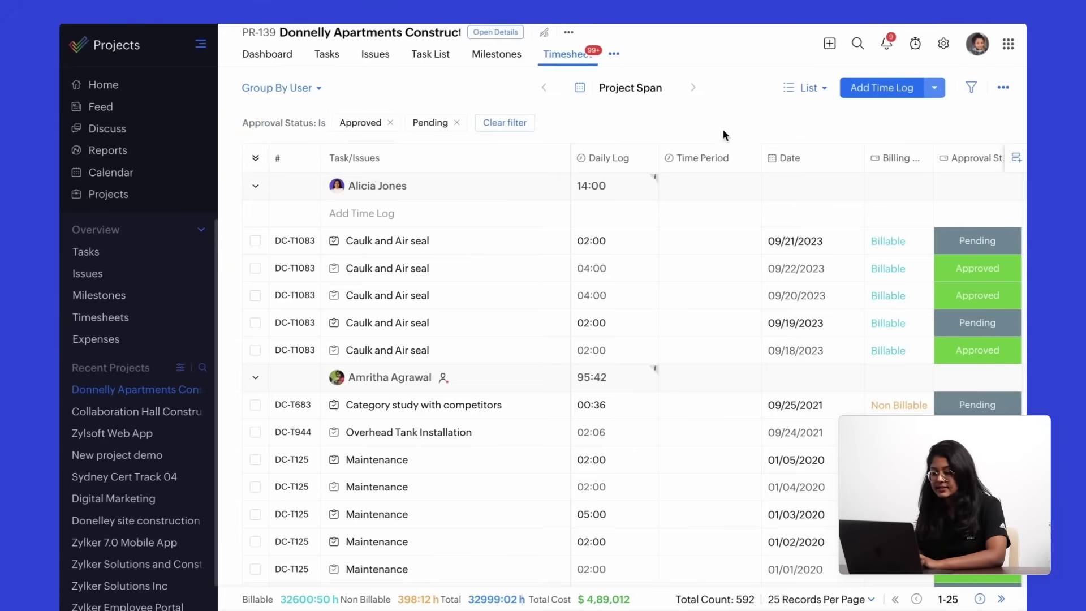
left_click(806, 94)
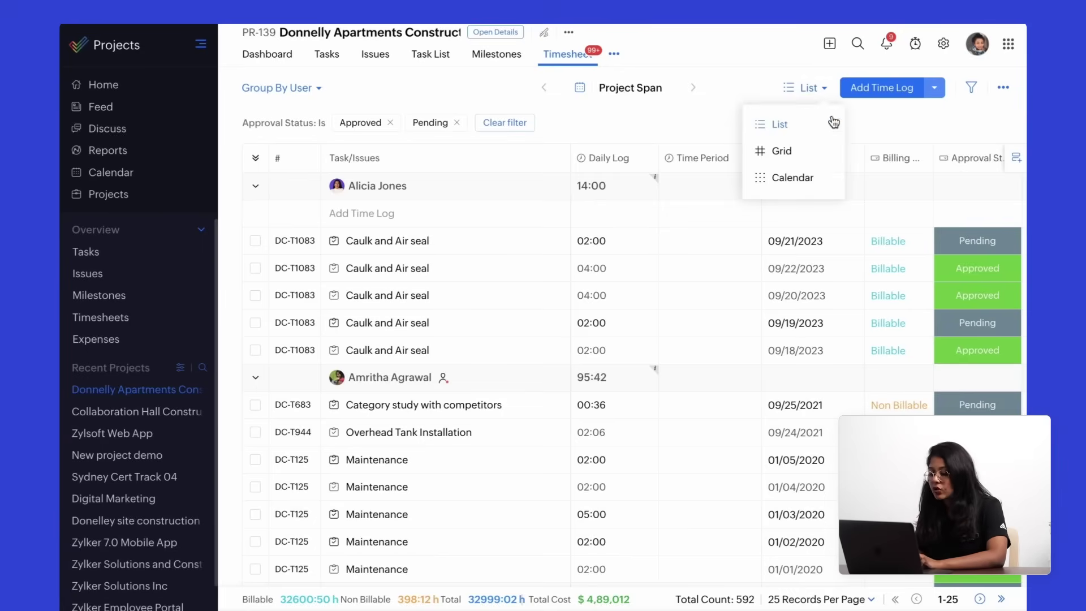
left_click(891, 125)
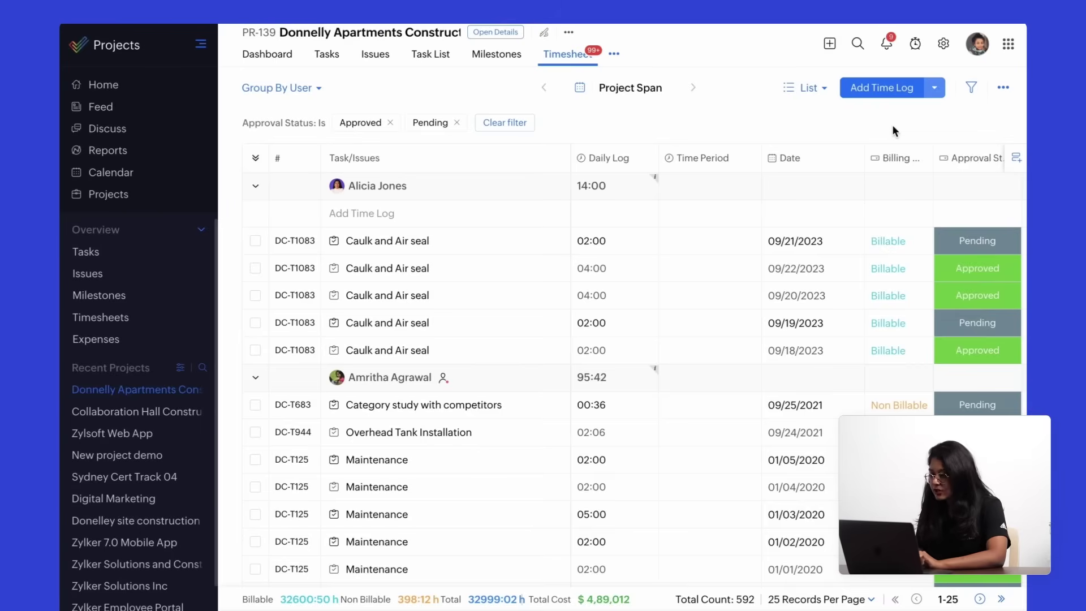
Step: Look over the New Time Log form and close it without adding a log, and open the Weekly Time Log
left_click(898, 89)
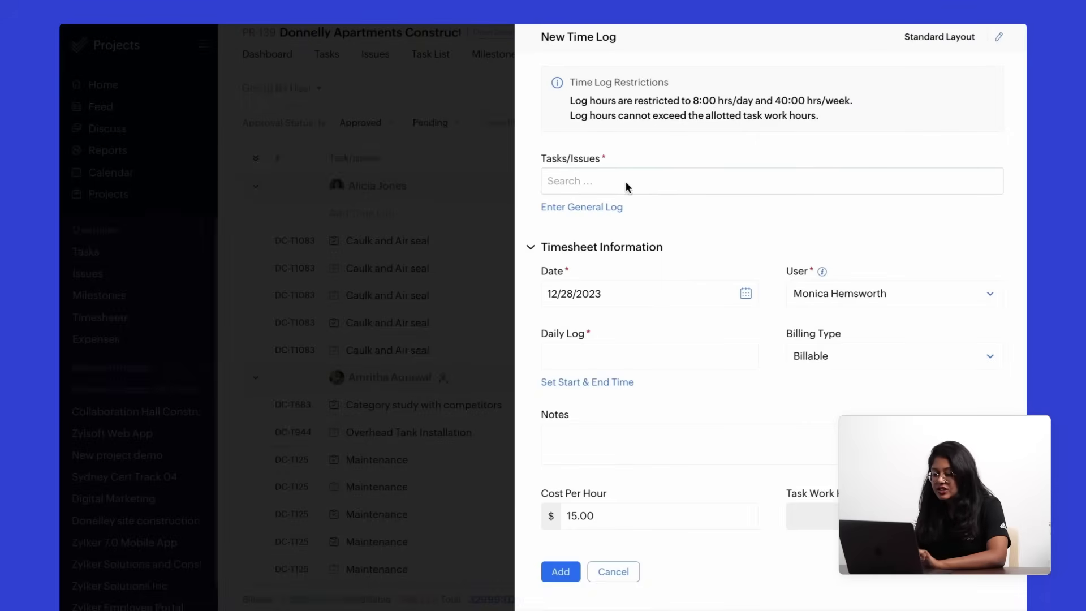
left_click(626, 181)
left_click(685, 152)
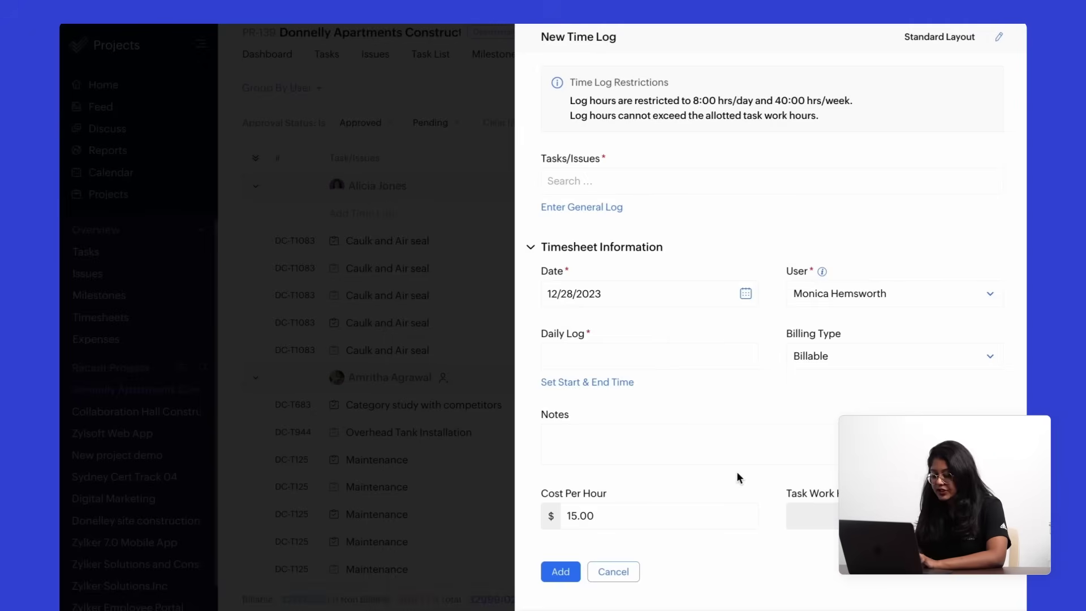
left_click(614, 572)
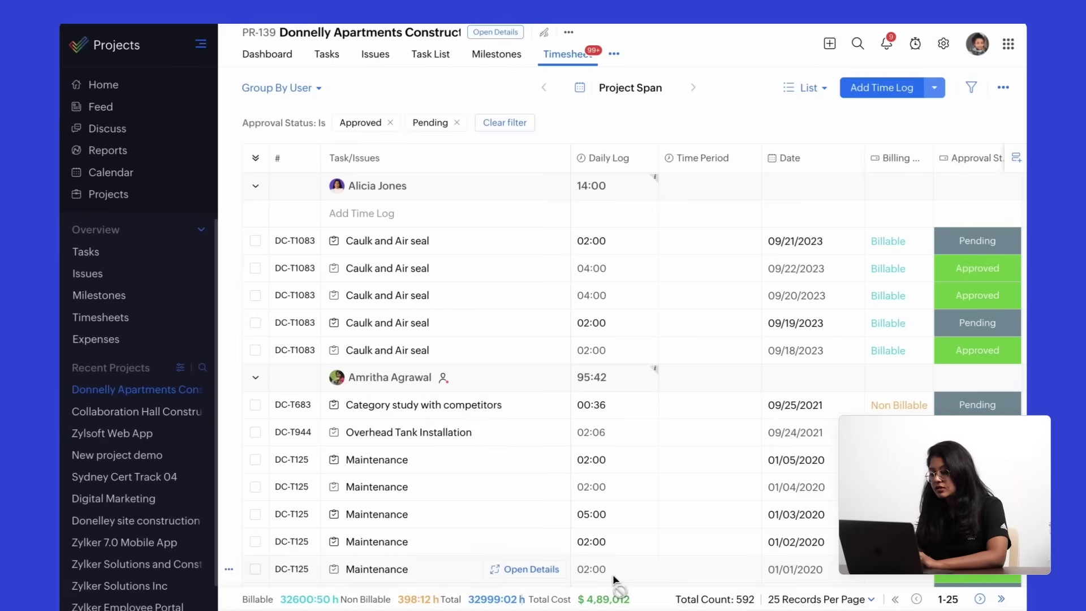
left_click(940, 91)
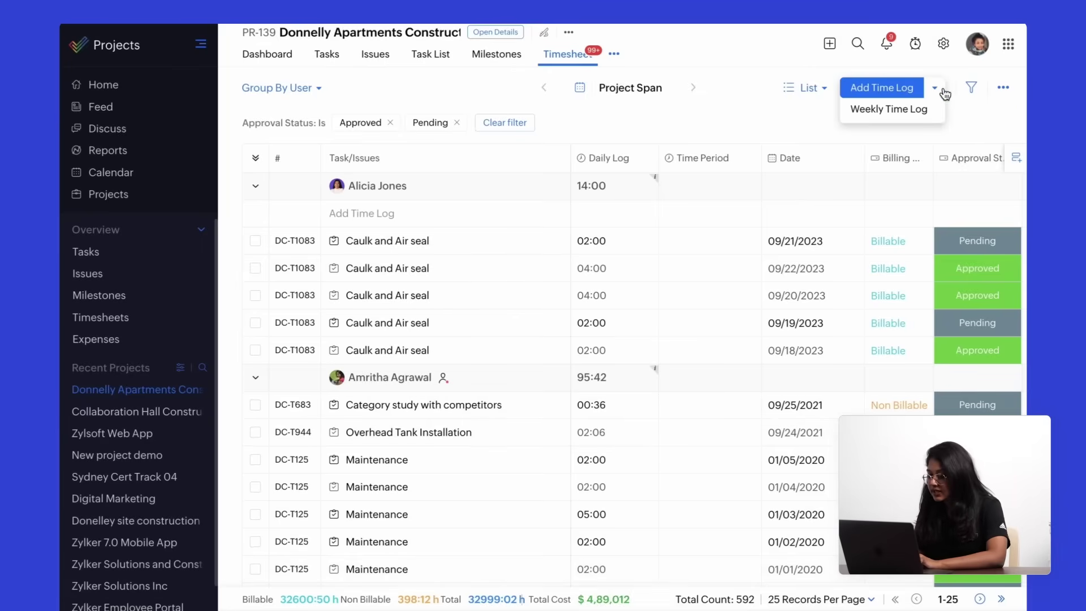
left_click(923, 115)
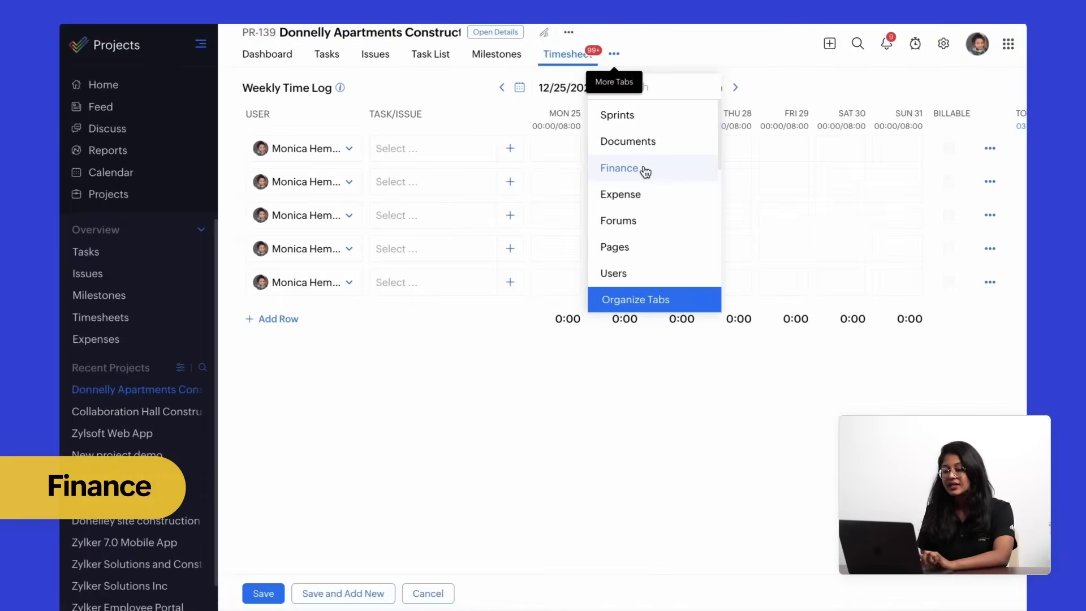
Step: Open the project's Finance invoices, review the $75.00 draft invoice dated 04 Oct 2023, and start creating a new invoice
left_click(620, 168)
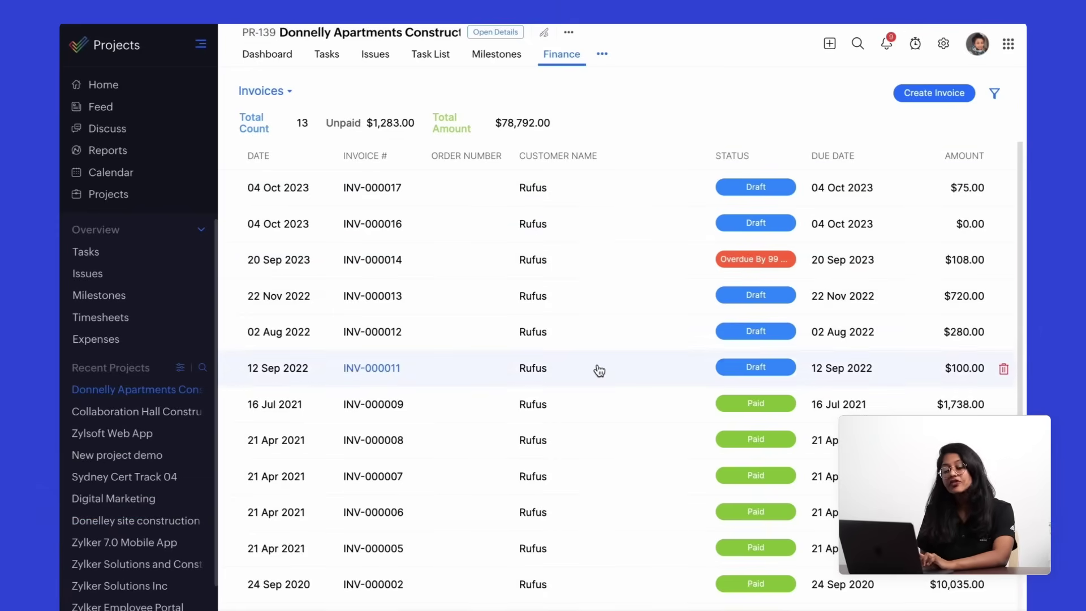
scroll(599, 368, "down", 3)
scroll(599, 369, "up", 2)
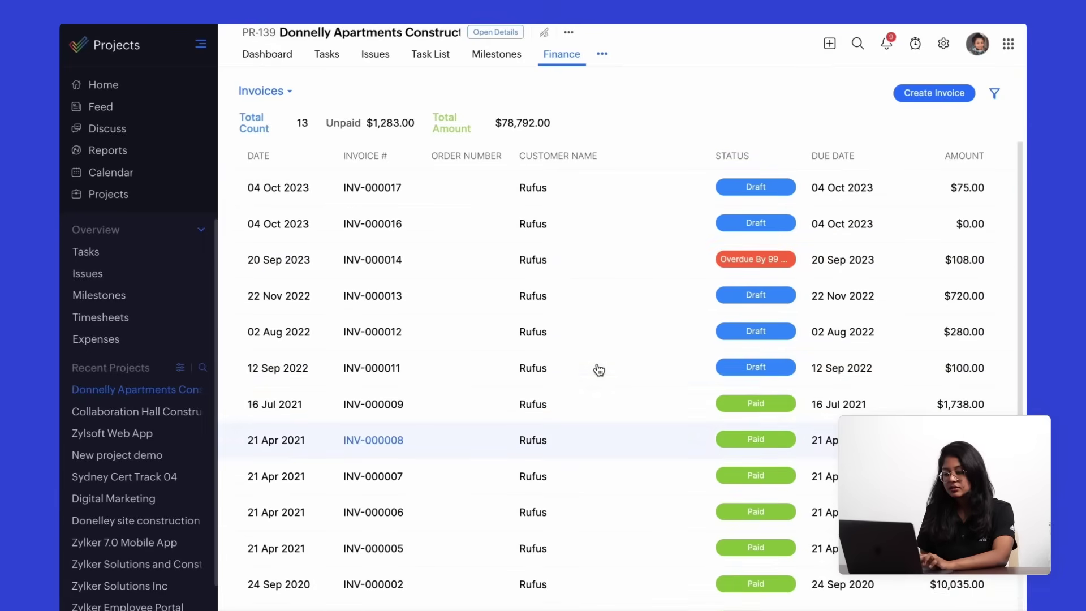
left_click(365, 191)
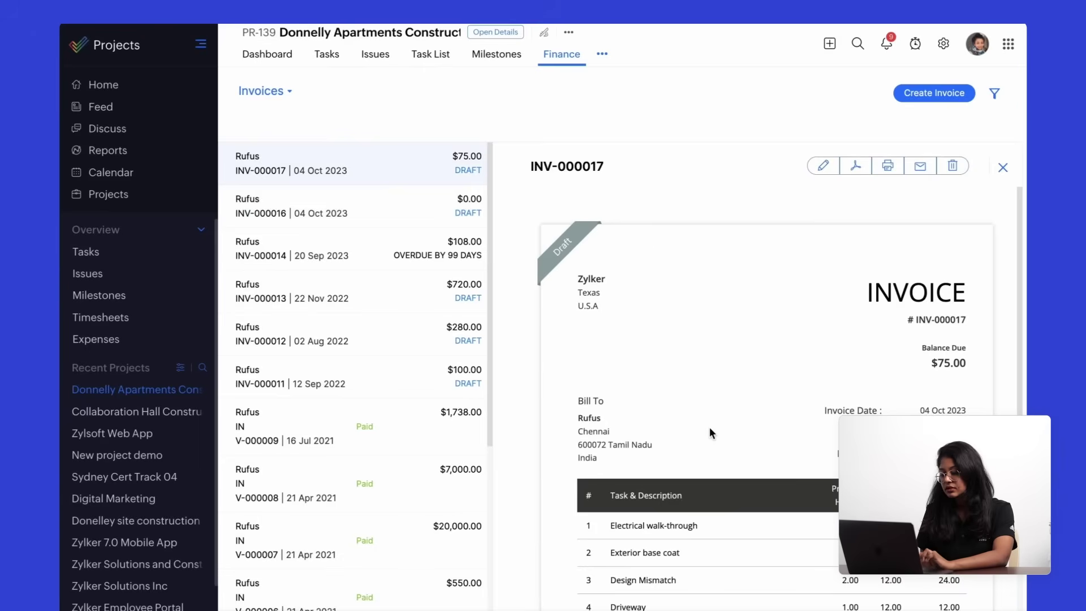
scroll(711, 432, "down", 4)
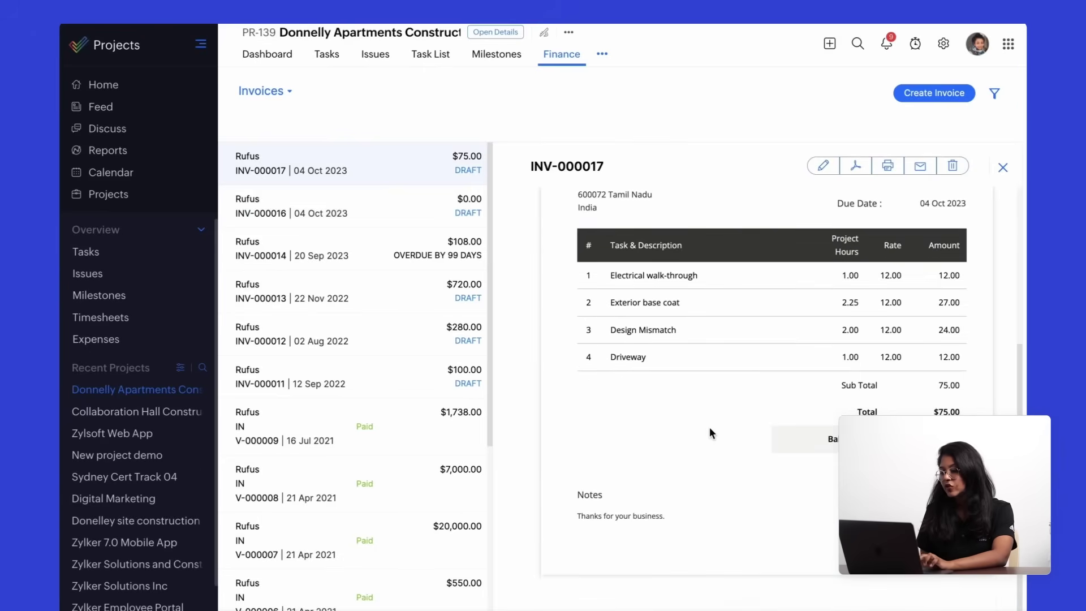
scroll(711, 432, "up", 4)
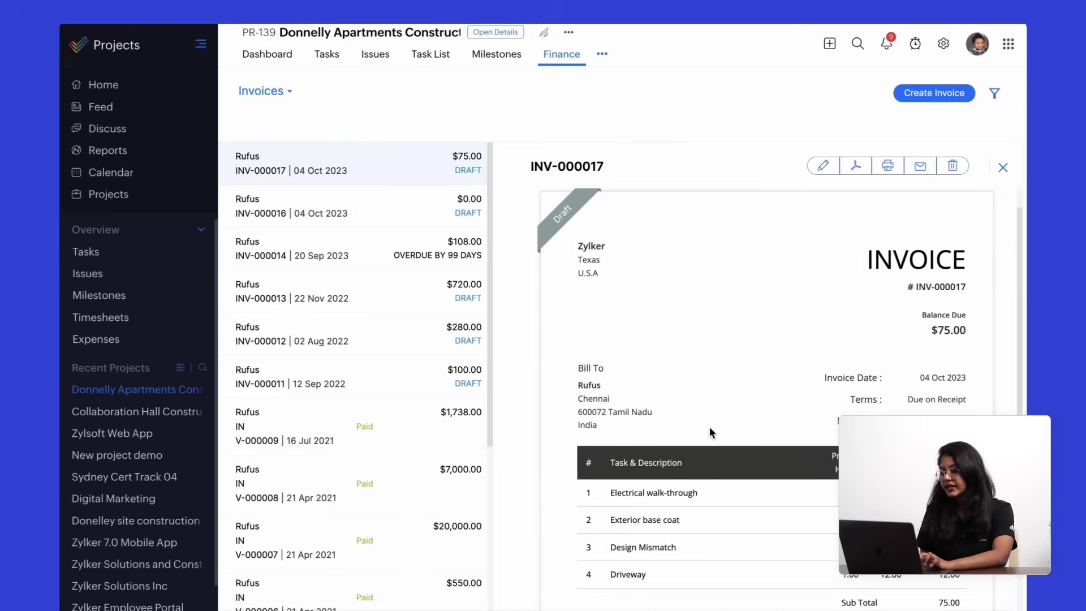
left_click(926, 94)
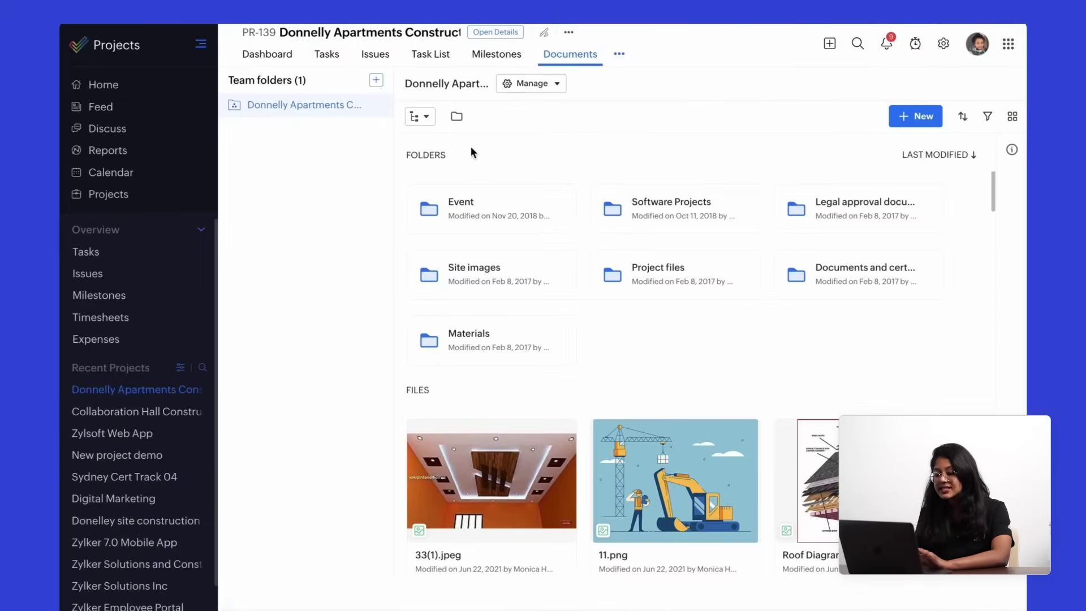
Step: Open the management options of the Donnelly Apartments team folder in the project's documents
left_click(542, 85)
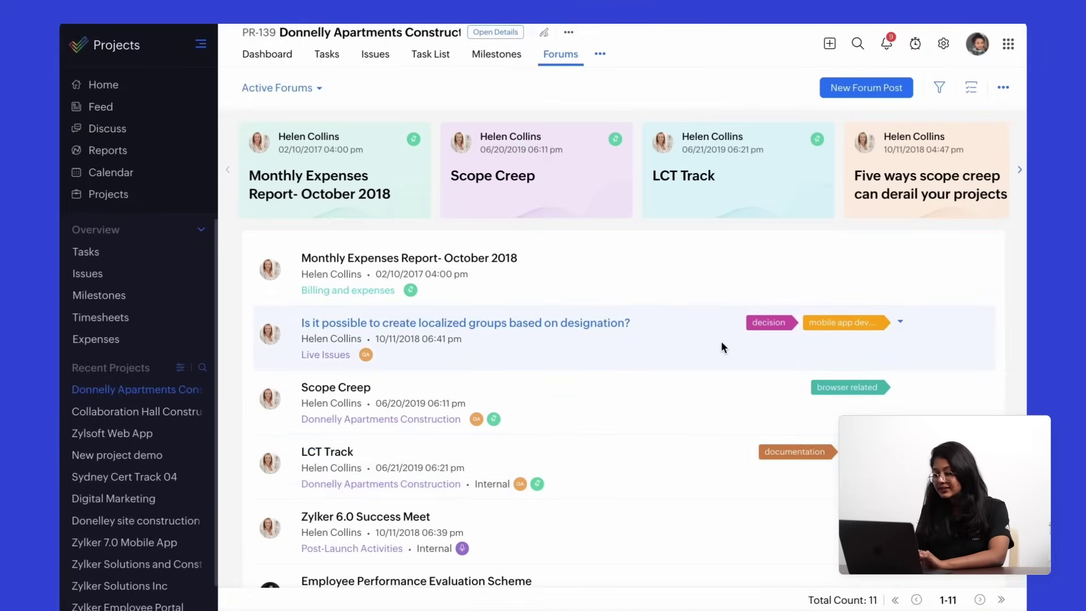
Step: Read the forum post "Five ways scope creep can derail your projects" with its comments, and return to the forum list
left_click(909, 191)
scroll(739, 436, "down", 2)
scroll(739, 435, "down", 10)
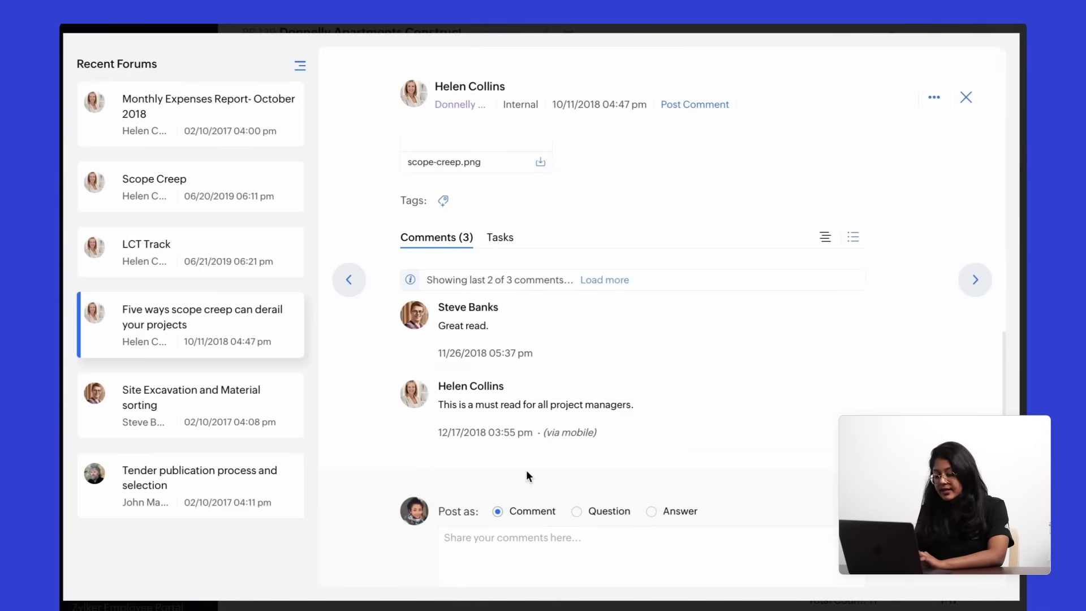
scroll(527, 475, "down", 2)
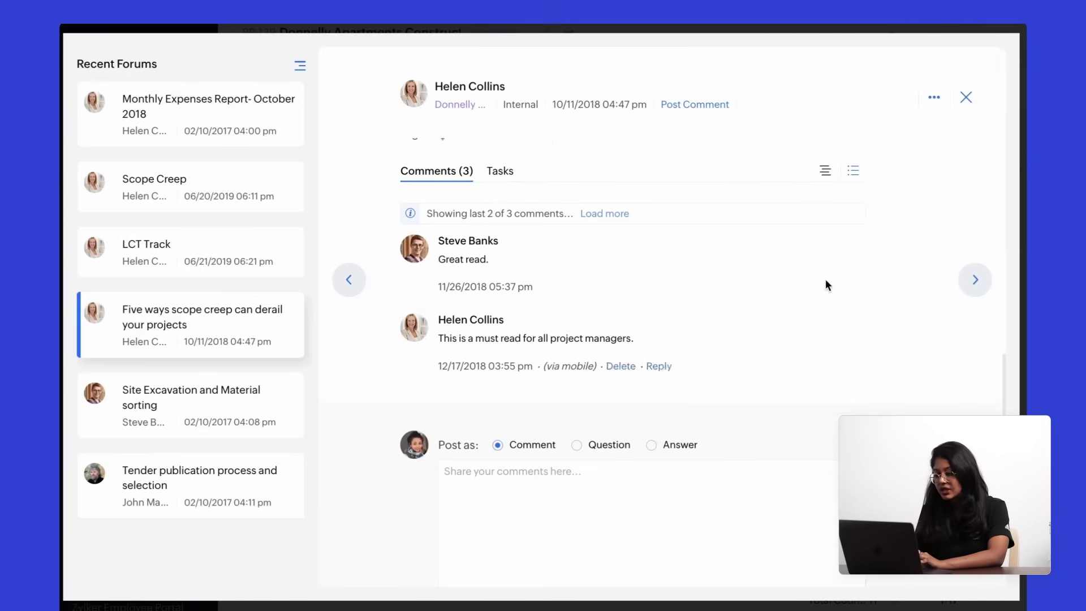
scroll(853, 252, "up", 10)
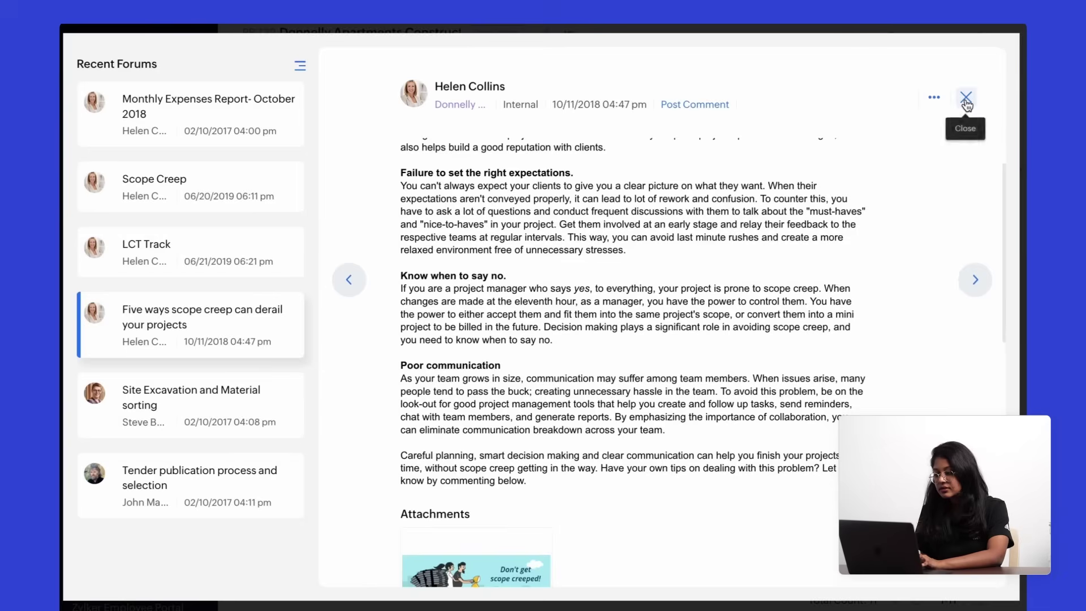
left_click(966, 99)
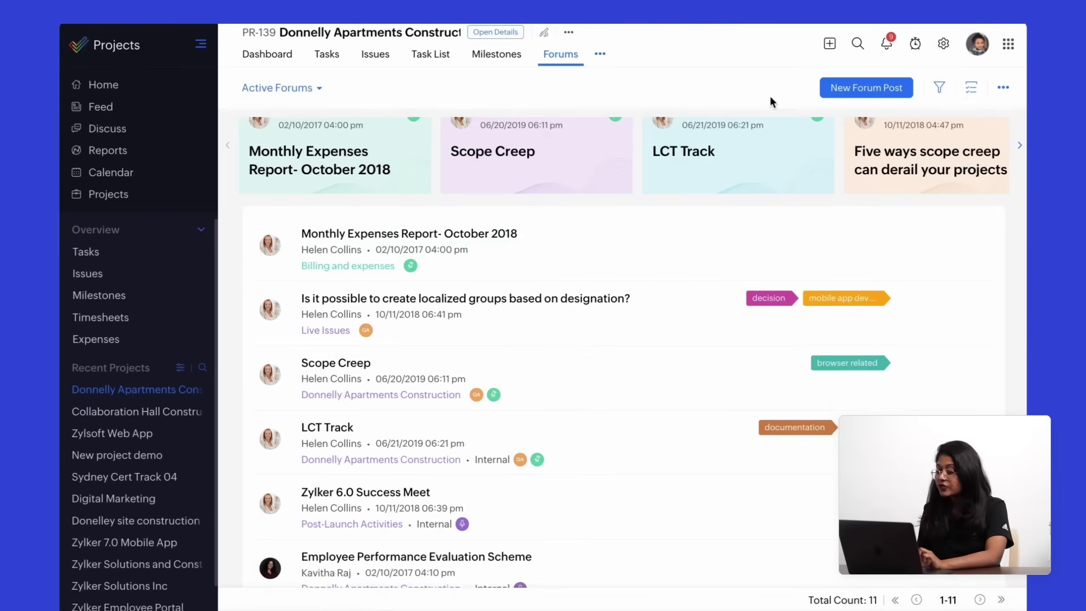
Step: Start a new forum post and examine its form fields and Flag options, keeping the flag set to Internal
left_click(834, 89)
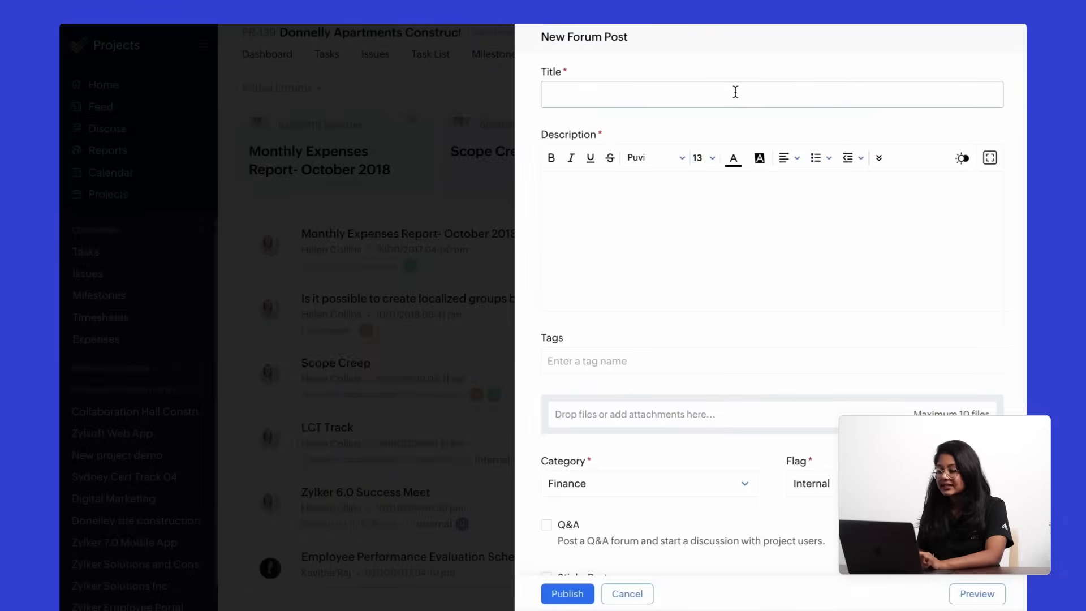
scroll(741, 220, "down", 2)
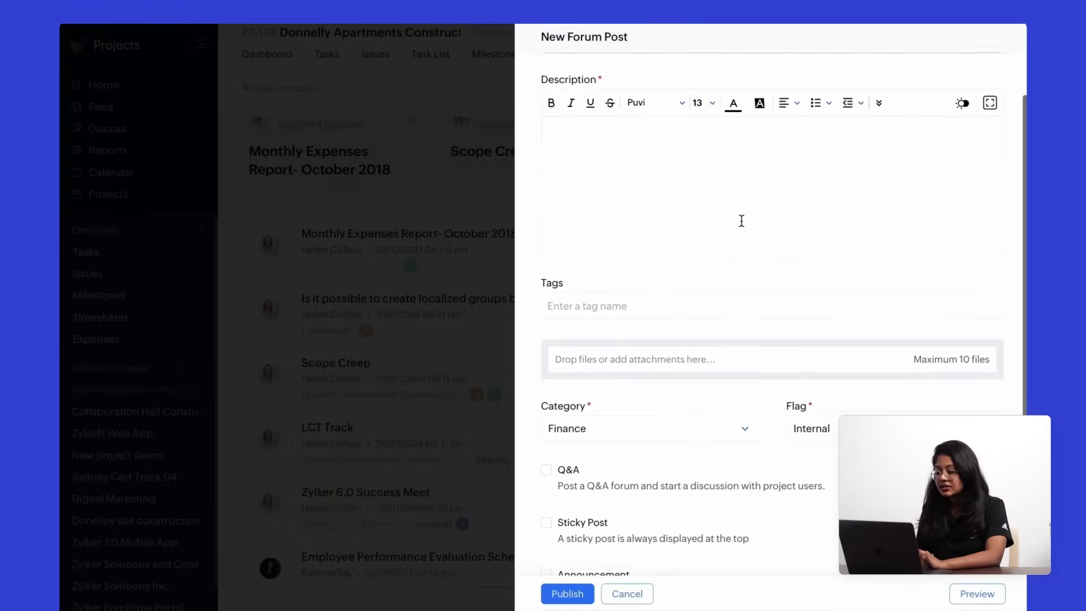
scroll(741, 220, "down", 4)
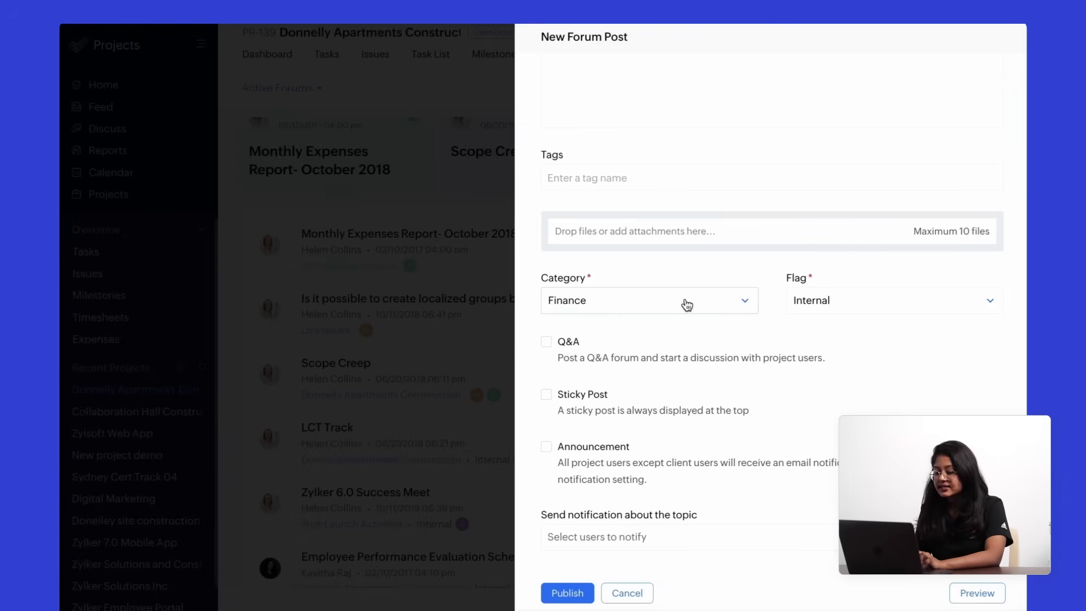
left_click(837, 311)
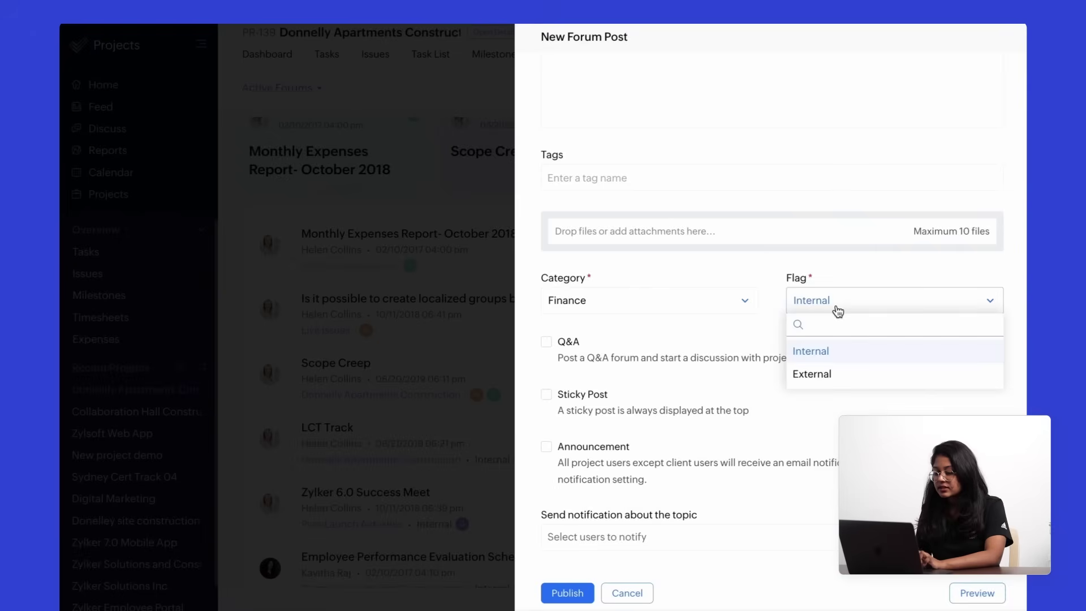
left_click(836, 311)
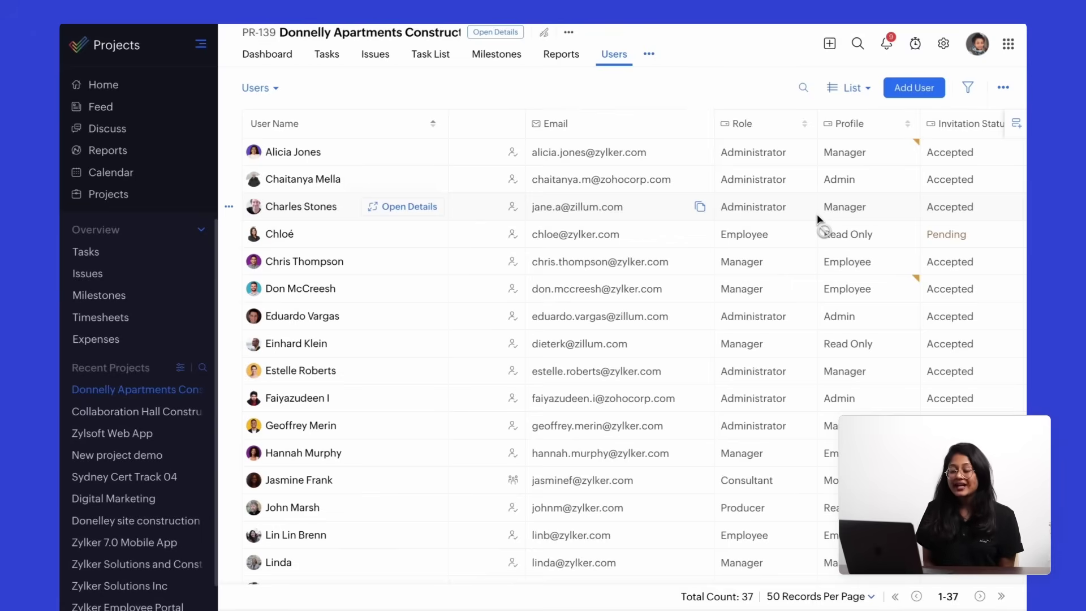
Step: Look over the item types available for quick creation, close the form without creating anything, and open the search
left_click(829, 46)
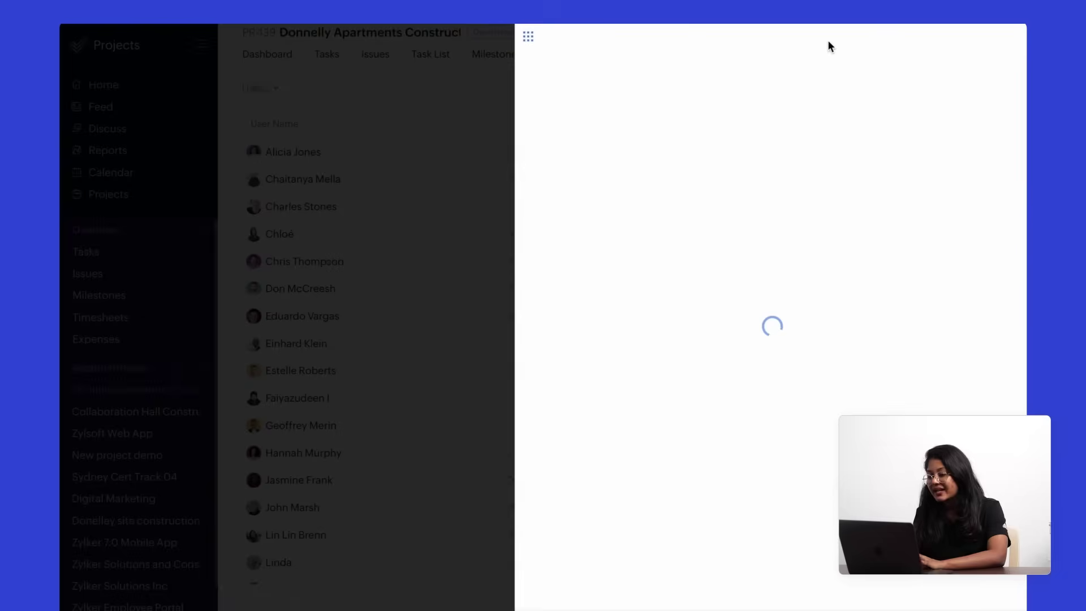
left_click(530, 38)
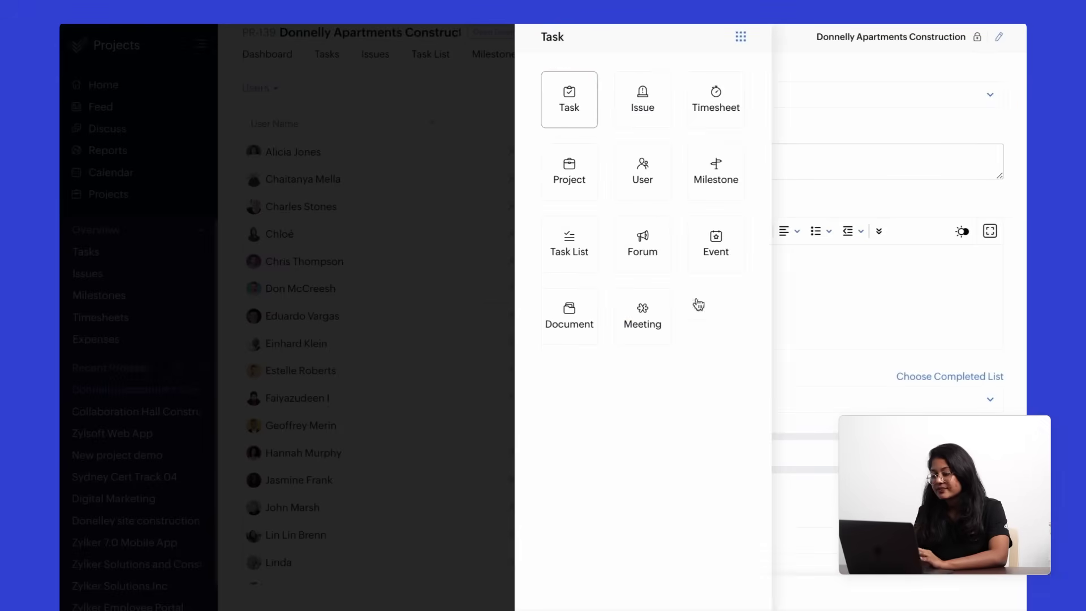
left_click(680, 596)
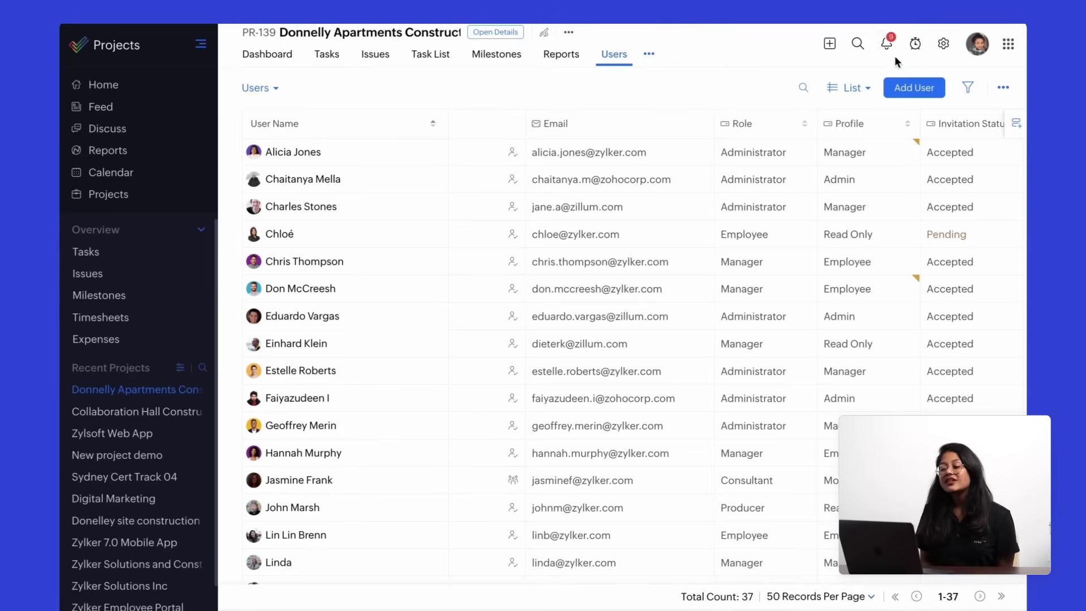
left_click(863, 46)
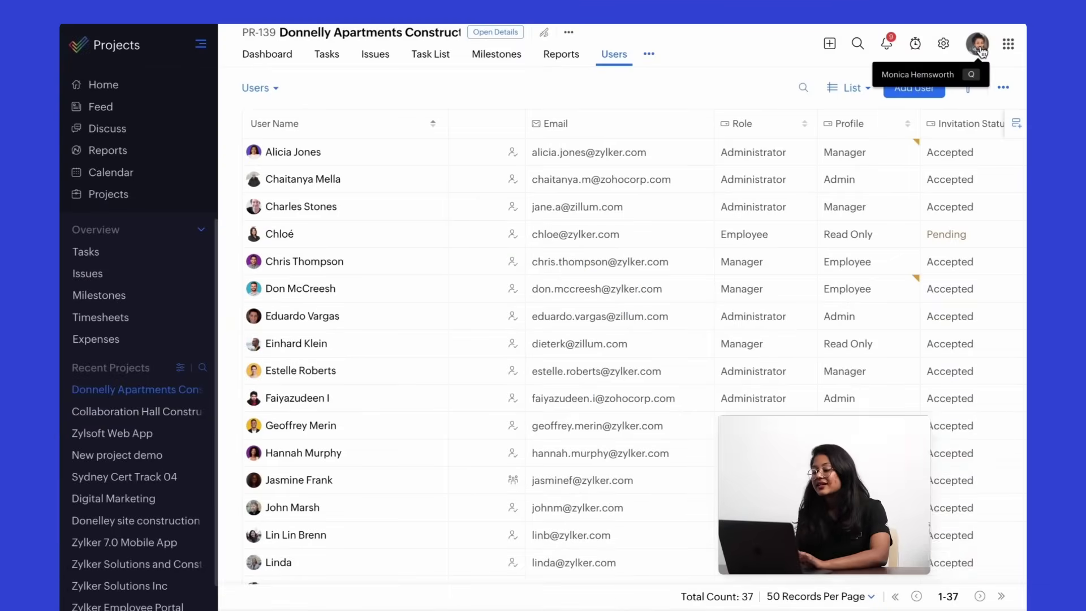
Step: Open the signed-in user's profile settings, look over the Display Preferences, and show the Help and Guide resources
left_click(978, 46)
scroll(921, 343, "down", 1)
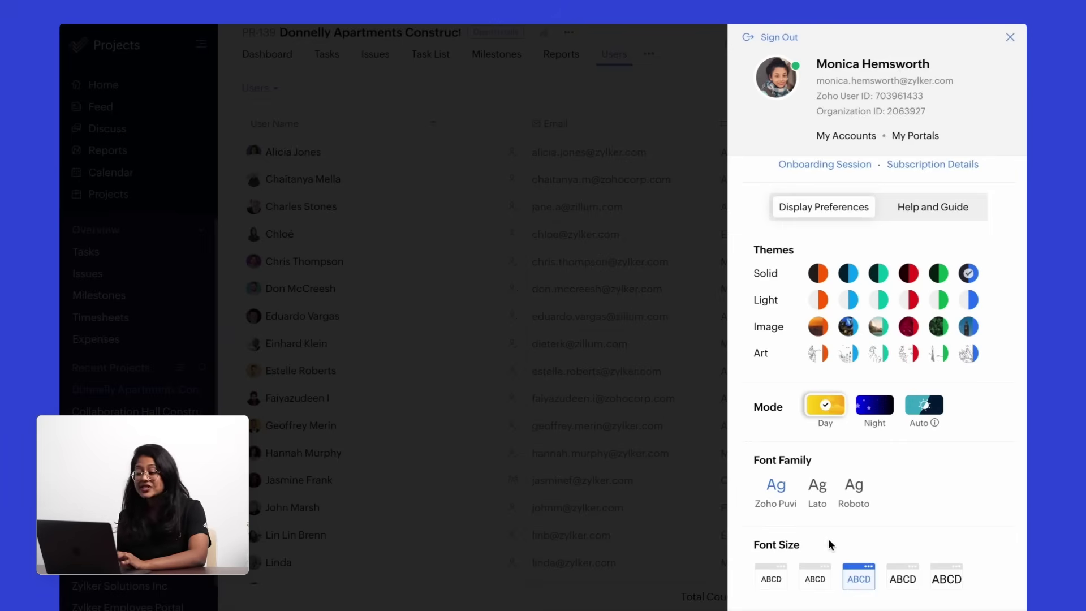
left_click(923, 208)
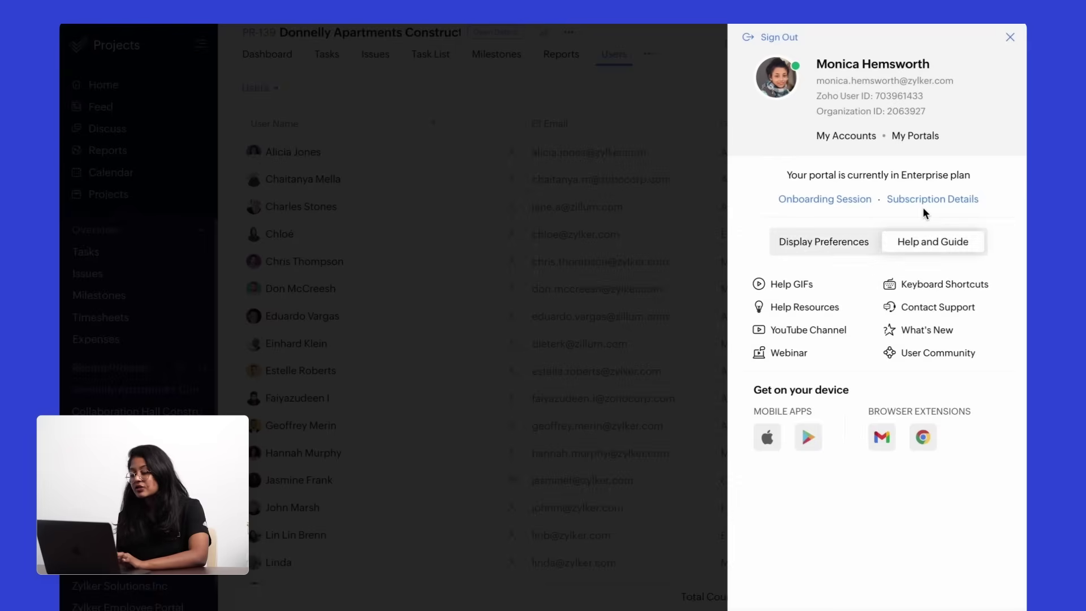